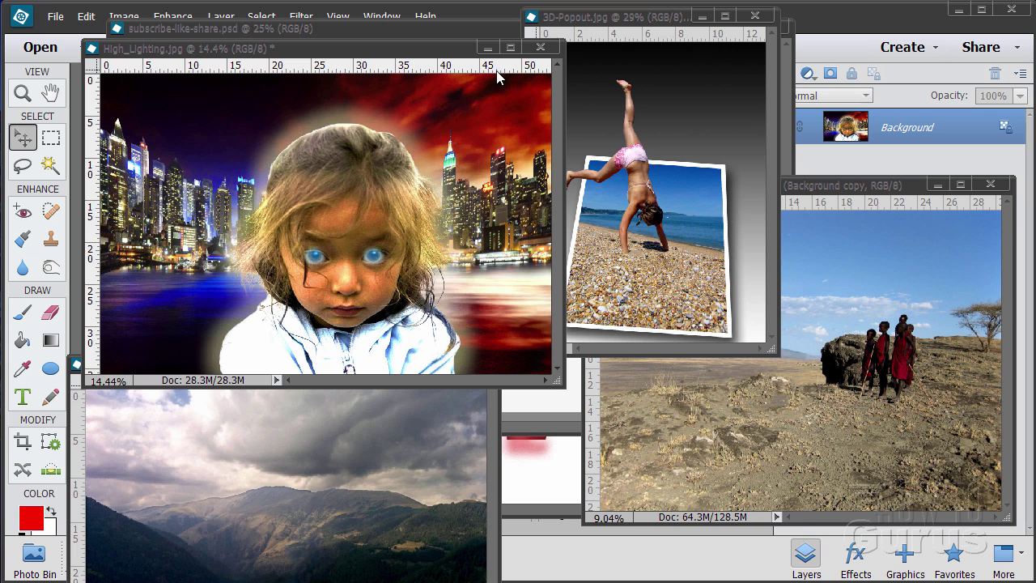
# Minimize the example image windows, including High_Lighting.jpg, 3D-Popout.jpg and mountains01.psd, and close description.jpg.
pyautogui.click(486, 49)
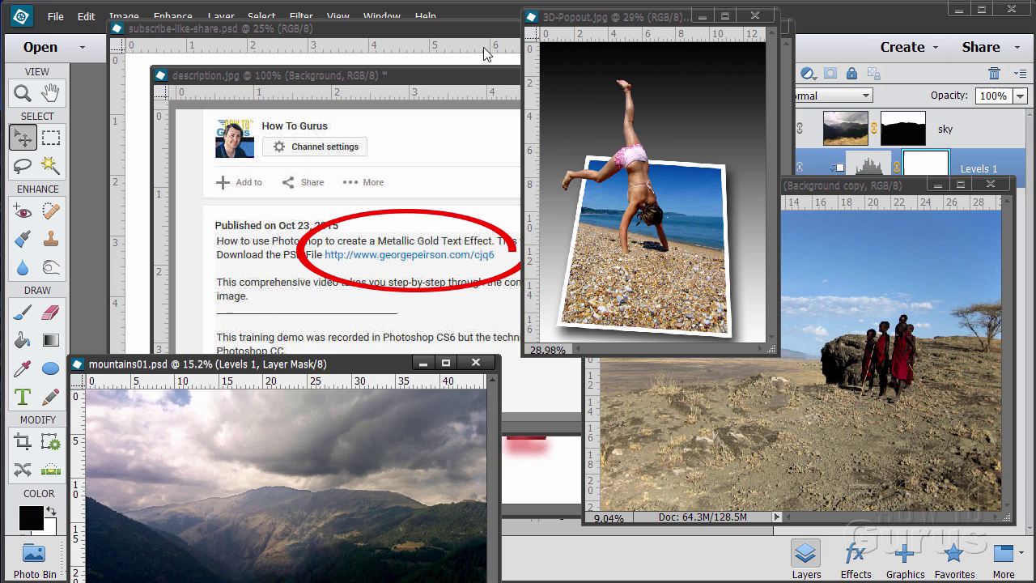
pyautogui.click(703, 16)
pyautogui.click(937, 186)
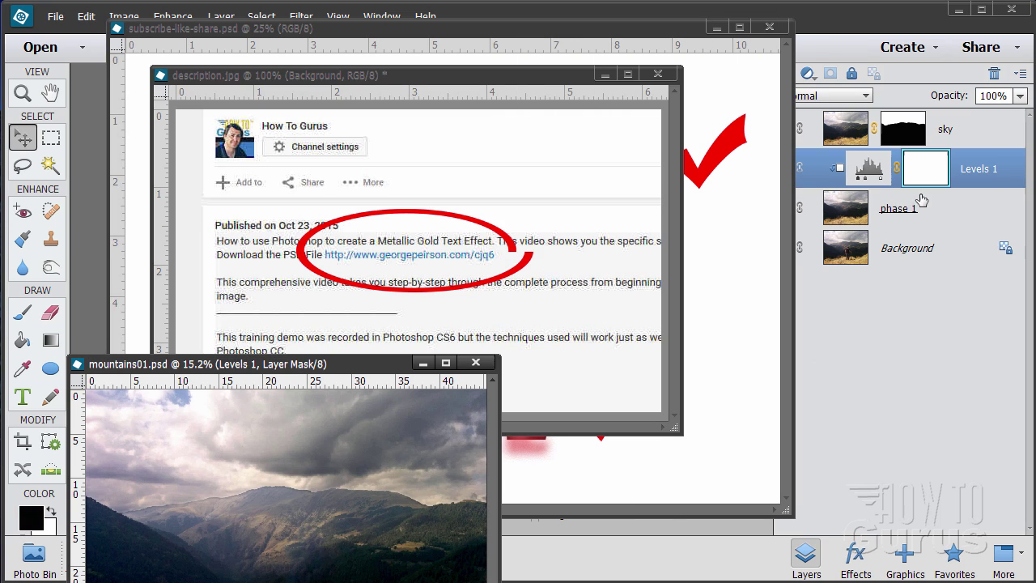
pyautogui.click(422, 363)
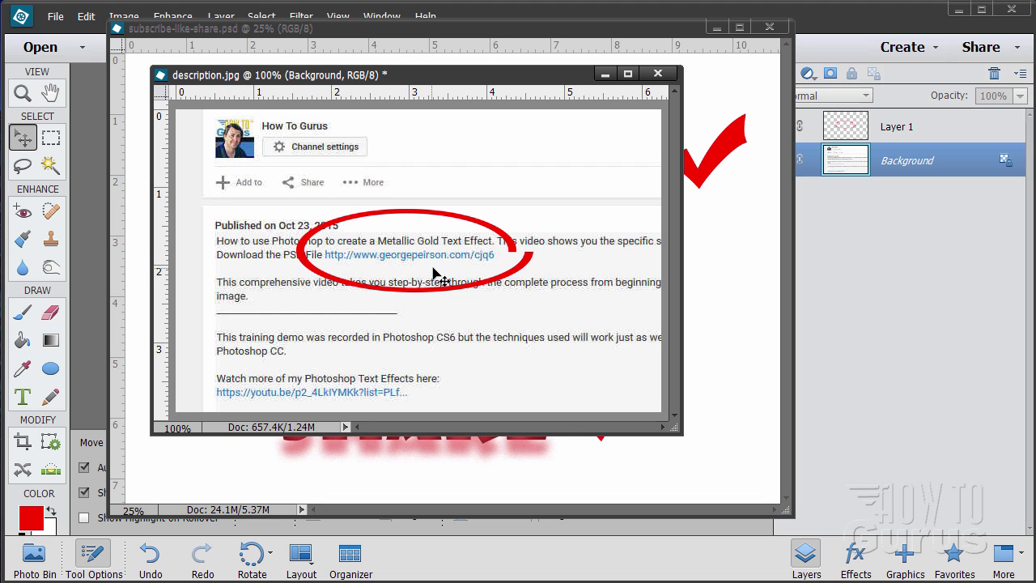
pyautogui.click(657, 73)
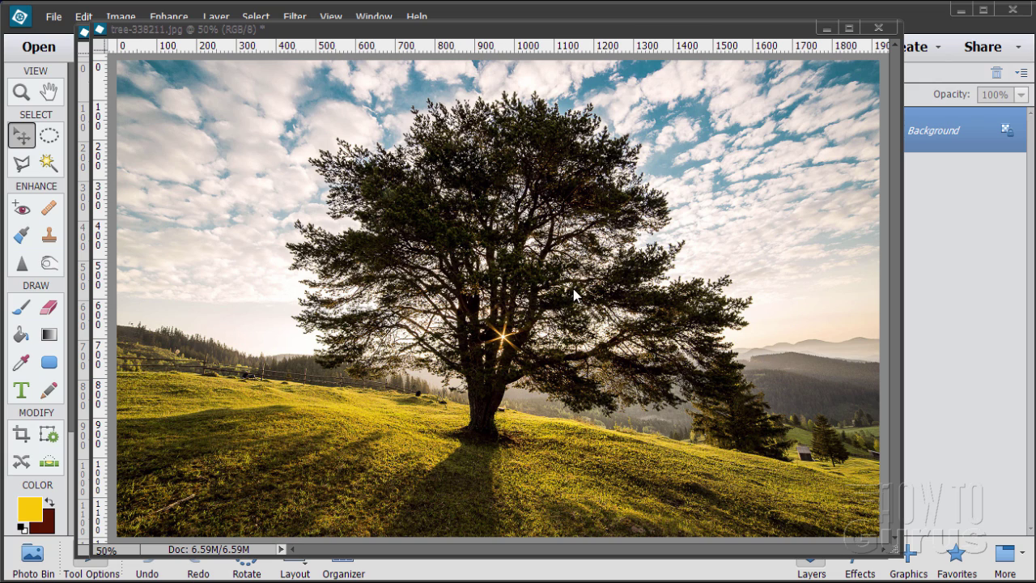
# Bring up sunset tree.psd and compare the sunset version with the original photo by switching the Background copy 5 layer's visibility.
pyautogui.click(827, 27)
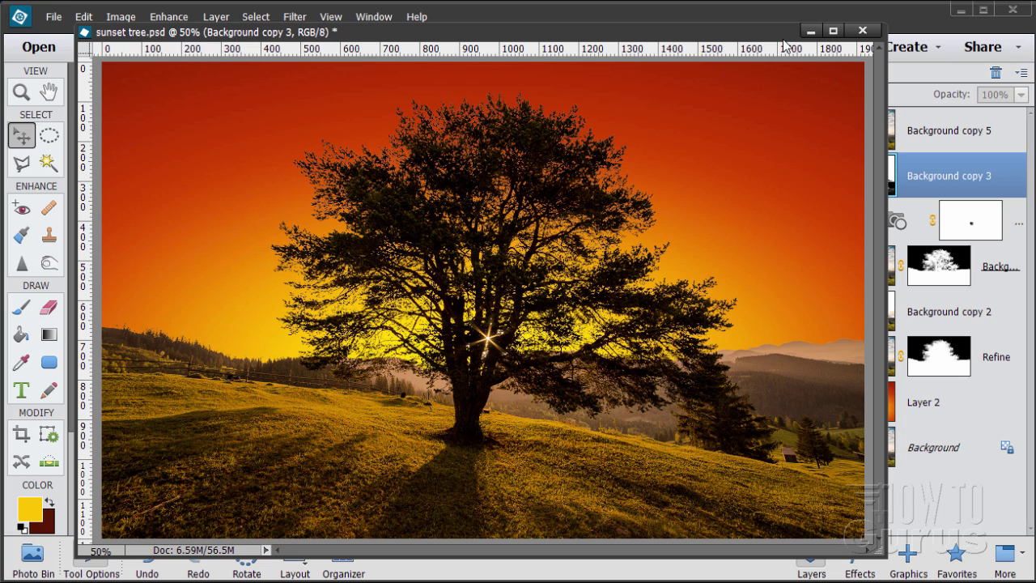
pyautogui.moveTo(885, 22); pyautogui.dragTo(770, 61)
pyautogui.click(794, 132)
pyautogui.click(795, 132)
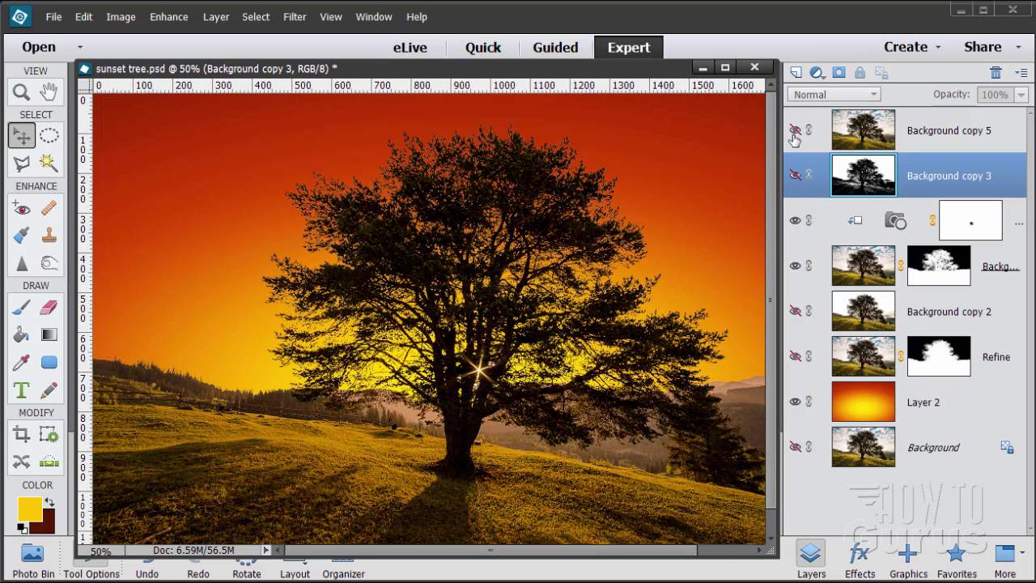
pyautogui.click(794, 132)
pyautogui.click(794, 132)
pyautogui.click(795, 130)
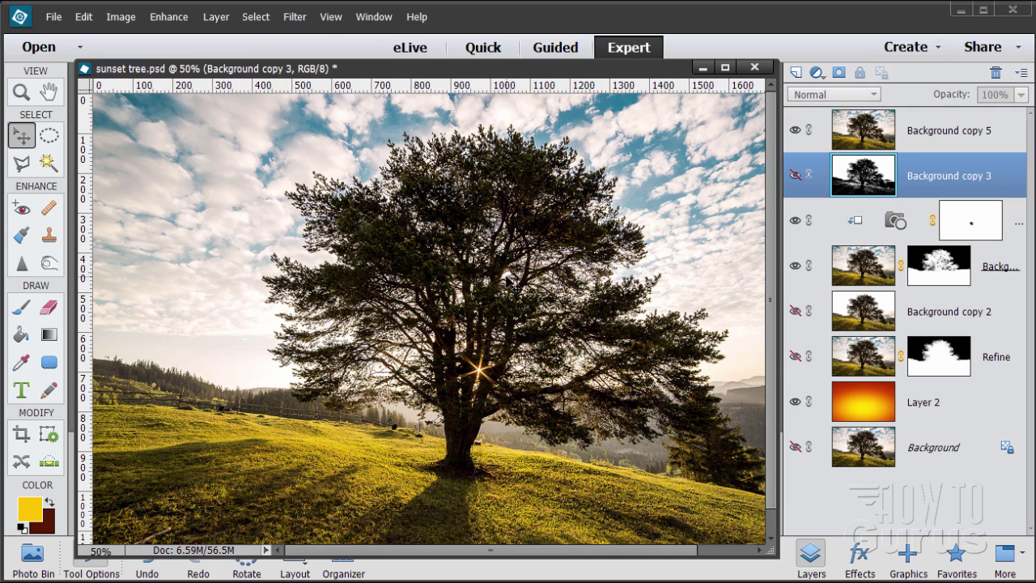
# Examine the fine sky gaps between the tree's branches at up to 300% magnification, and return to the 50% view.
pyautogui.click(21, 92)
pyautogui.click(411, 282)
pyautogui.click(410, 283)
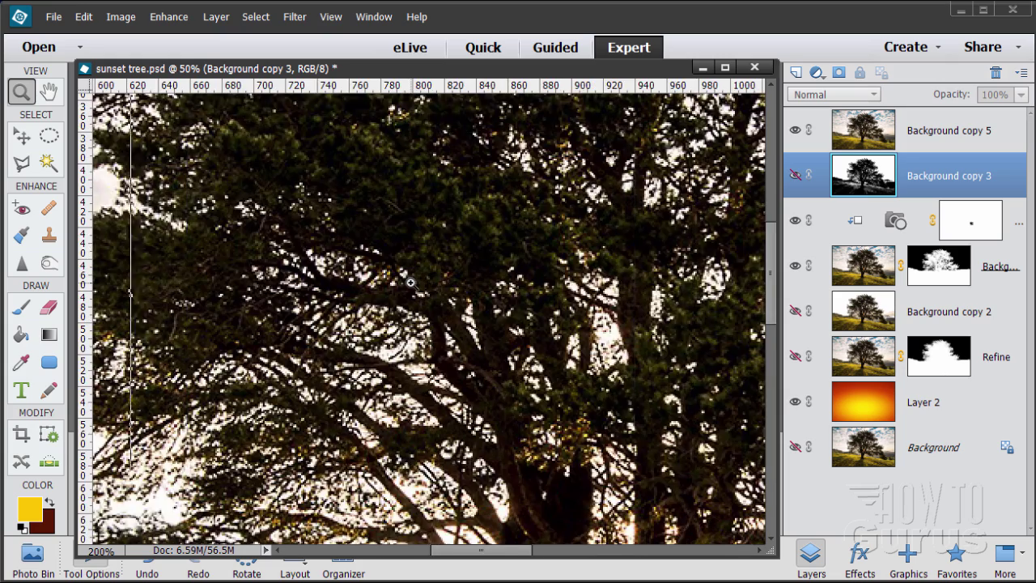
pyautogui.click(410, 283)
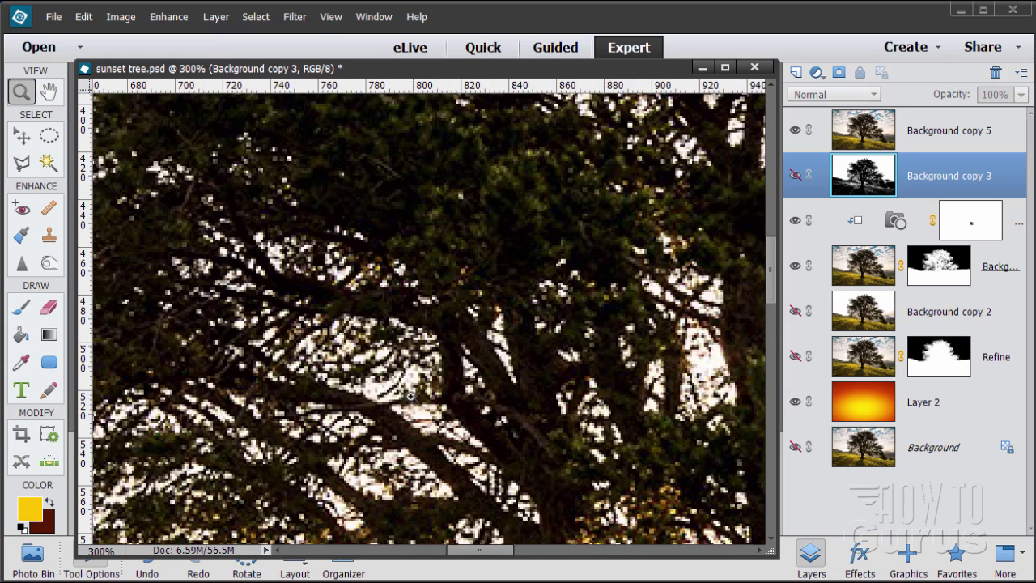
pyautogui.click(22, 139)
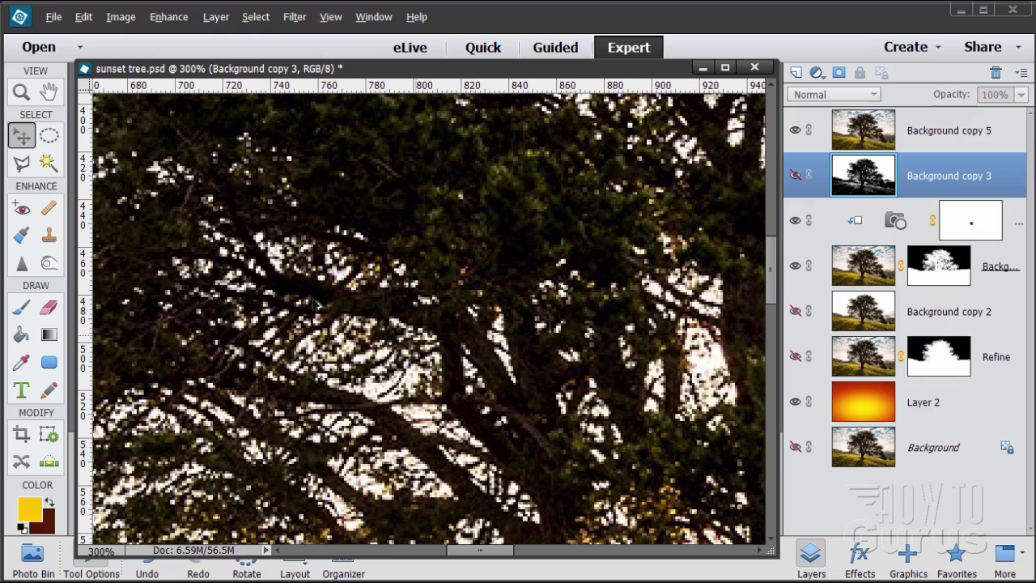
pyautogui.click(21, 91)
pyautogui.keyDown('alt'); pyautogui.click(375, 312); pyautogui.keyUp('alt')
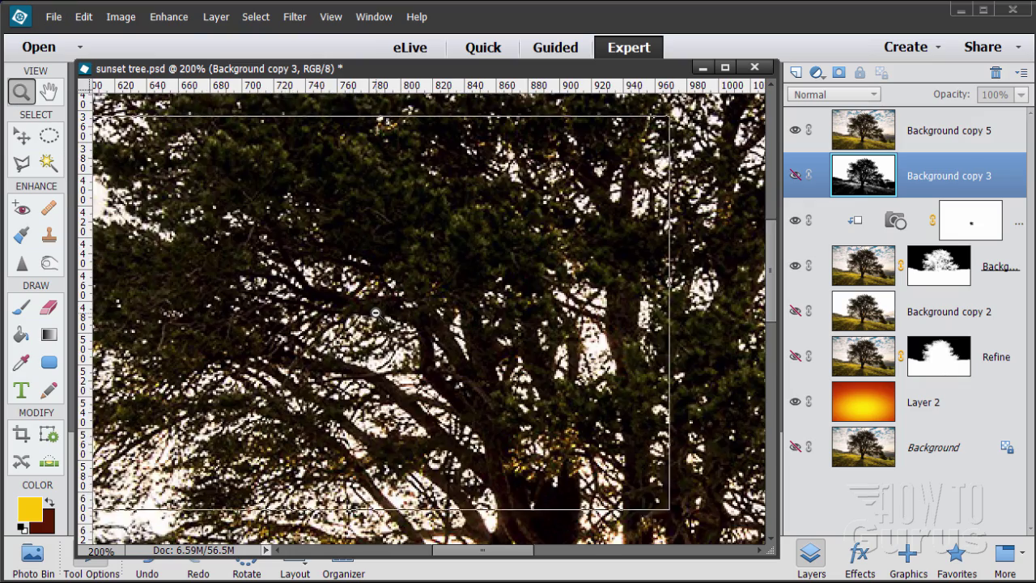
pyautogui.keyDown('alt'); pyautogui.click(375, 313); pyautogui.keyUp('alt')
pyautogui.keyDown('alt'); pyautogui.click(375, 313); pyautogui.keyUp('alt')
pyautogui.keyDown('alt'); pyautogui.click(531, 290); pyautogui.keyUp('alt')
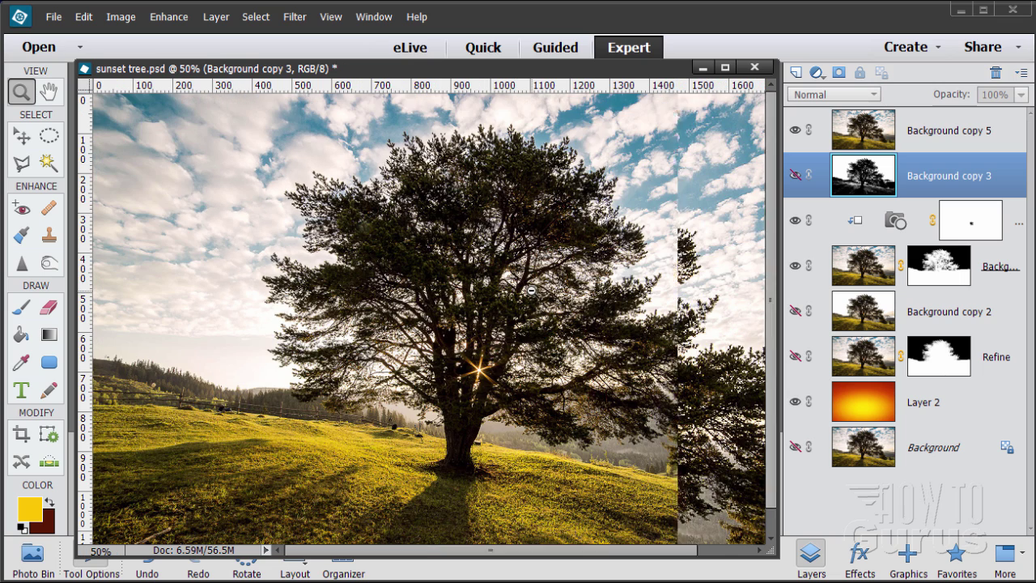
pyautogui.click(23, 137)
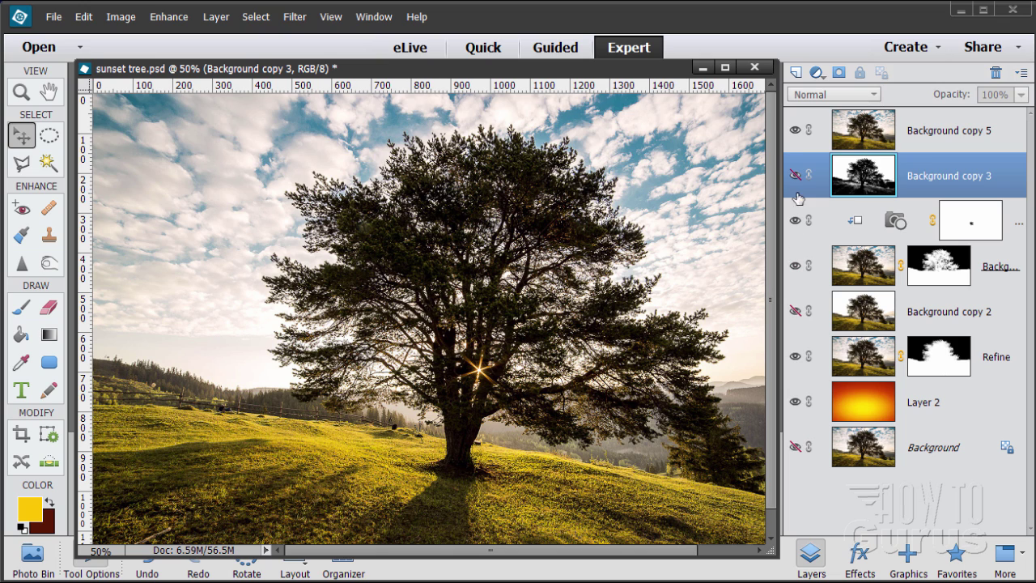
# Review how the sunset composite is built by switching the visibility of the adjustment, masked tree and Refine layers, and show Background copy 5 again.
pyautogui.click(795, 131)
pyautogui.click(795, 220)
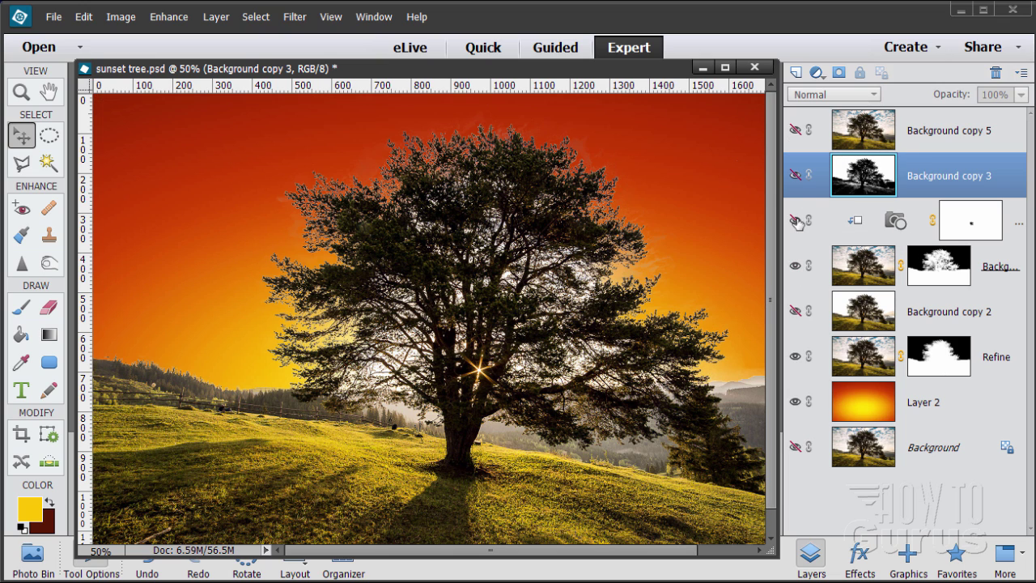
pyautogui.click(796, 220)
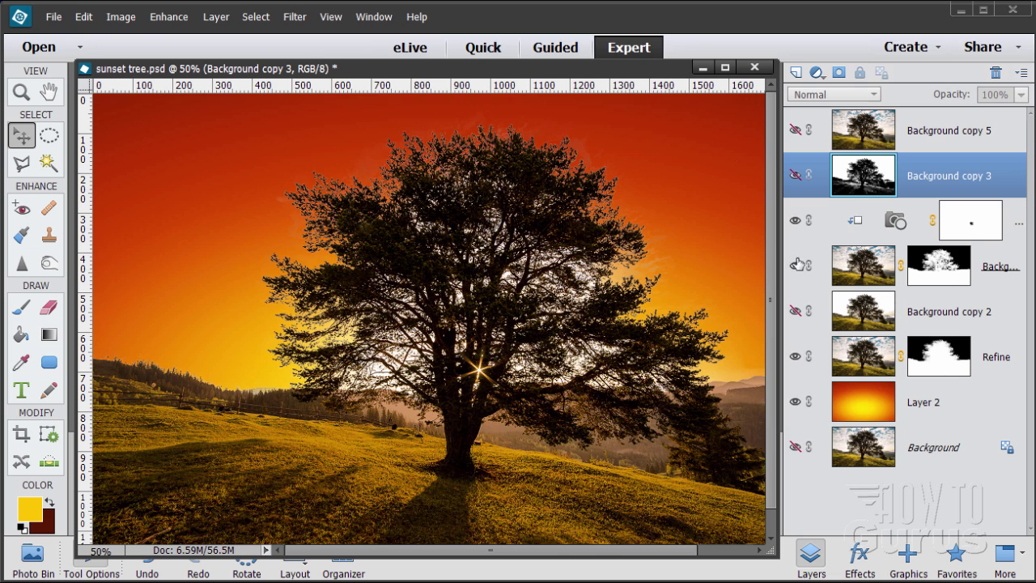
pyautogui.click(795, 266)
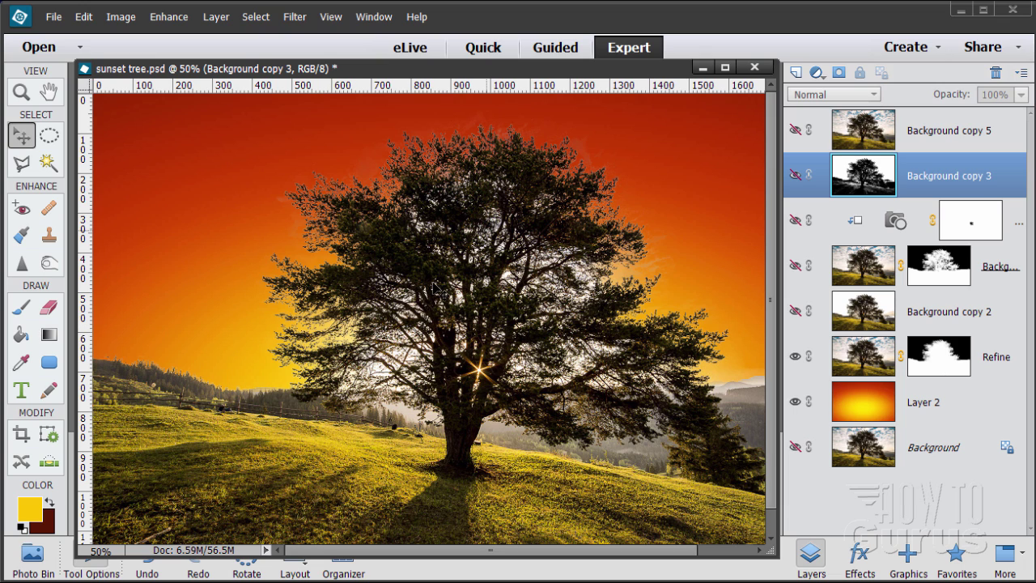
pyautogui.click(796, 357)
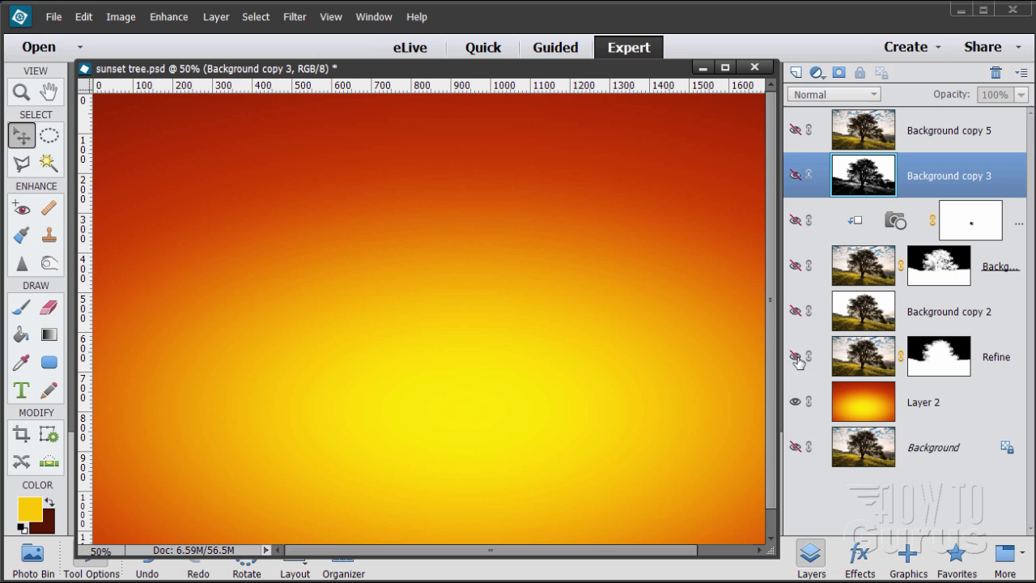
pyautogui.click(795, 130)
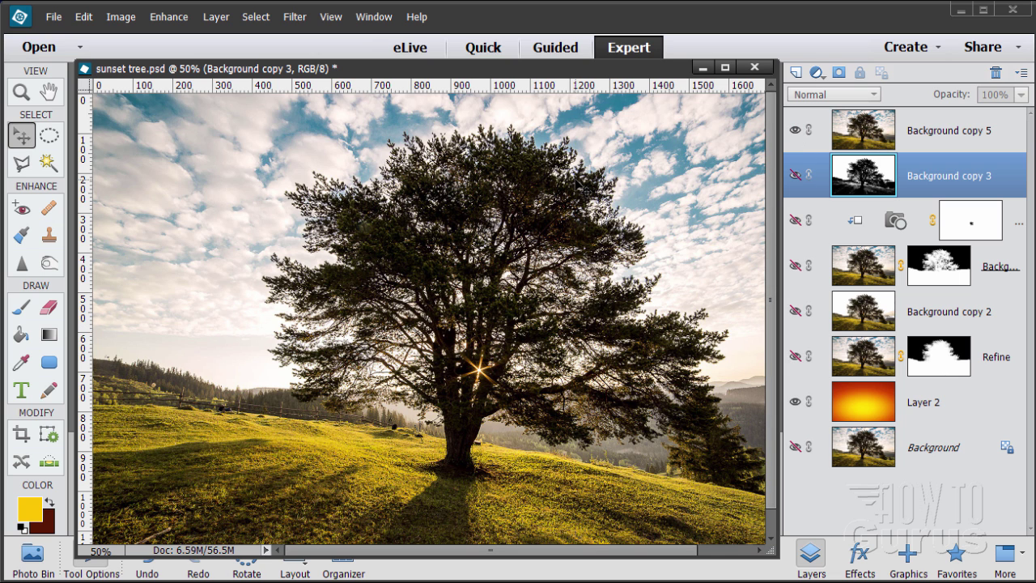
# Enlarge the sunset tree.psd window to show the whole image, and close the document.
pyautogui.moveTo(542, 69); pyautogui.dragTo(536, 43)
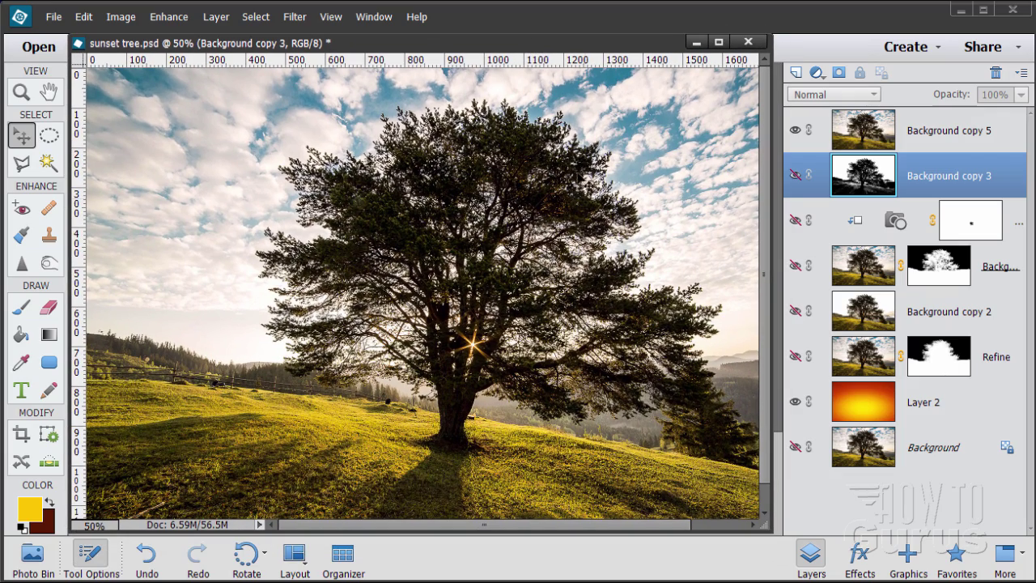
pyautogui.moveTo(766, 528); pyautogui.dragTo(876, 563)
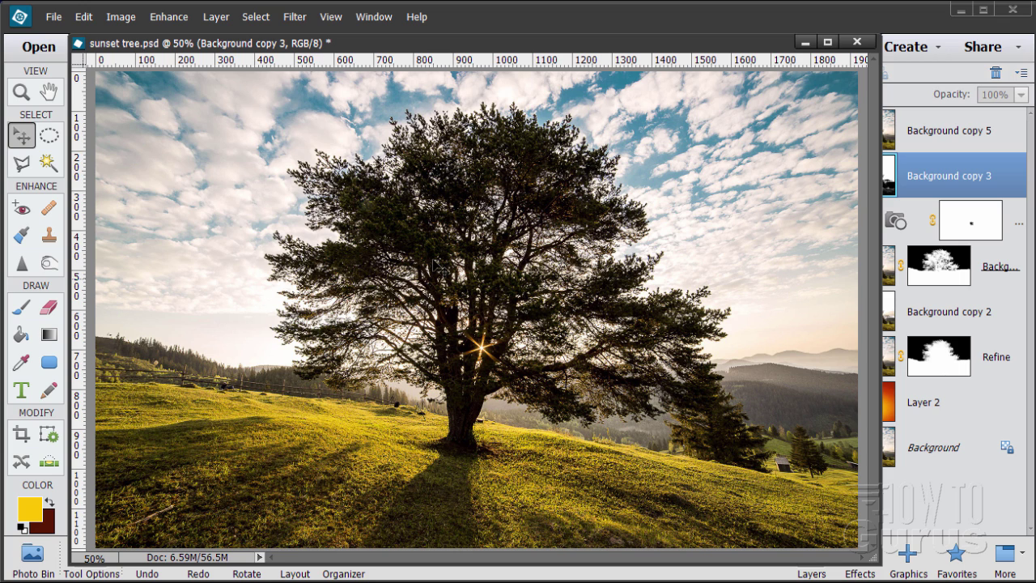
pyautogui.click(857, 41)
pyautogui.click(612, 258)
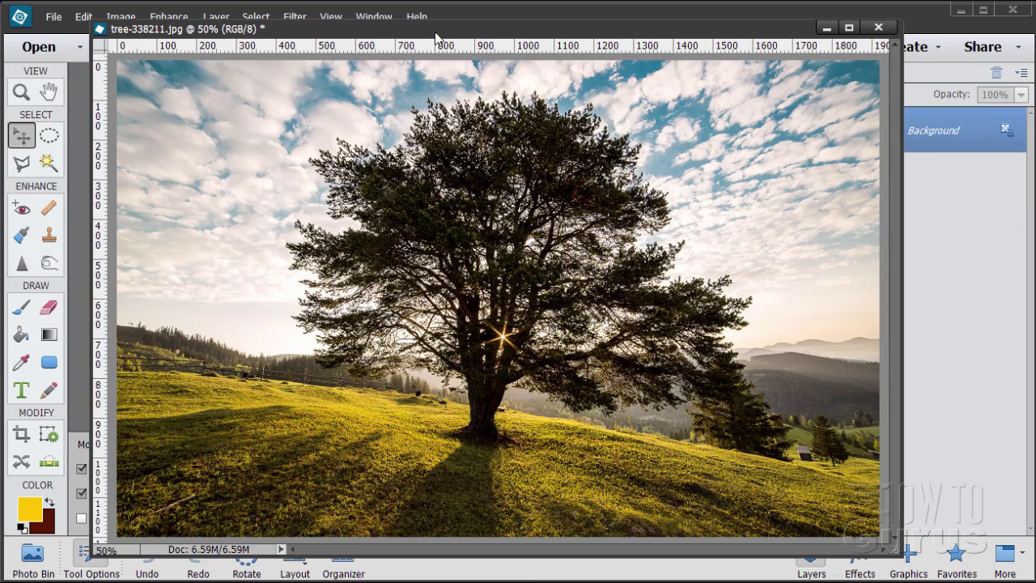
# Dock the floating tree-338211.jpg window as a tab and fit the image on screen.
pyautogui.moveTo(435, 31); pyautogui.dragTo(417, 36)
pyautogui.moveTo(359, 37); pyautogui.dragTo(355, 36)
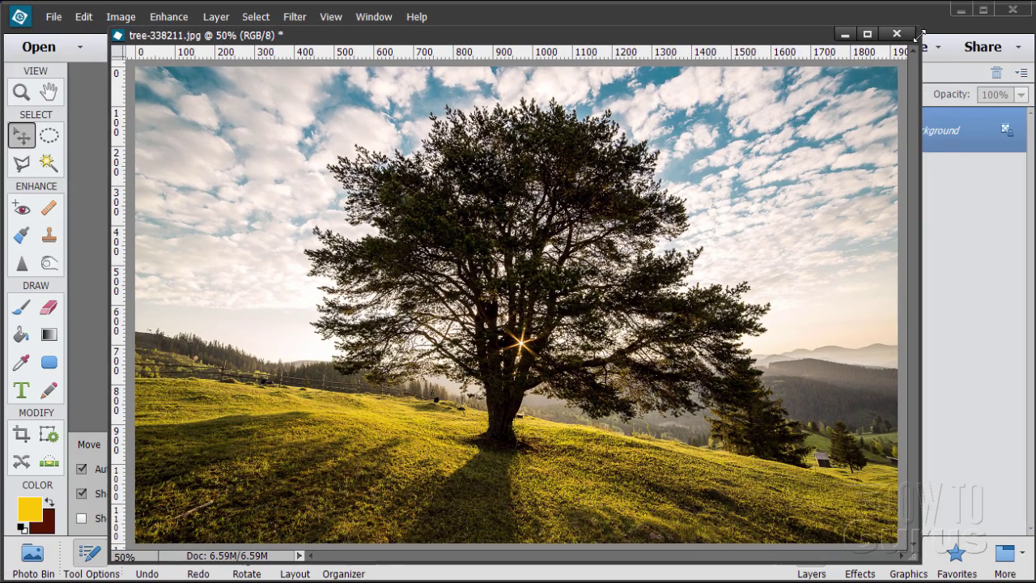
pyautogui.moveTo(920, 35); pyautogui.dragTo(784, 120)
pyautogui.moveTo(645, 130); pyautogui.dragTo(629, 71)
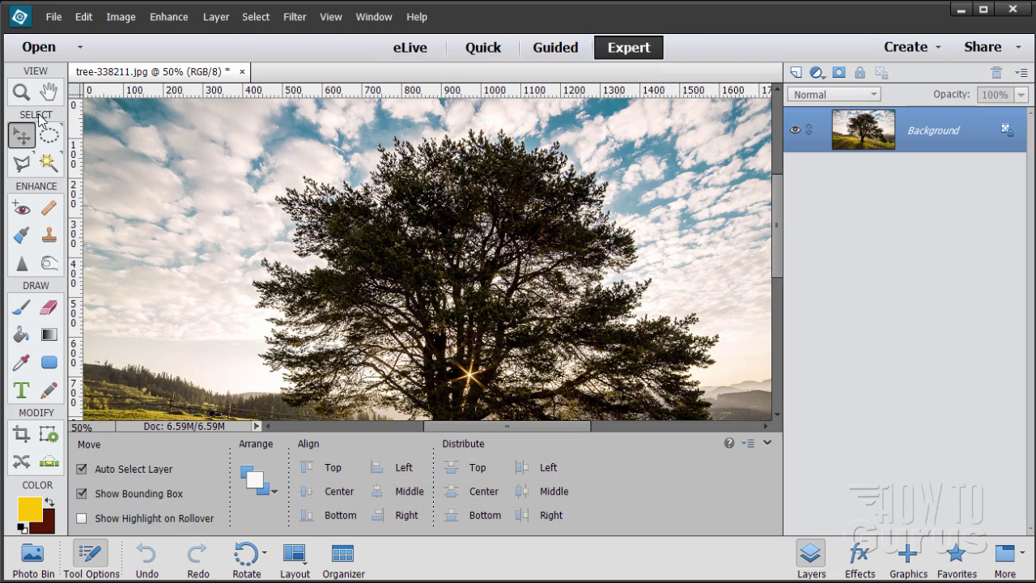
pyautogui.click(21, 92)
pyautogui.click(330, 16)
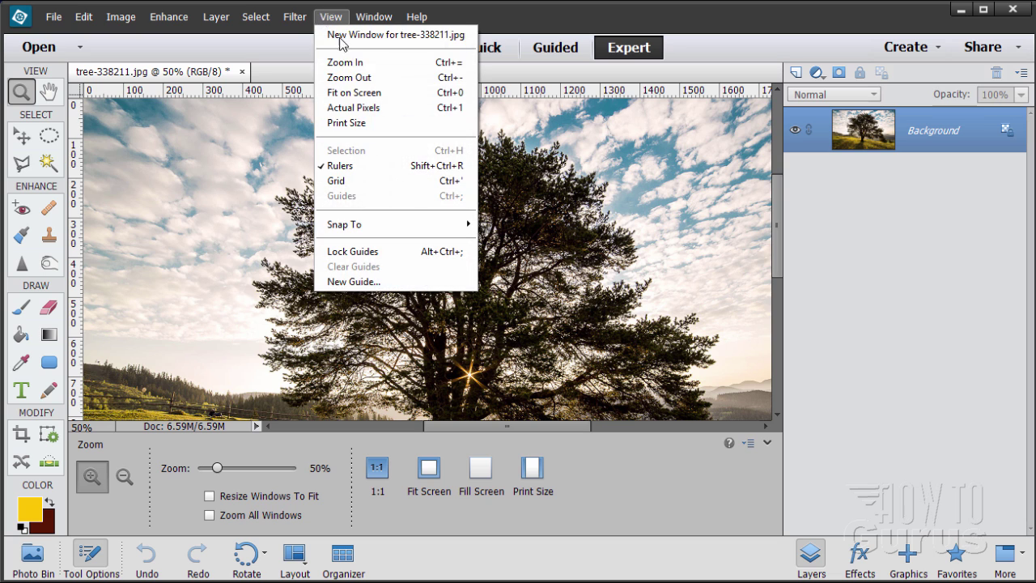
pyautogui.click(362, 94)
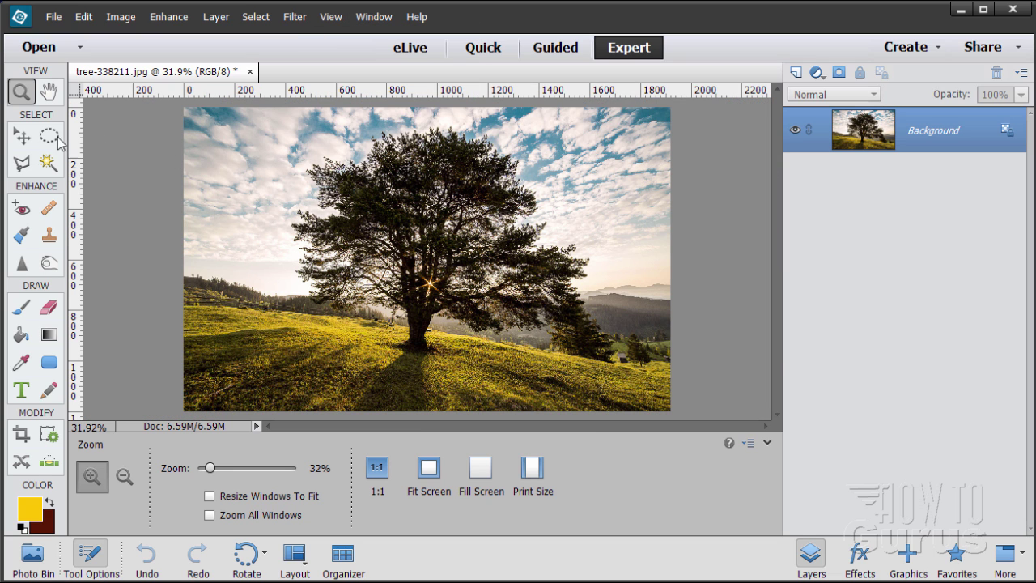
# Duplicate the Background layer and hide the original Background layer.
pyautogui.click(25, 137)
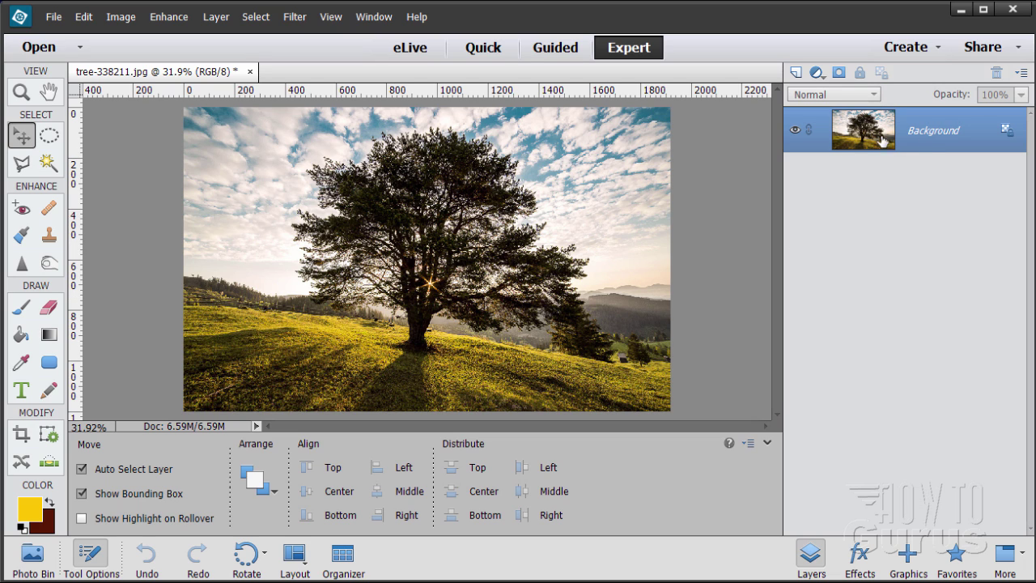
pyautogui.moveTo(882, 141); pyautogui.dragTo(797, 72)
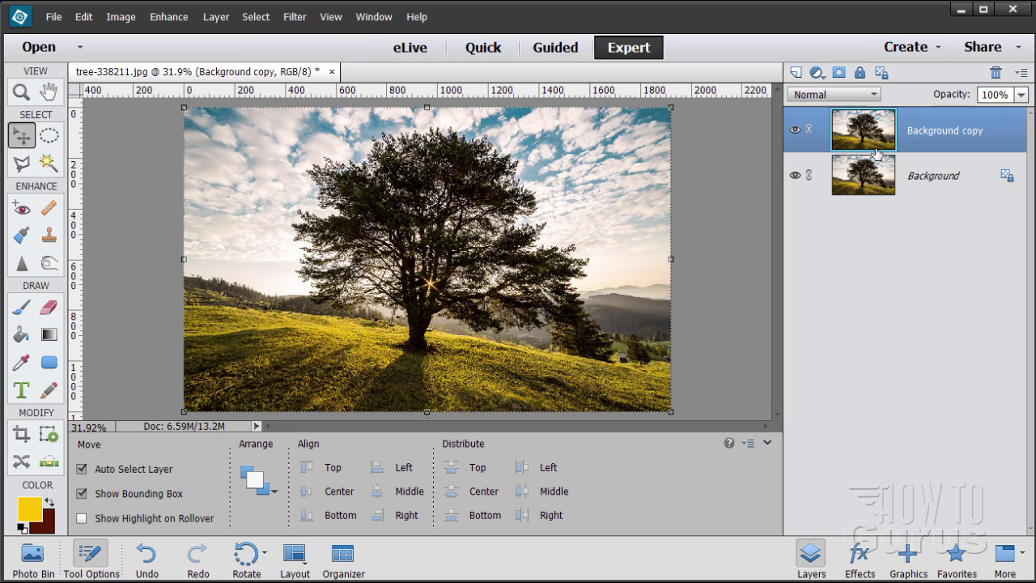
pyautogui.click(796, 175)
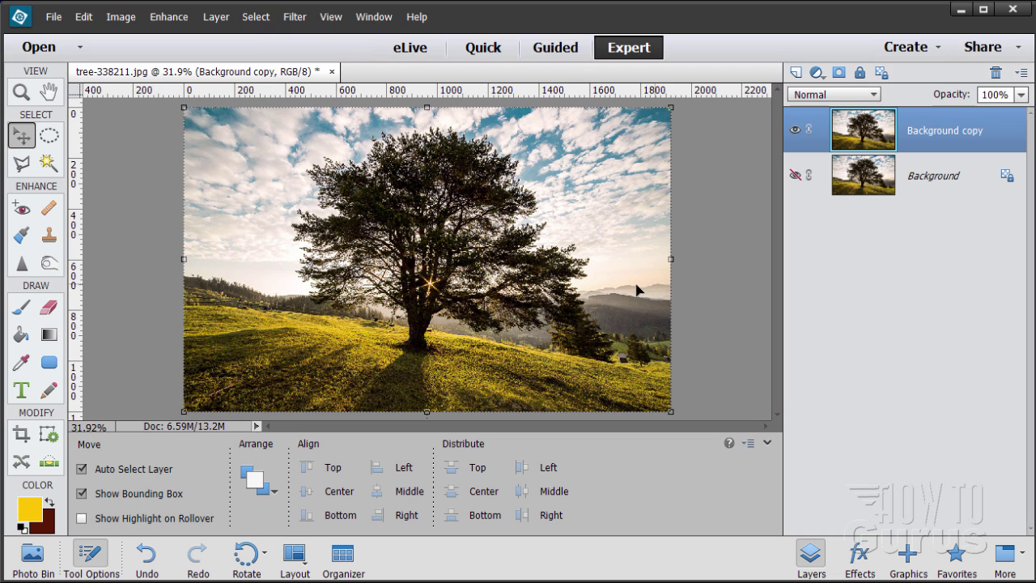
# Trace the horizon with the Polygonal Lasso, running just above the left treeline, across the tree and along the distant mountains to the image's right edge.
pyautogui.click(22, 92)
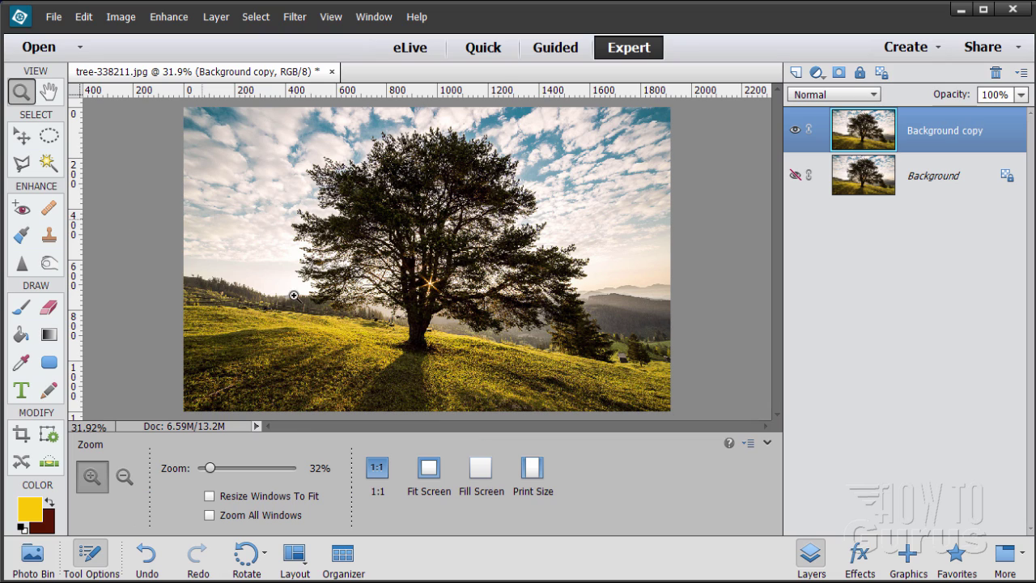
pyautogui.click(291, 302)
pyautogui.click(291, 303)
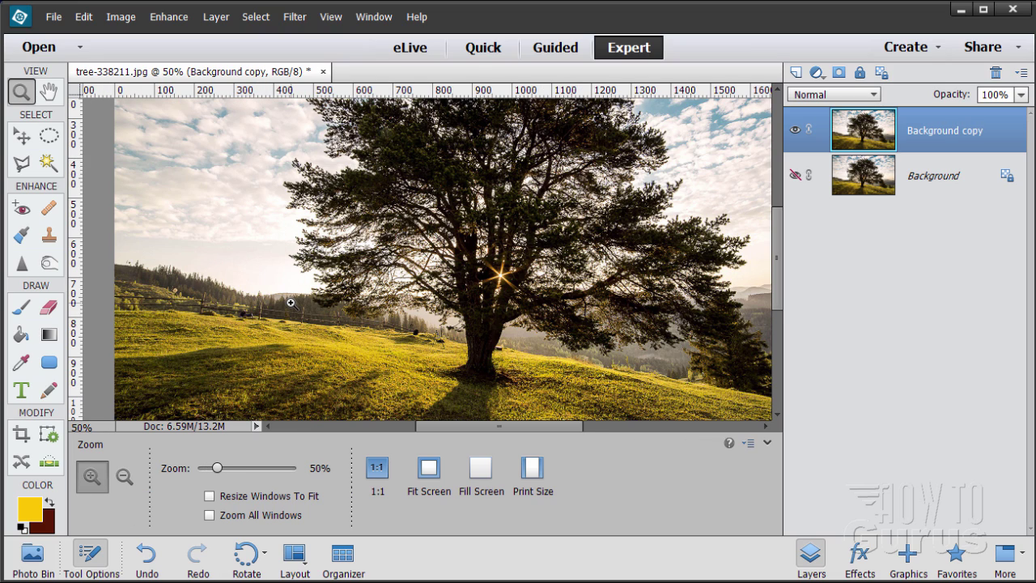
pyautogui.click(290, 303)
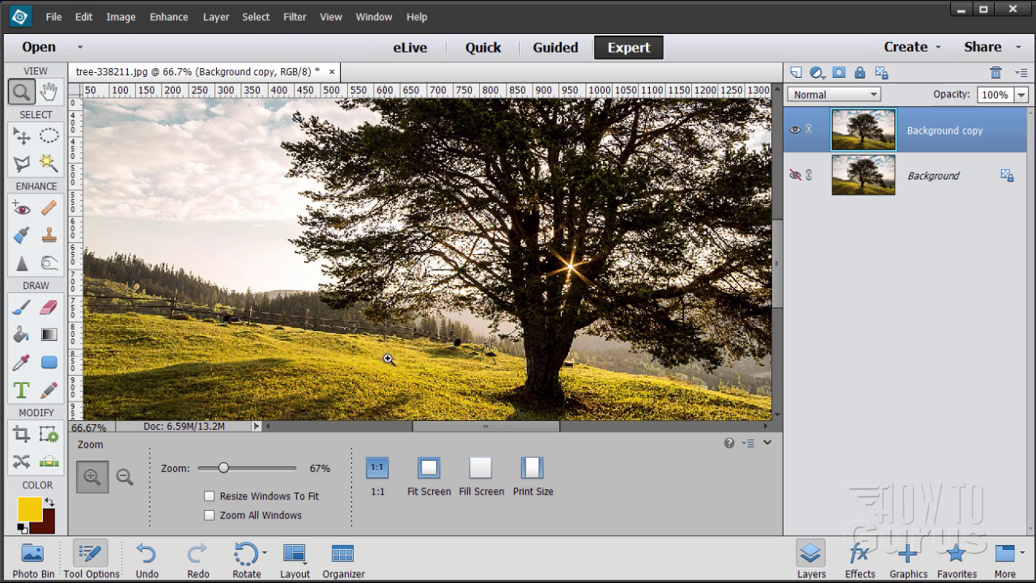
pyautogui.moveTo(474, 429)
pyautogui.mouseDown()
pyautogui.moveTo(429, 426)
pyautogui.moveTo(456, 428)
pyautogui.mouseUp()
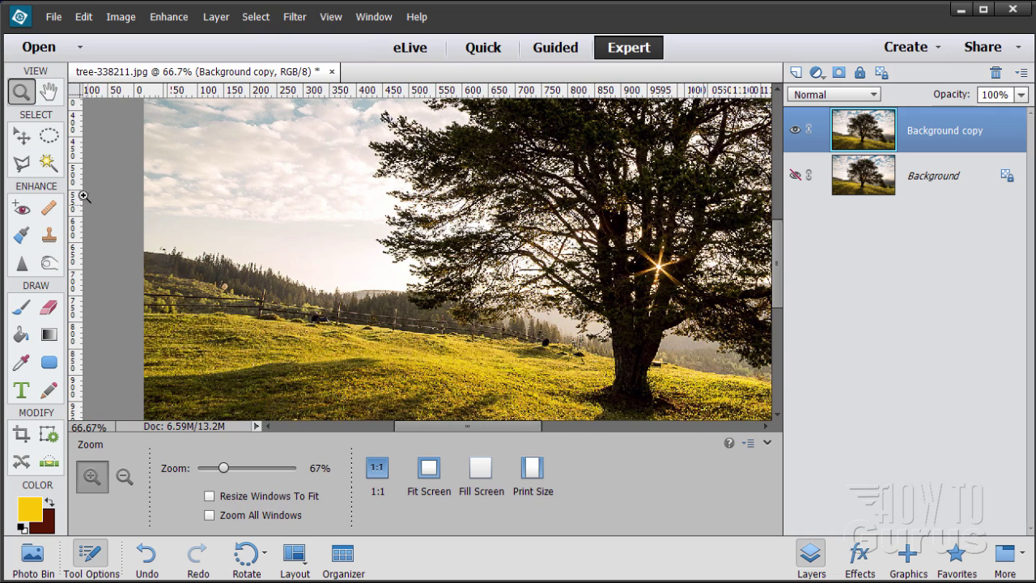
pyautogui.click(22, 162)
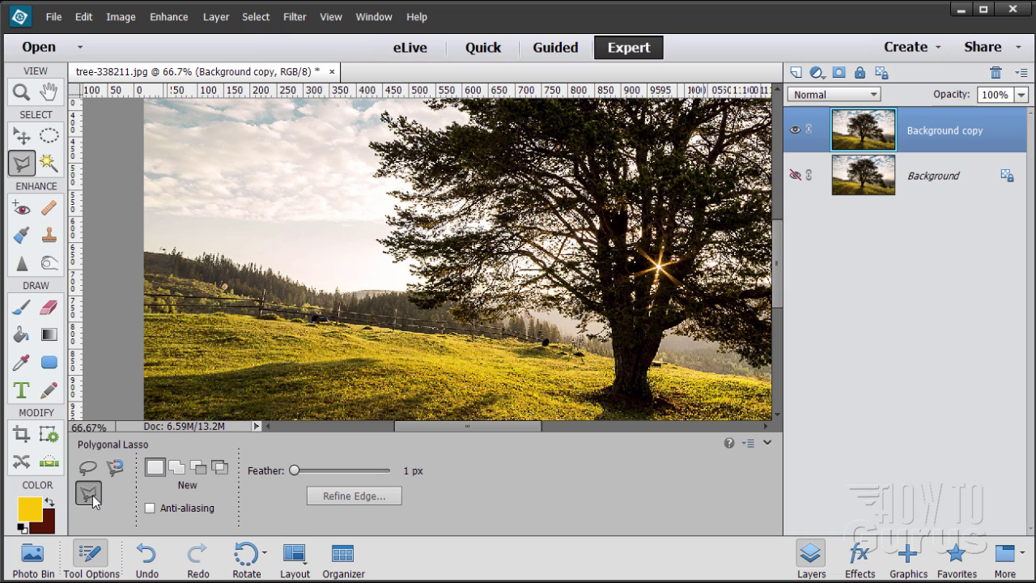
pyautogui.click(142, 239)
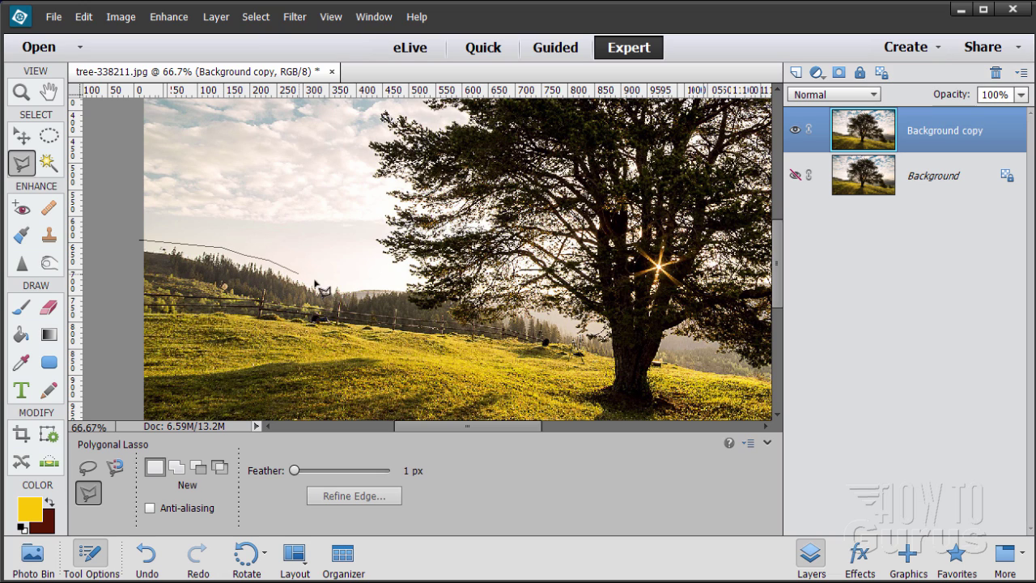
pyautogui.click(331, 285)
pyautogui.click(409, 290)
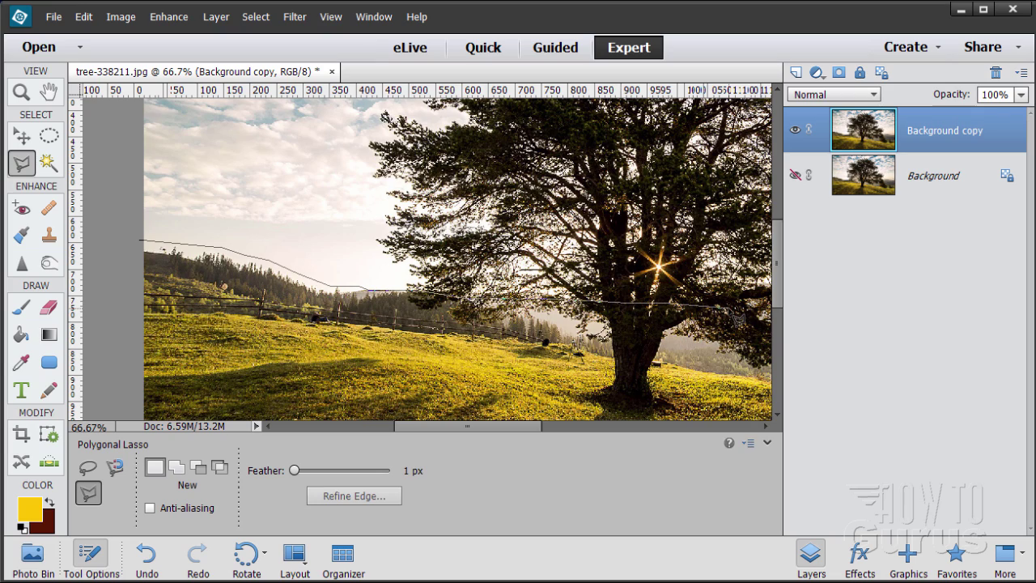
pyautogui.moveTo(735, 316); pyautogui.dragTo(293, 294)
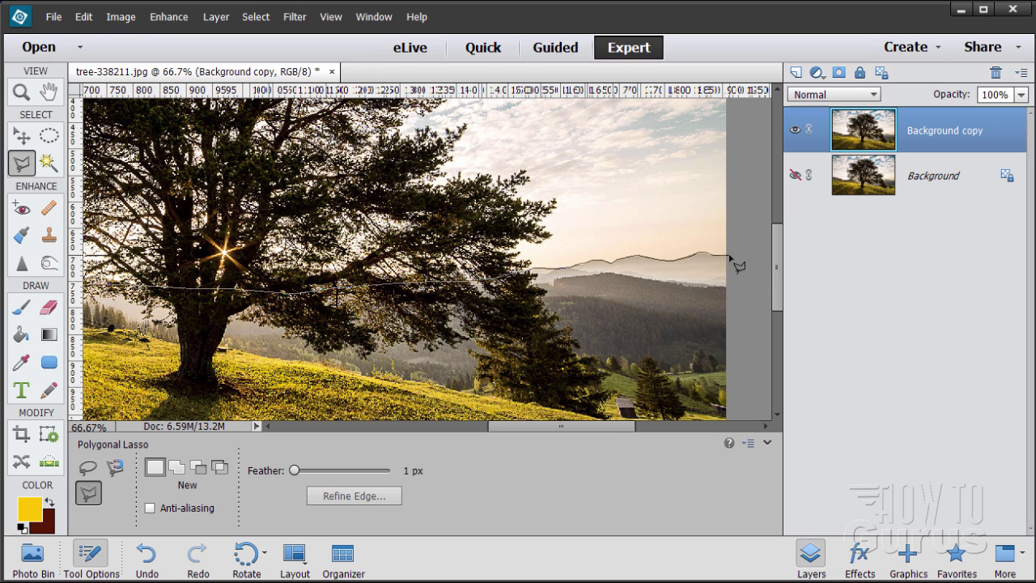
# Carry the lasso outline around the outside of the image's lower corners and close it at the starting point to select the ground.
pyautogui.moveTo(739, 266); pyautogui.dragTo(720, 124)
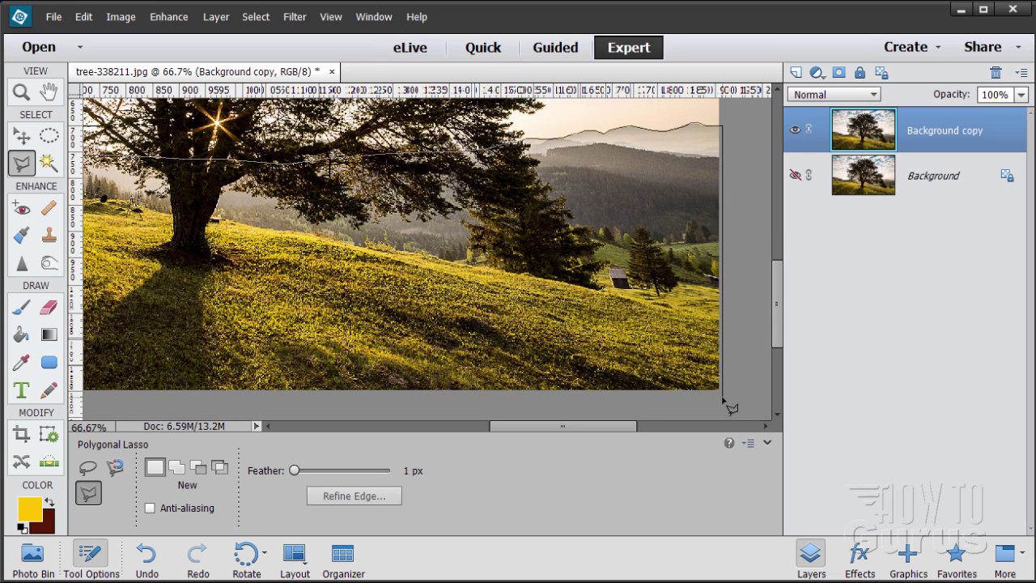
pyautogui.moveTo(180, 408); pyautogui.dragTo(610, 396)
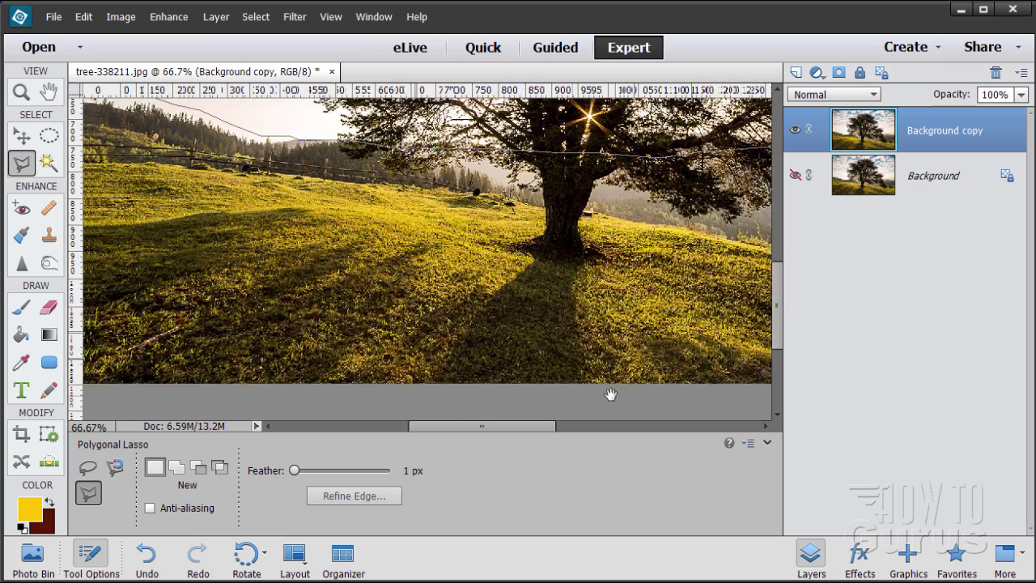
pyautogui.moveTo(273, 394); pyautogui.dragTo(340, 396)
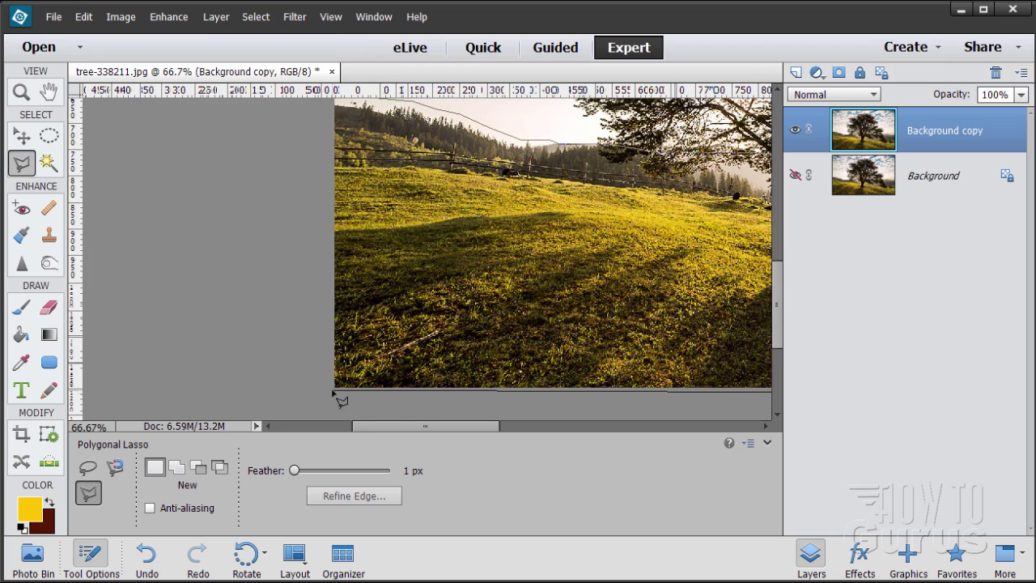
pyautogui.click(333, 393)
pyautogui.moveTo(328, 144); pyautogui.dragTo(323, 242)
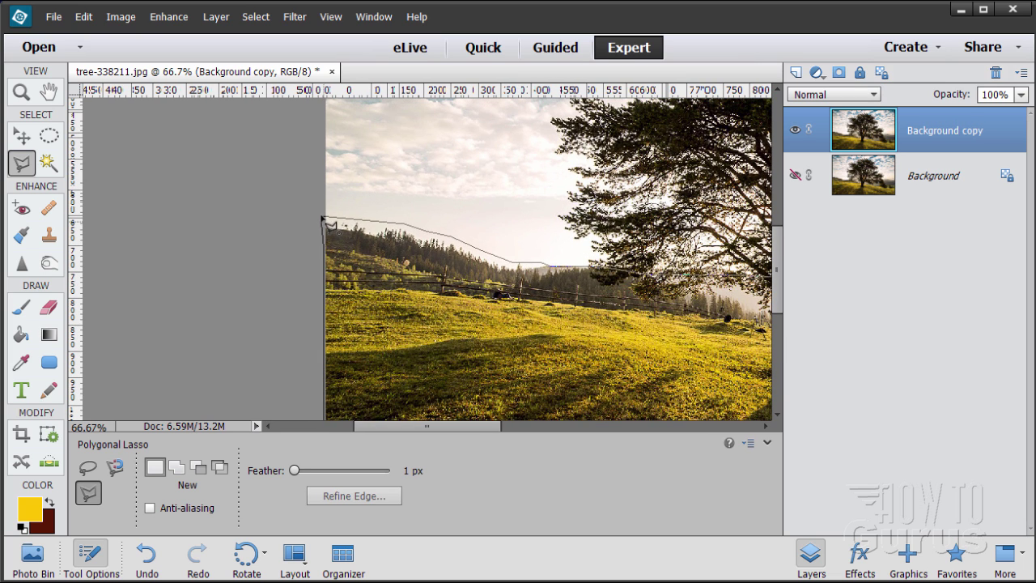
pyautogui.click(324, 219)
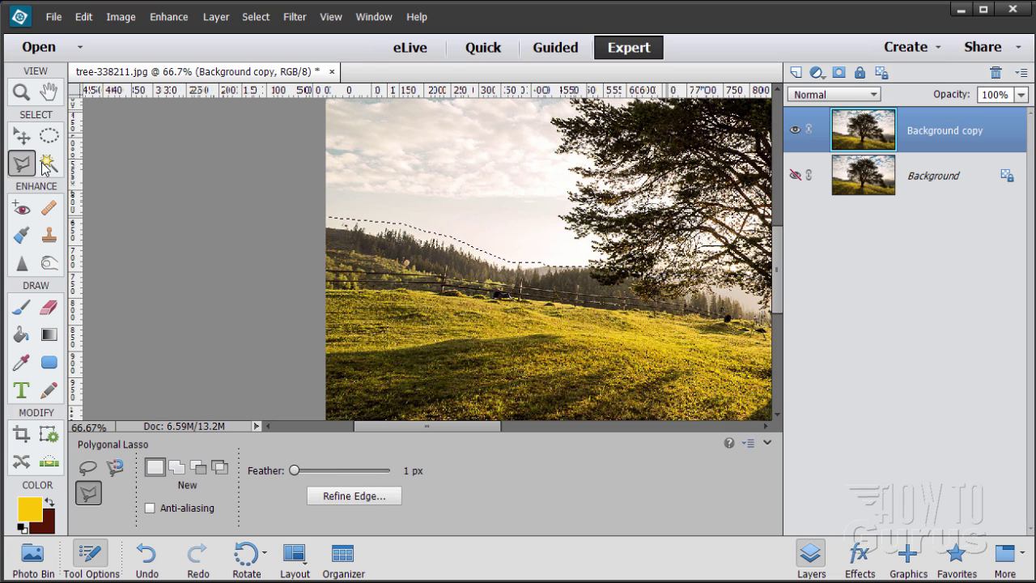
# Open Refine Edge for the ground selection and set its view mode to Overlay.
pyautogui.press('z')
pyautogui.click(490, 266)
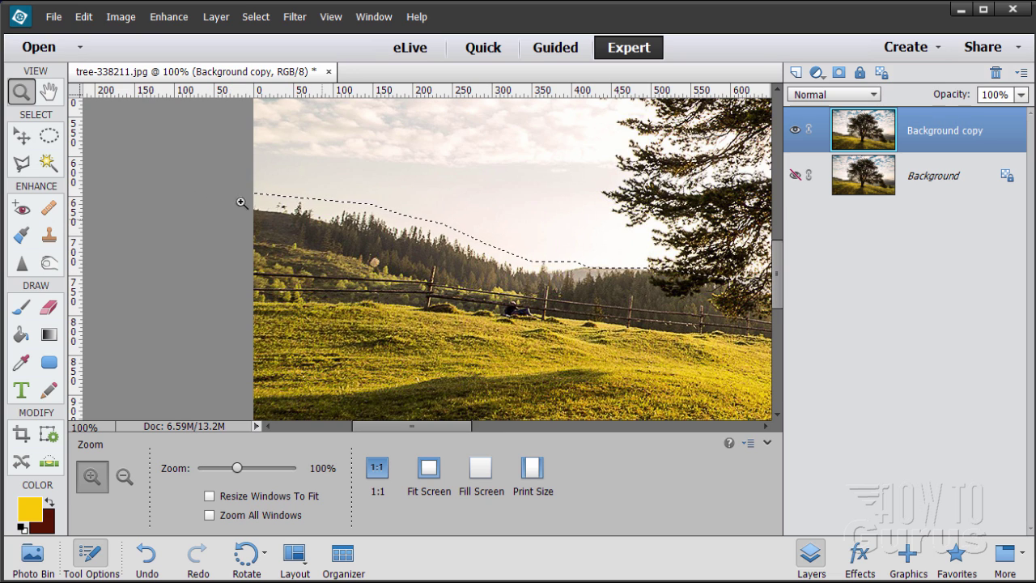
pyautogui.click(21, 136)
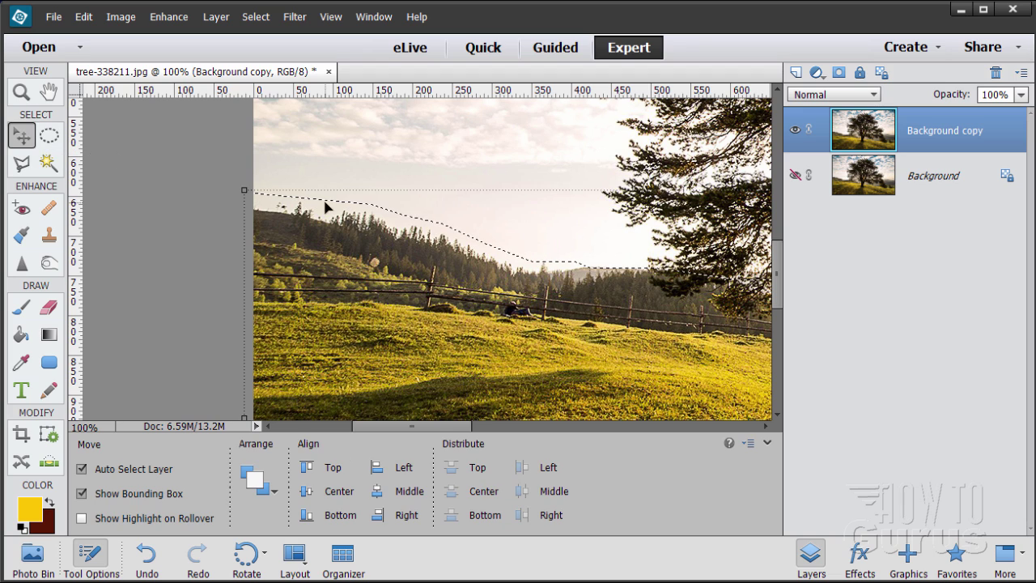
pyautogui.click(31, 159)
pyautogui.click(256, 17)
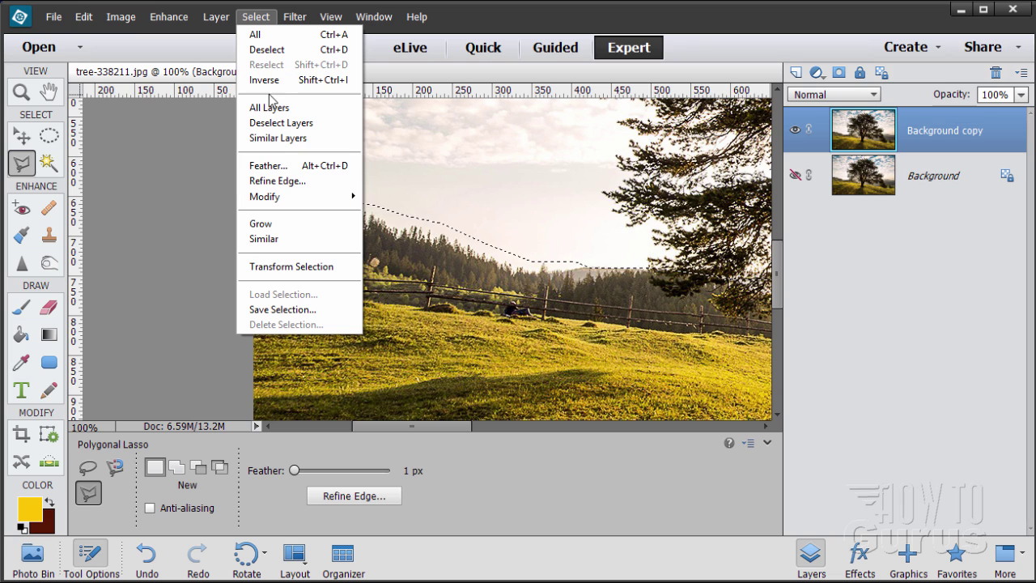
pyautogui.click(269, 181)
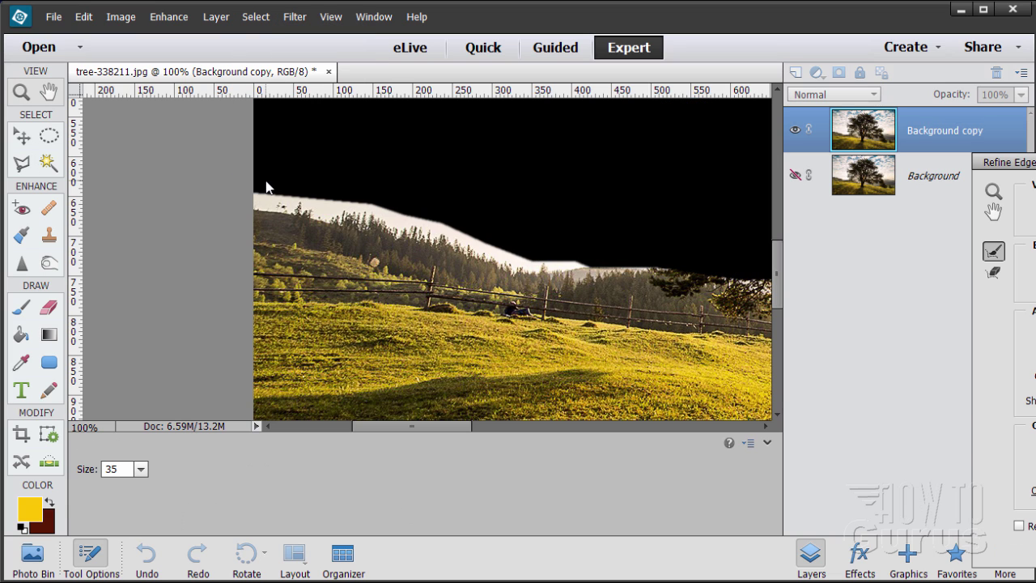
pyautogui.moveTo(1012, 162); pyautogui.dragTo(723, 152)
pyautogui.click(829, 200)
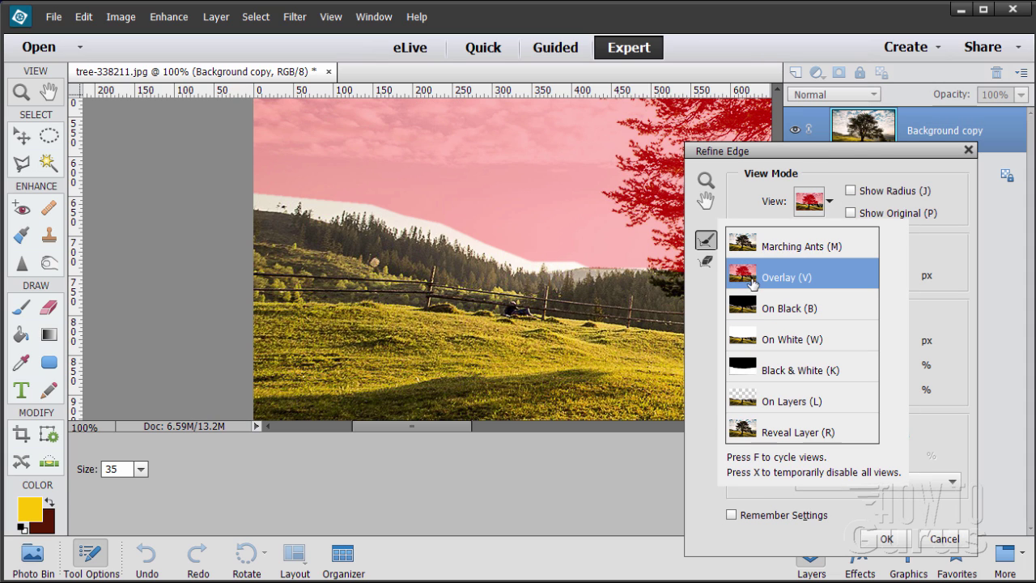
pyautogui.click(813, 162)
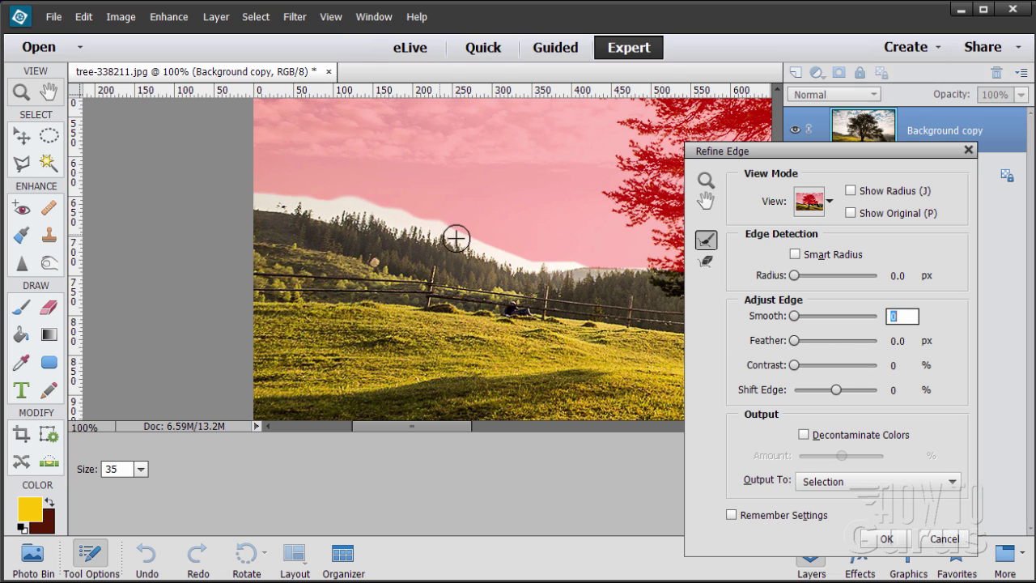
# Brush the Refine Radius tool along the treeline of the left hillside and output the refined edge as a selection.
pyautogui.click(586, 268)
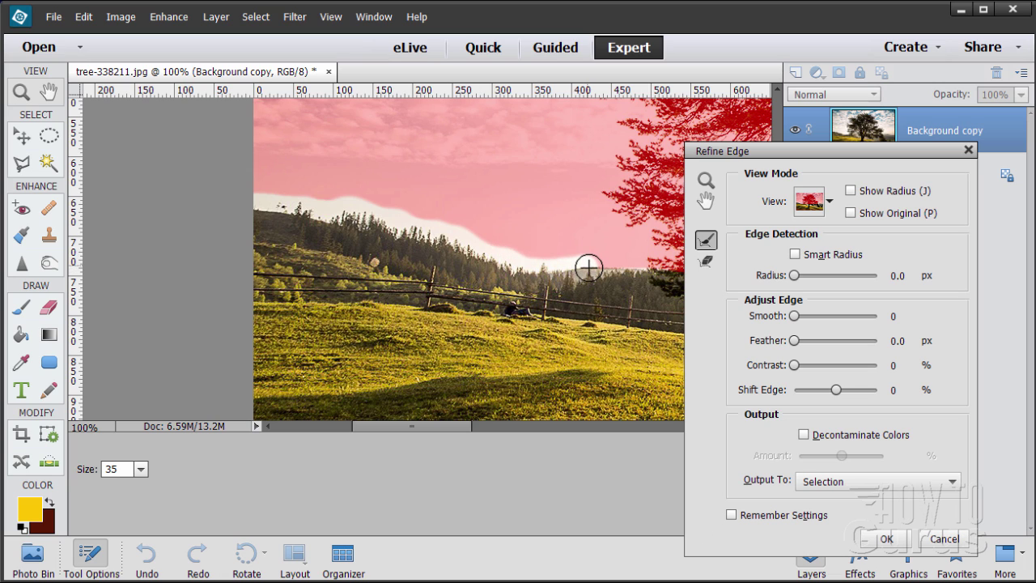
pyautogui.moveTo(349, 203); pyautogui.dragTo(309, 195)
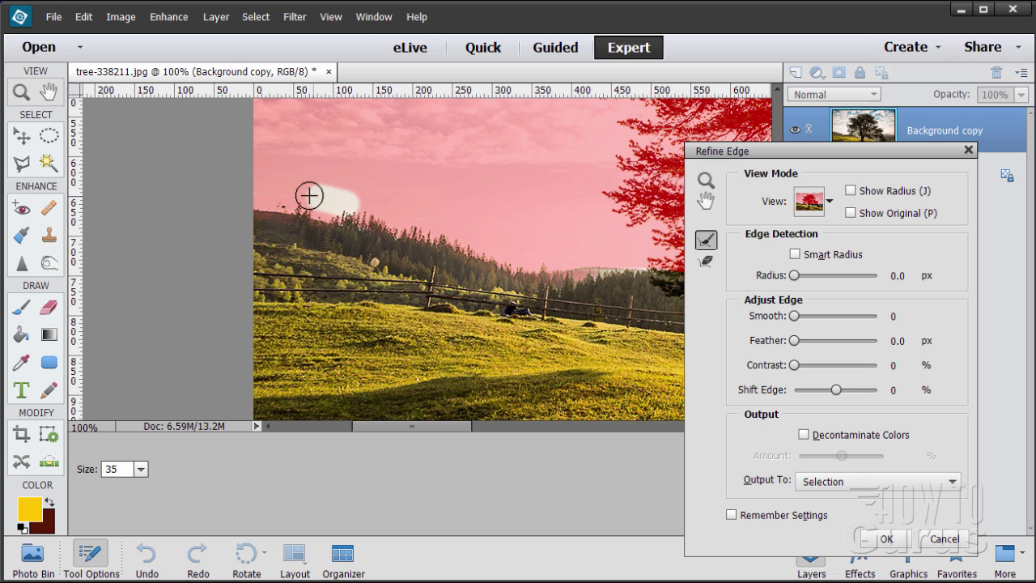
pyautogui.moveTo(607, 273)
pyautogui.mouseDown()
pyautogui.moveTo(641, 270)
pyautogui.moveTo(599, 285)
pyautogui.mouseUp()
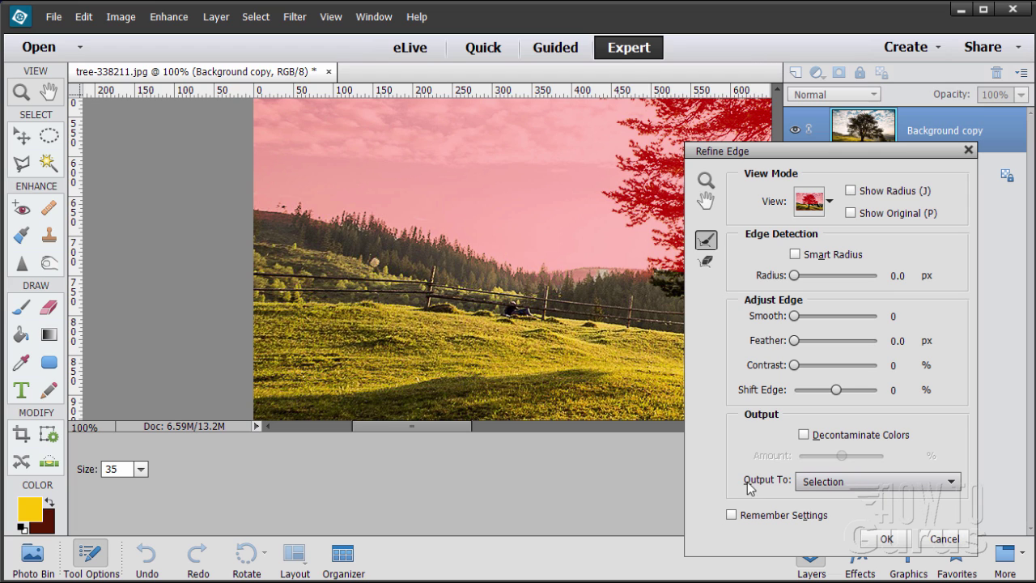
pyautogui.click(887, 538)
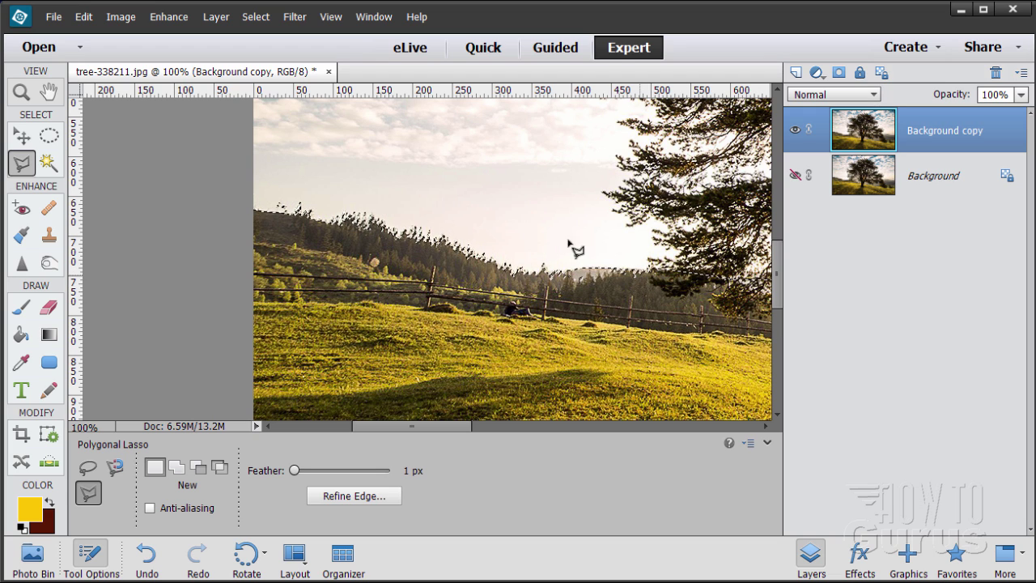
# Save the refined ground selection as a new selection named horizon, and deselect.
pyautogui.click(255, 17)
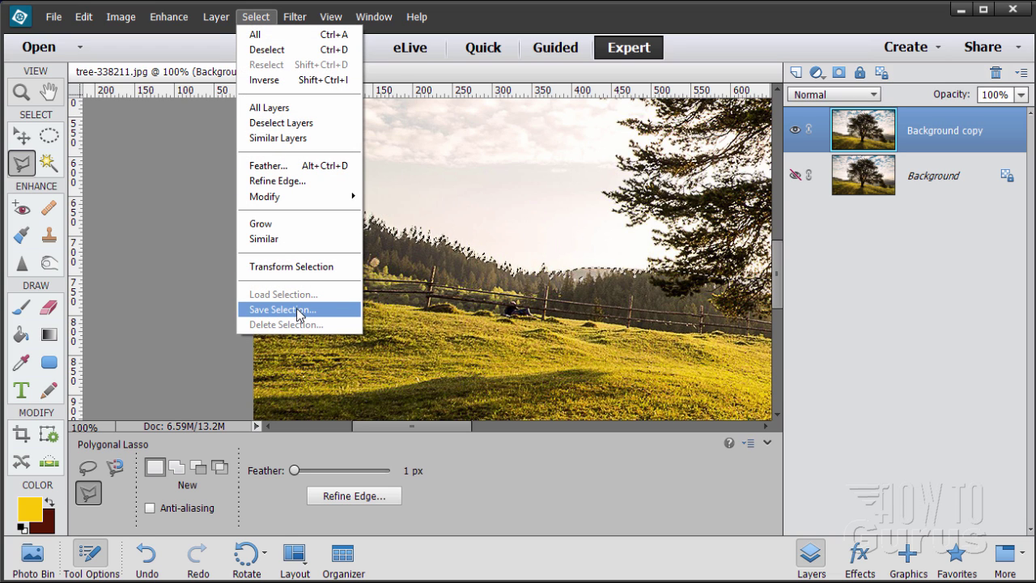
pyautogui.click(304, 310)
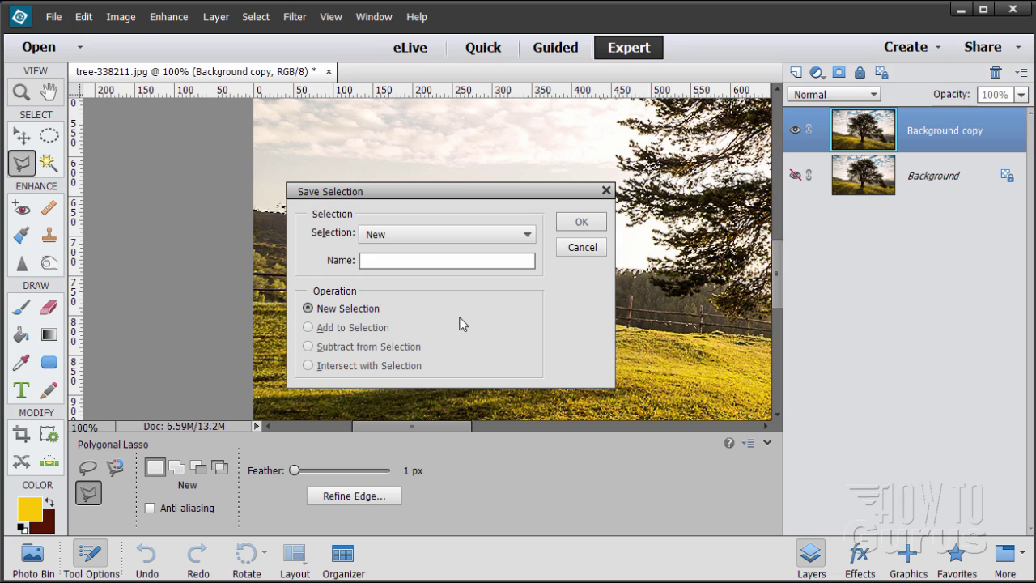
pyautogui.write('horizon')
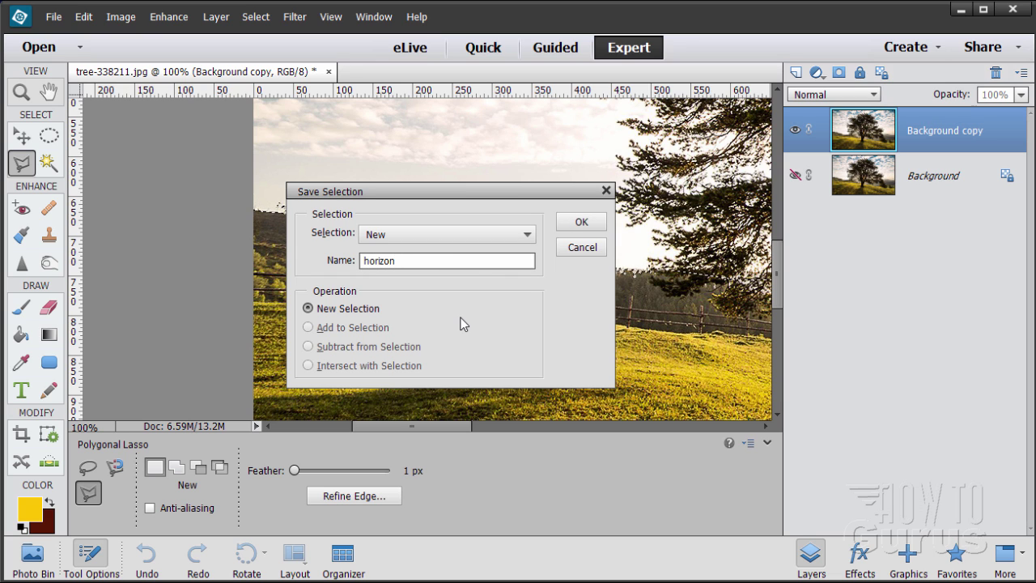
pyautogui.click(578, 221)
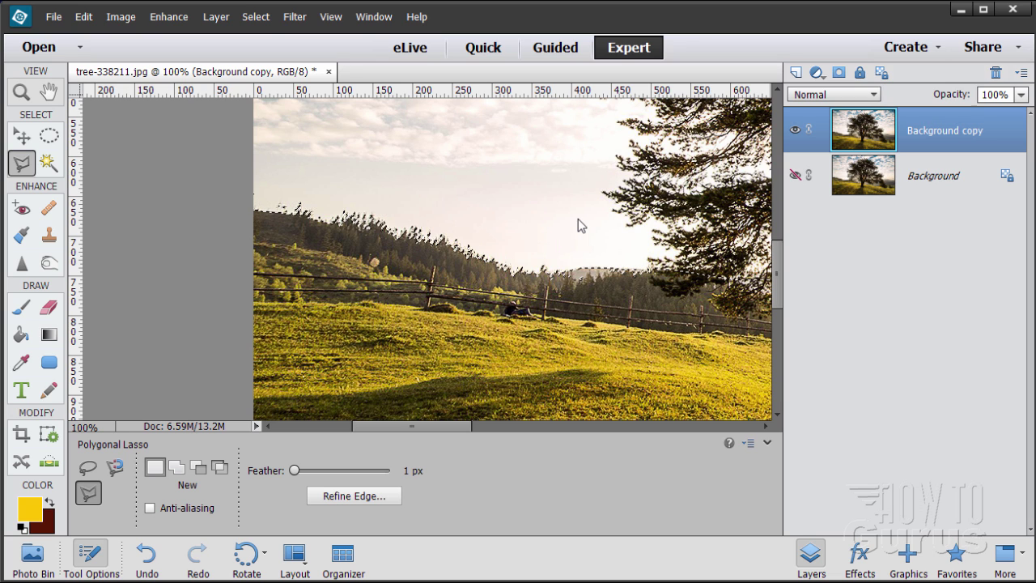
pyautogui.click(265, 16)
pyautogui.click(270, 51)
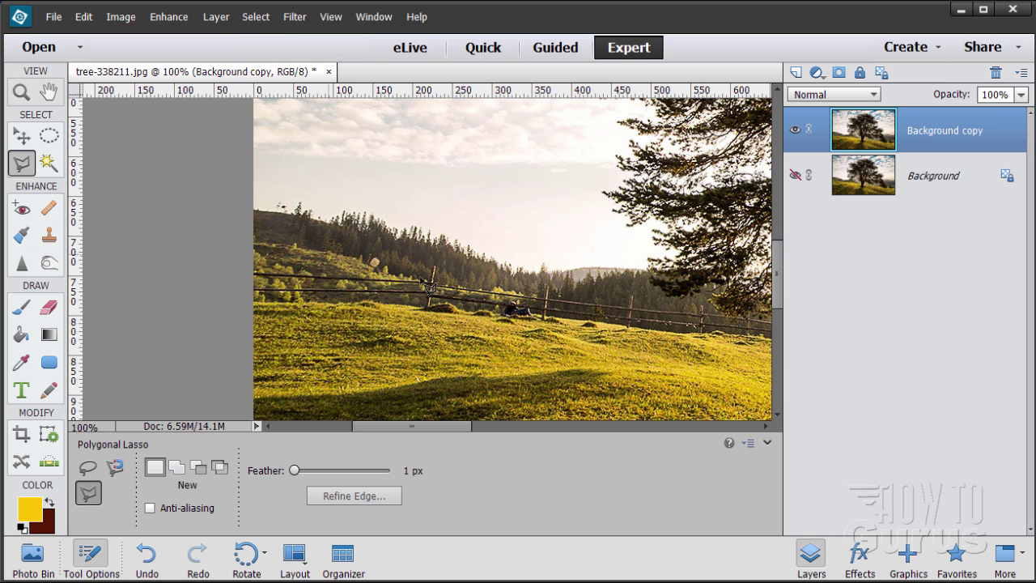
# Open Replace Color for the Background copy layer with the whole image in view.
pyautogui.click(22, 91)
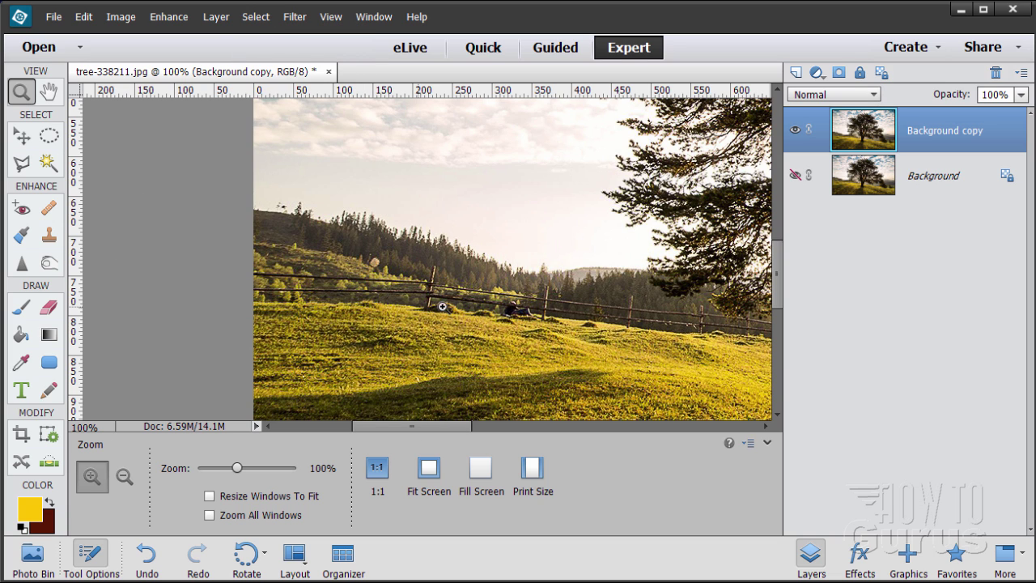
pyautogui.keyDown('alt'); pyautogui.click(566, 292); pyautogui.keyUp('alt')
pyautogui.keyDown('alt'); pyautogui.click(625, 284); pyautogui.keyUp('alt')
pyautogui.moveTo(567, 426)
pyautogui.mouseDown()
pyautogui.moveTo(546, 442)
pyautogui.moveTo(484, 435)
pyautogui.moveTo(579, 425)
pyautogui.mouseUp()
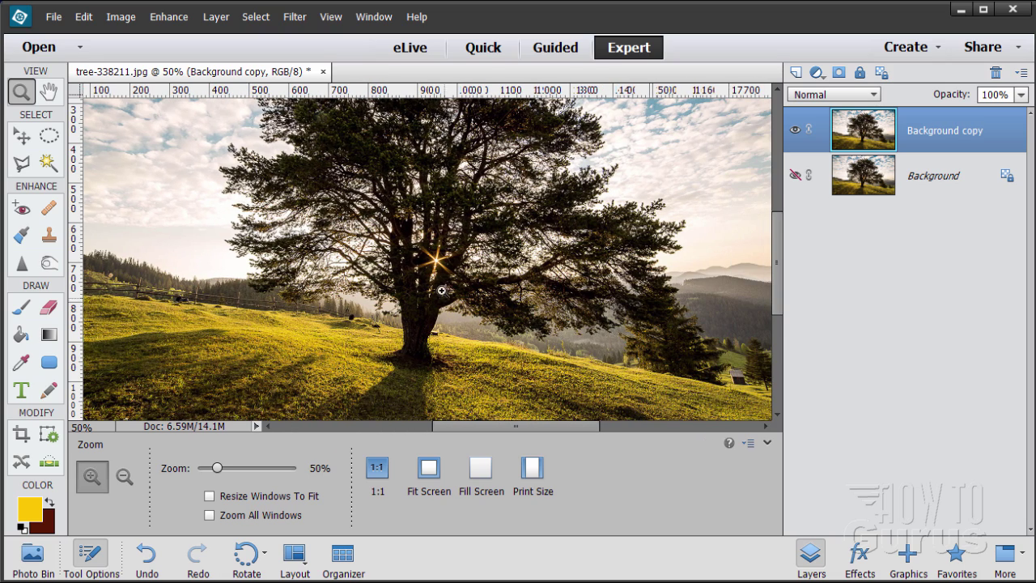
pyautogui.keyDown('alt'); pyautogui.click(359, 145); pyautogui.keyUp('alt')
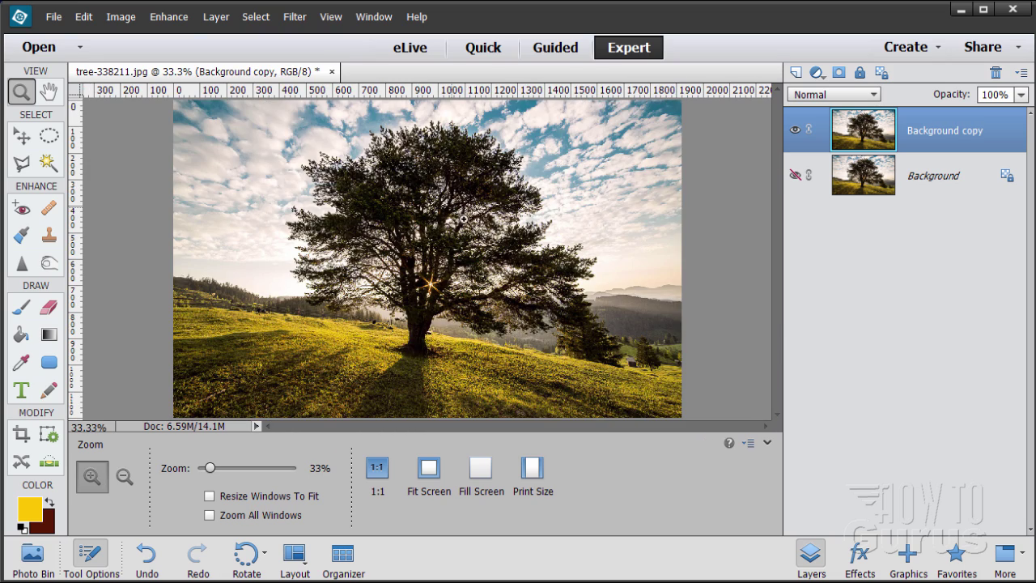
pyautogui.click(24, 136)
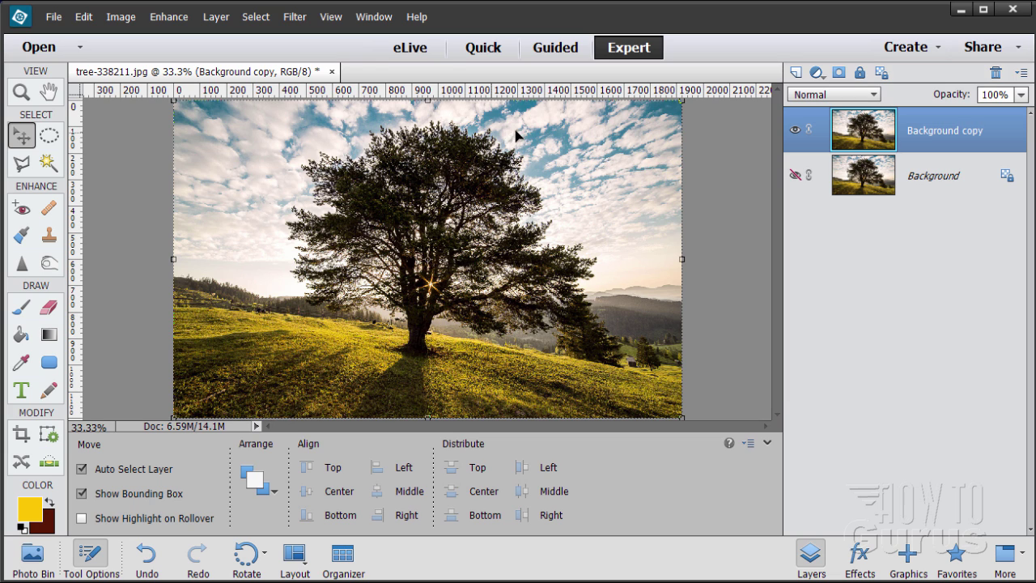
pyautogui.click(169, 17)
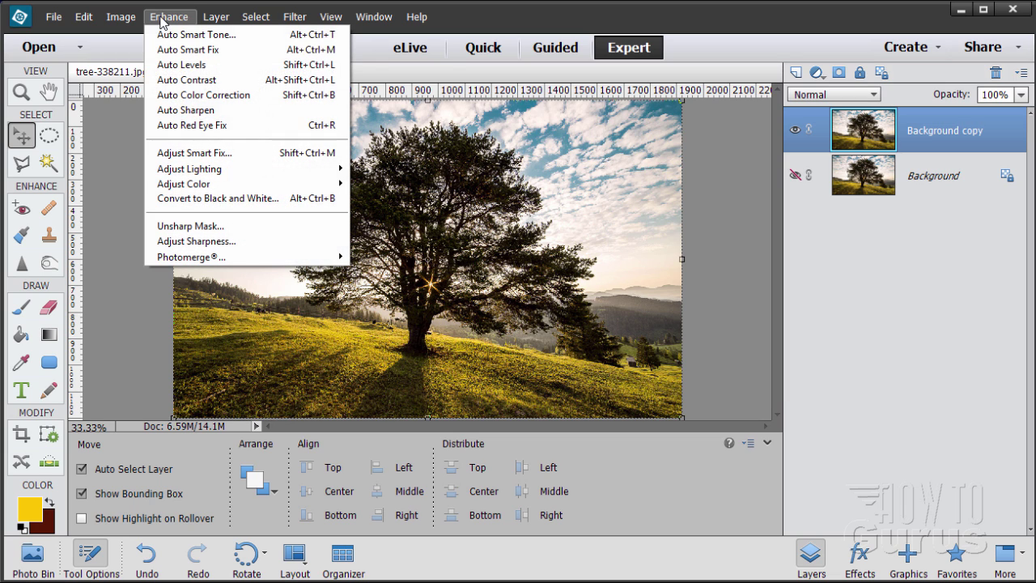
pyautogui.moveTo(212, 185)
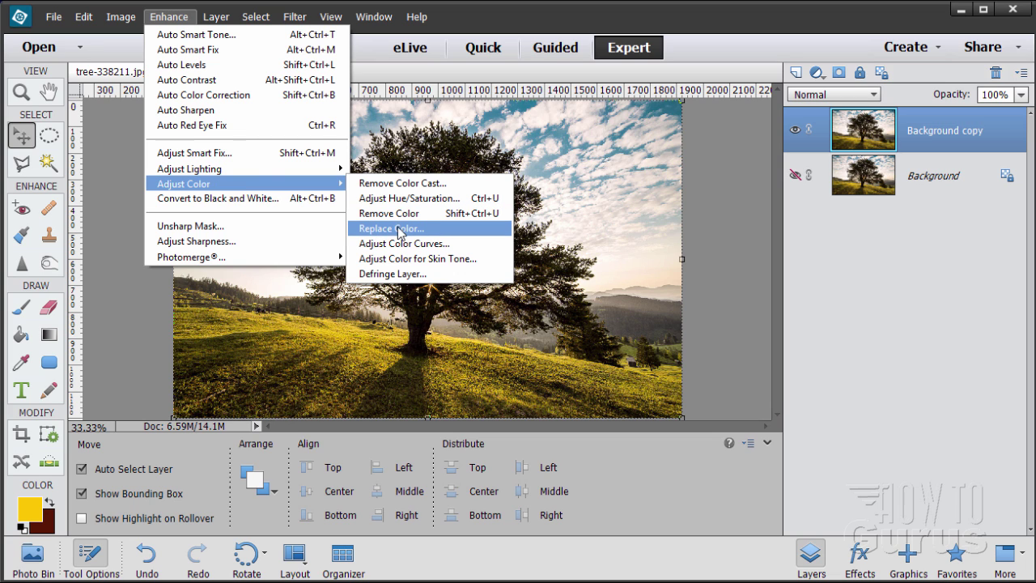
pyautogui.click(392, 229)
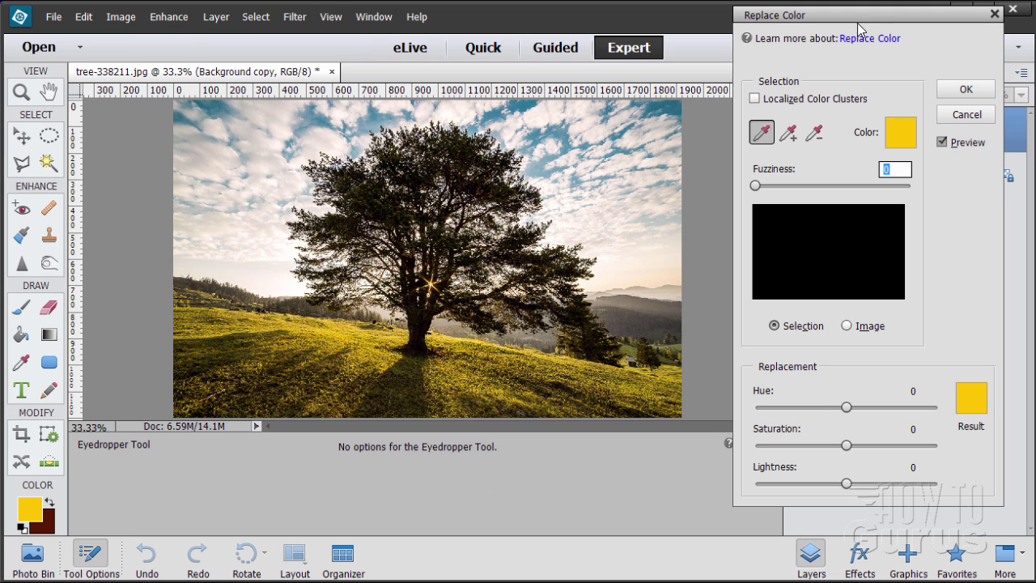
pyautogui.moveTo(850, 30); pyautogui.dragTo(821, 45)
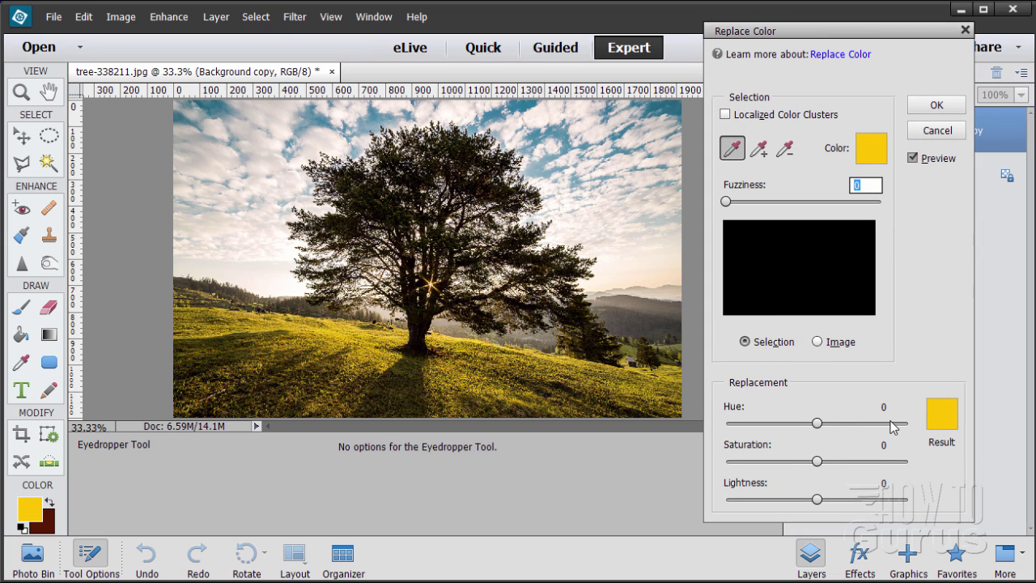
# Set the Replace Color result to the pale grey dbd2cb sampled from the clouds beside the tree.
pyautogui.click(943, 432)
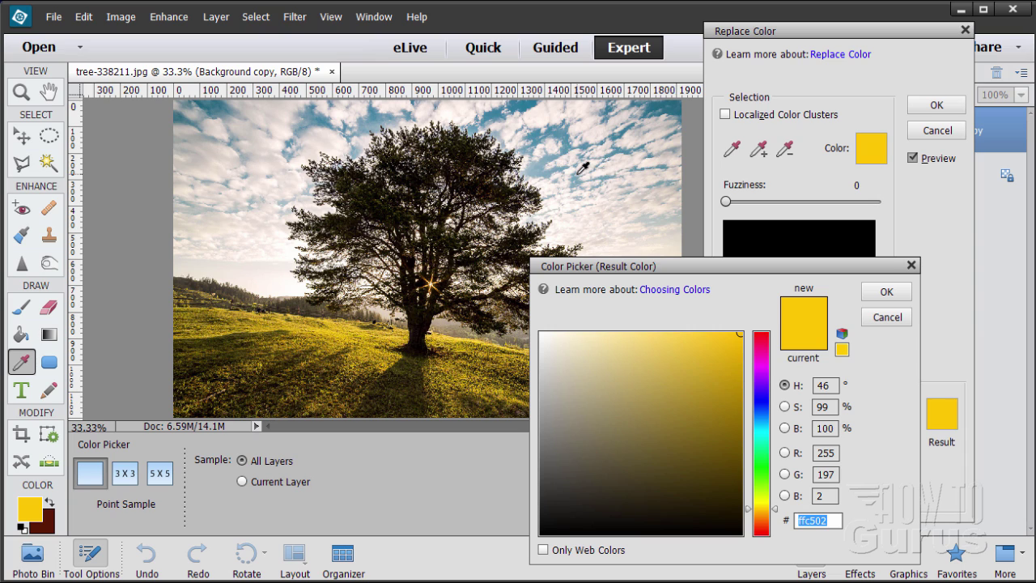
pyautogui.click(259, 144)
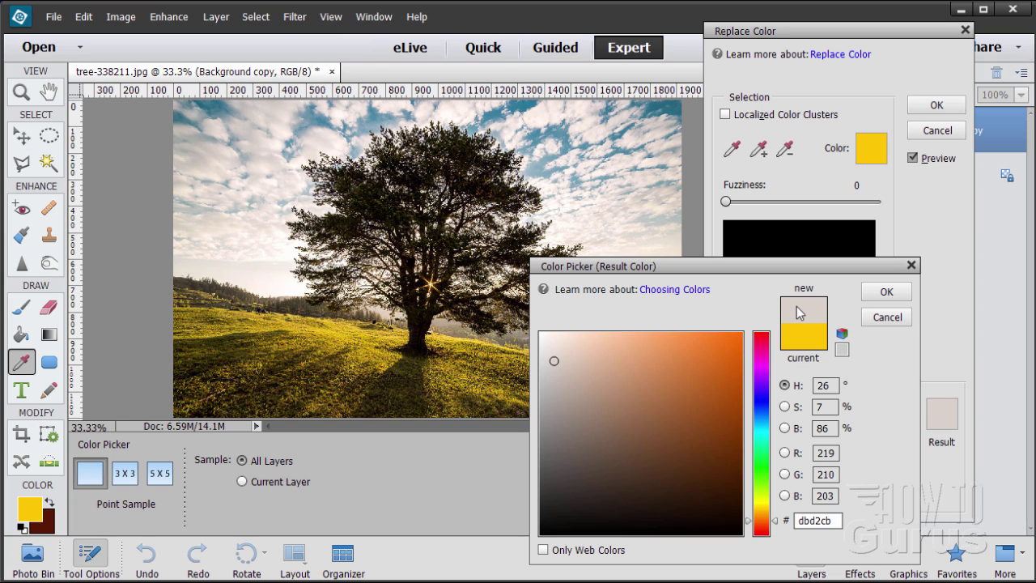
pyautogui.click(887, 292)
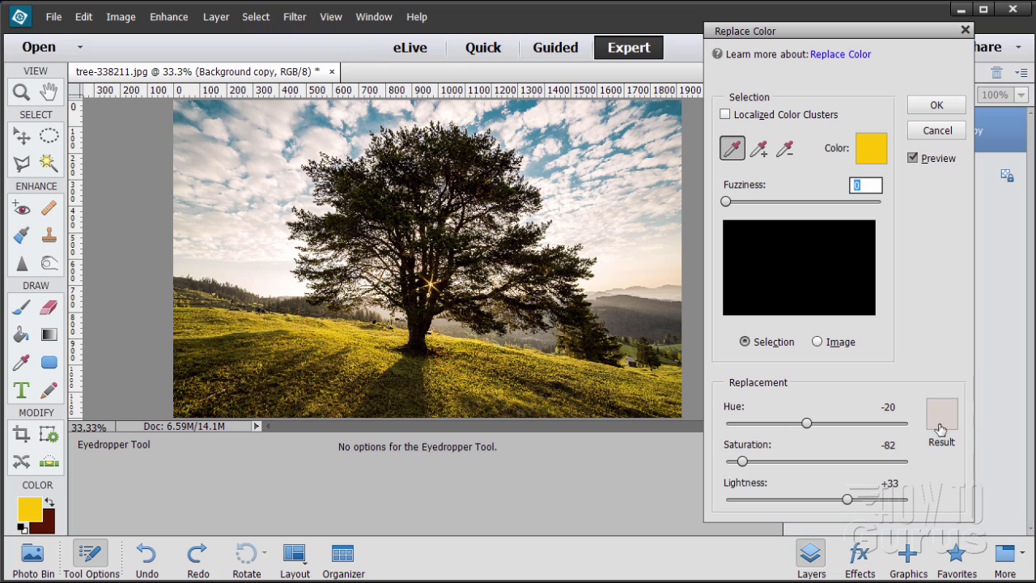
# Add the blue patches across the upper sky to the Replace Color selection by sampling their light and dark tones.
pyautogui.click(732, 148)
pyautogui.click(759, 148)
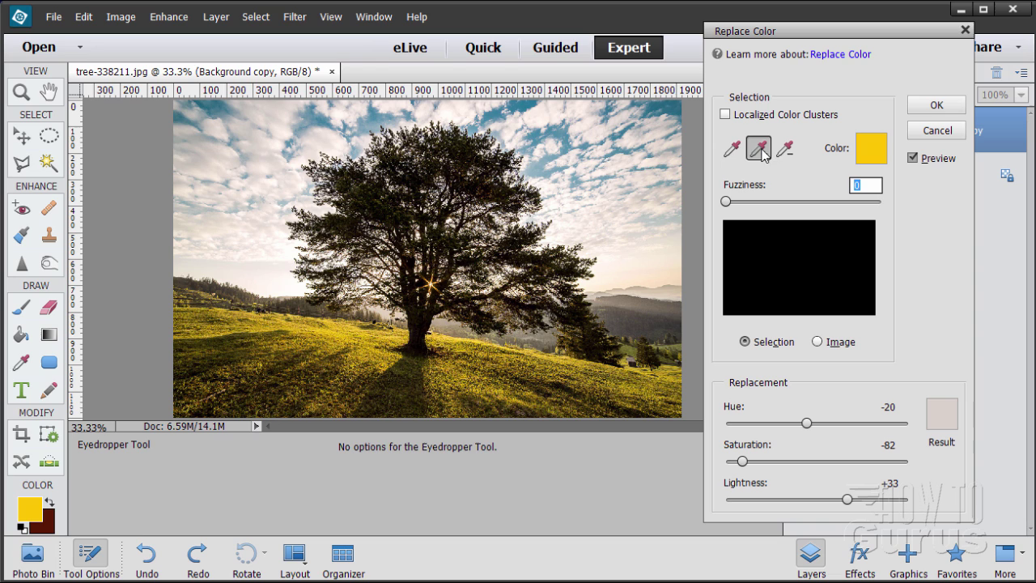
pyautogui.click(564, 126)
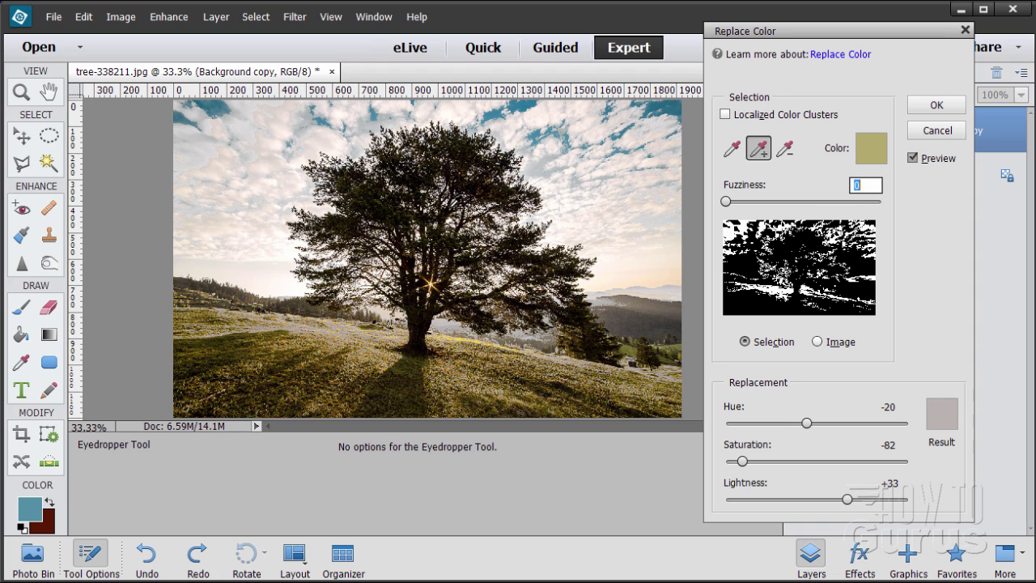
pyautogui.click(501, 109)
pyautogui.click(530, 103)
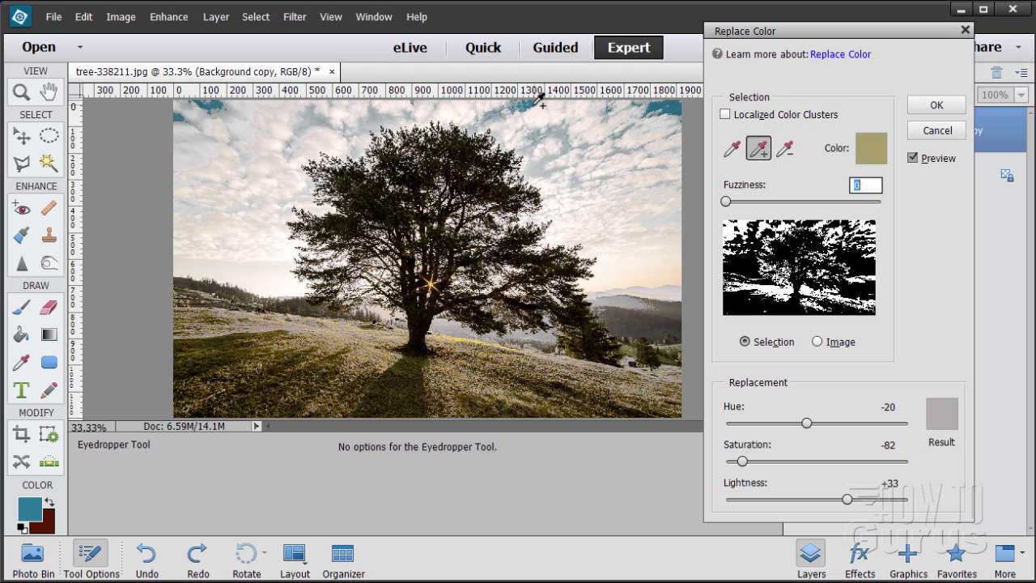
pyautogui.click(675, 105)
pyautogui.click(532, 105)
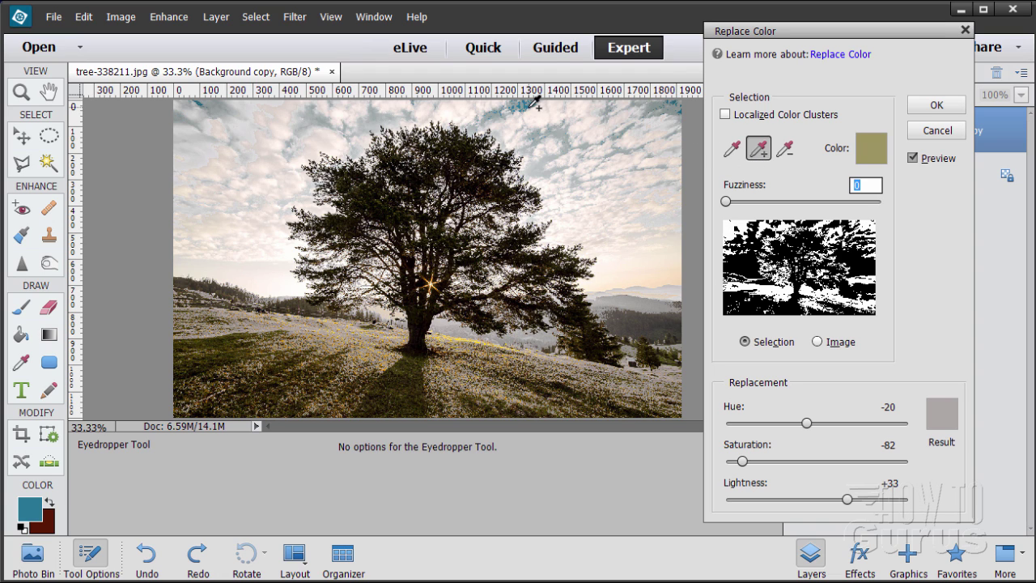
pyautogui.click(495, 118)
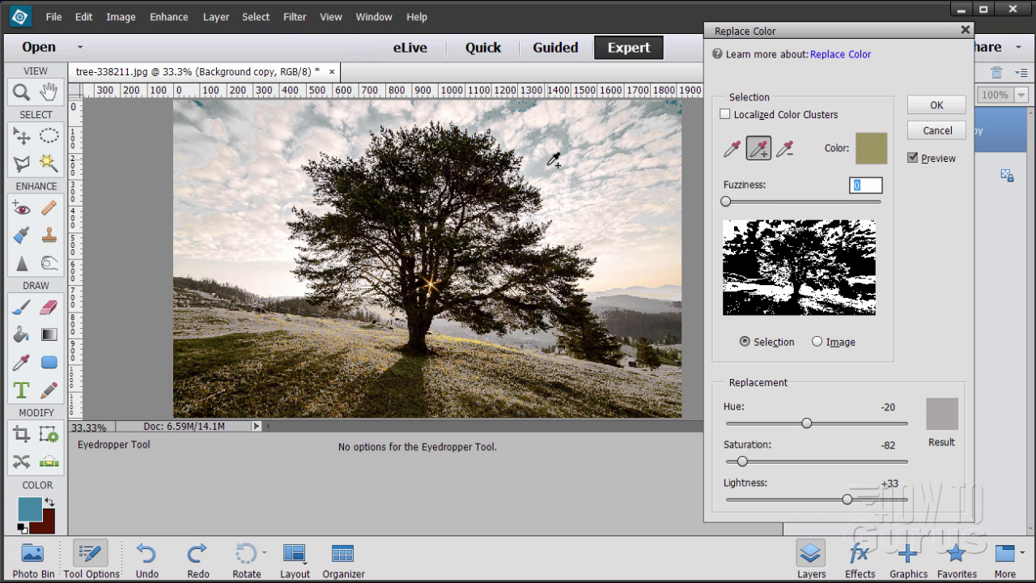
pyautogui.click(555, 133)
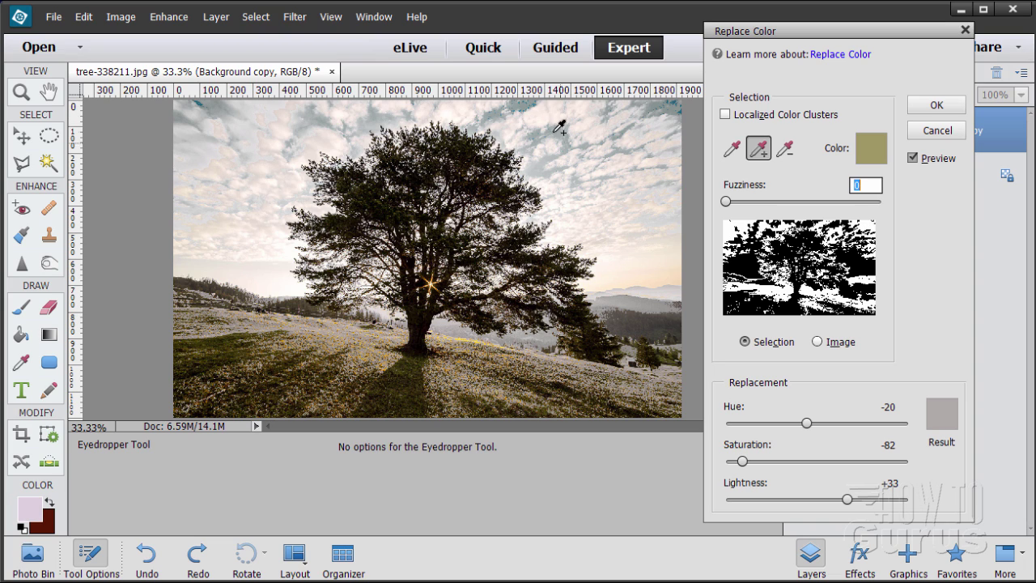
pyautogui.click(325, 126)
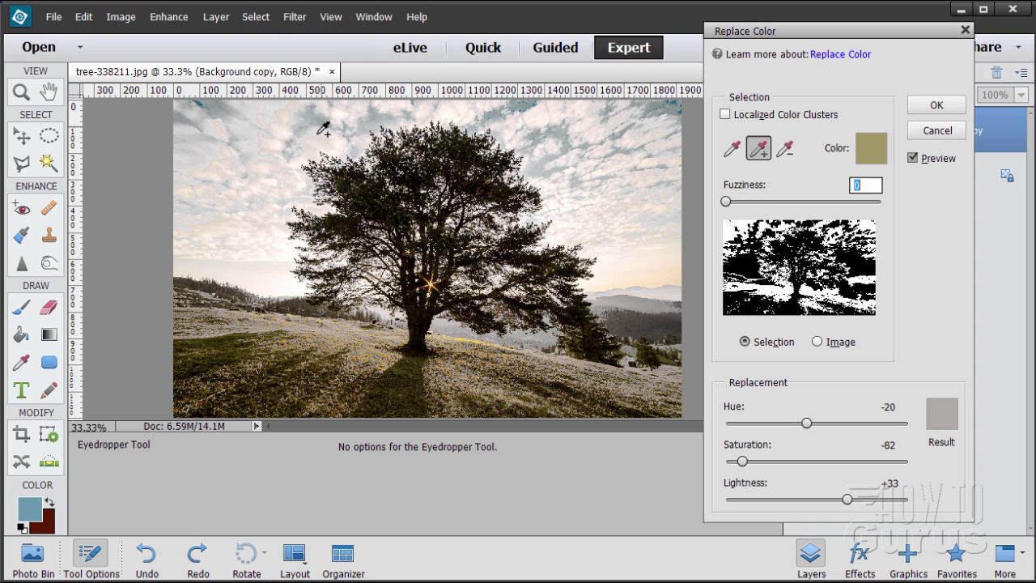
pyautogui.click(202, 101)
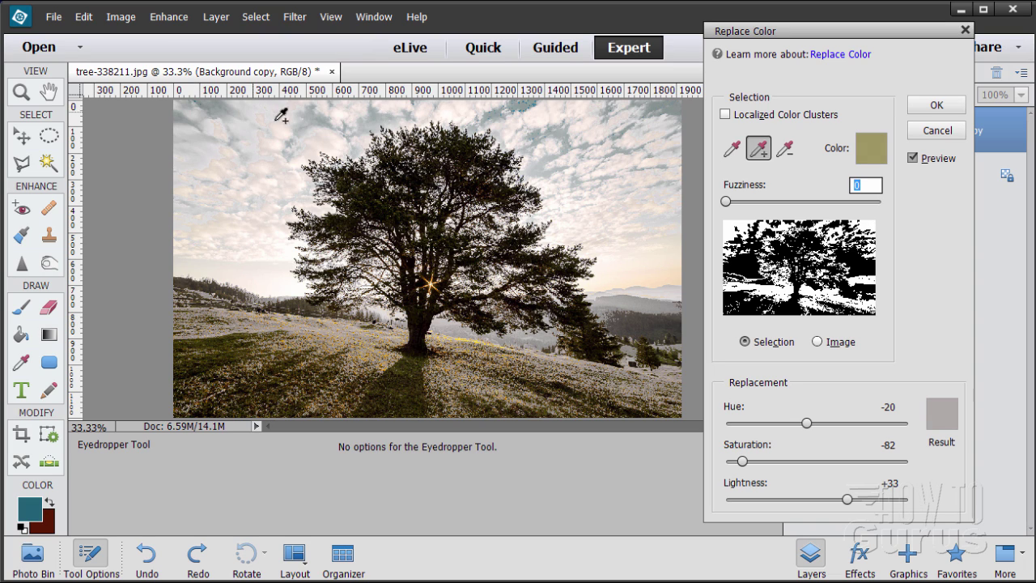
pyautogui.click(229, 110)
pyautogui.moveTo(233, 107); pyautogui.dragTo(204, 99)
pyautogui.moveTo(521, 105)
pyautogui.mouseDown()
pyautogui.moveTo(549, 105)
pyautogui.moveTo(536, 103)
pyautogui.moveTo(552, 95)
pyautogui.moveTo(525, 98)
pyautogui.mouseUp()
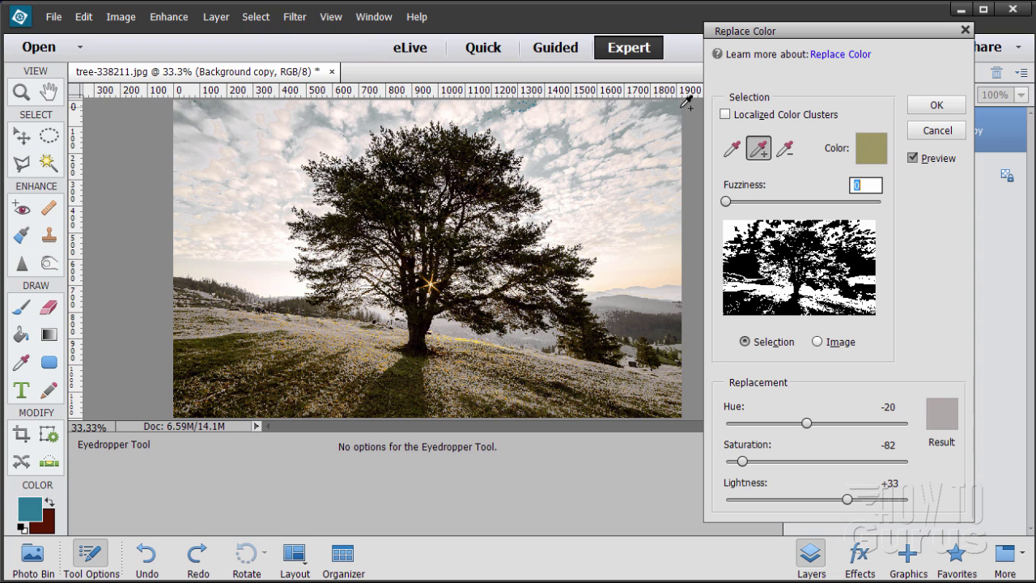
pyautogui.moveTo(671, 108); pyautogui.dragTo(673, 109)
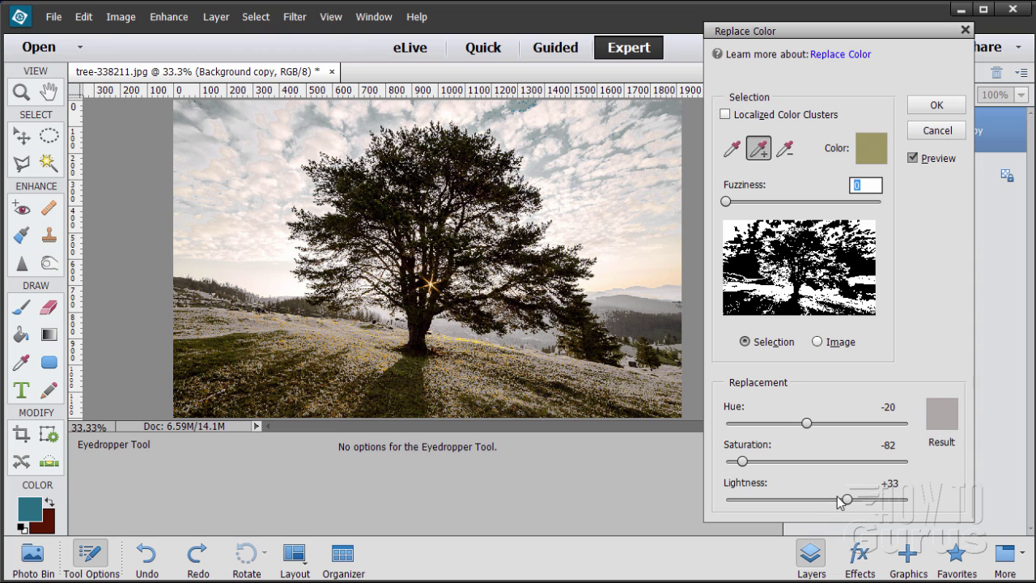
# Raise the replacement Lightness to +70 and add the remaining blue patches and the clouds to the color selection.
pyautogui.moveTo(848, 499); pyautogui.dragTo(881, 502)
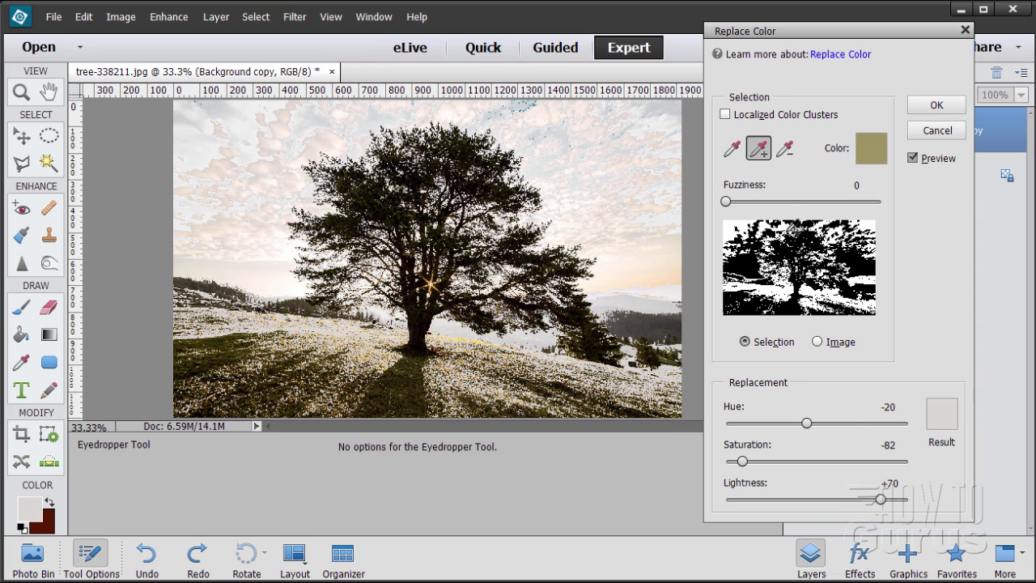
pyautogui.click(759, 154)
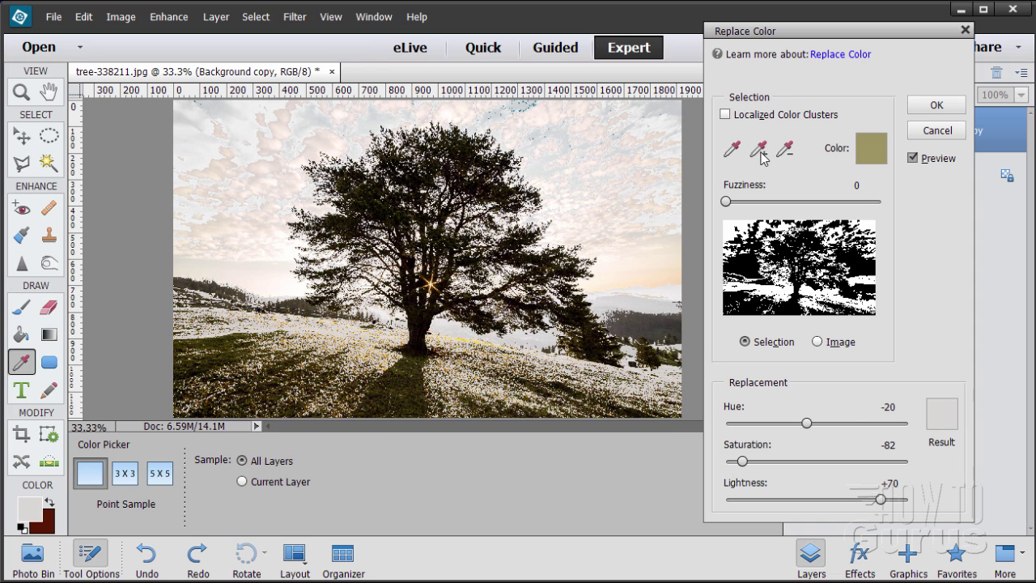
pyautogui.click(531, 103)
pyautogui.click(526, 105)
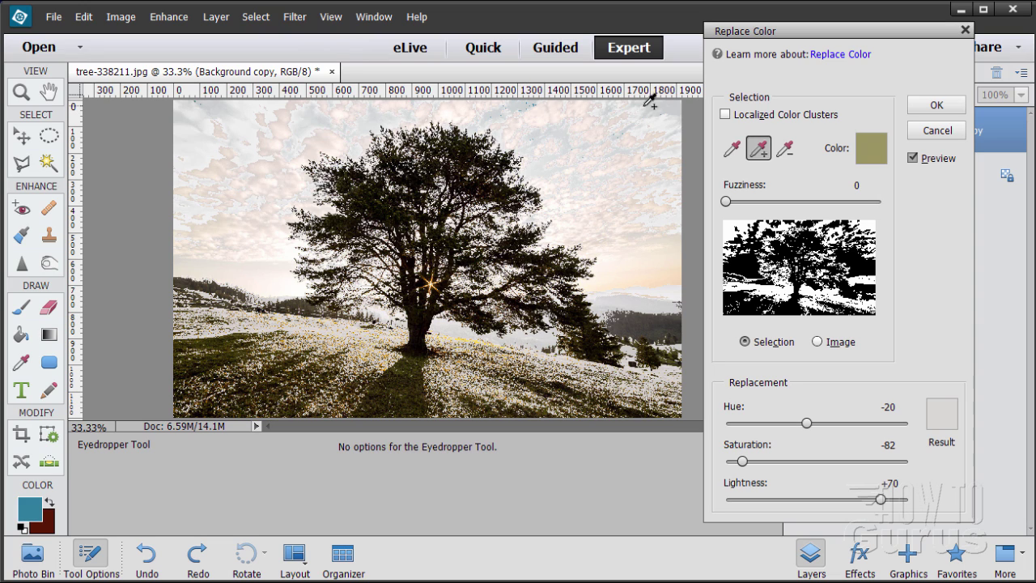
pyautogui.click(695, 108)
pyautogui.moveTo(678, 108); pyautogui.dragTo(291, 131)
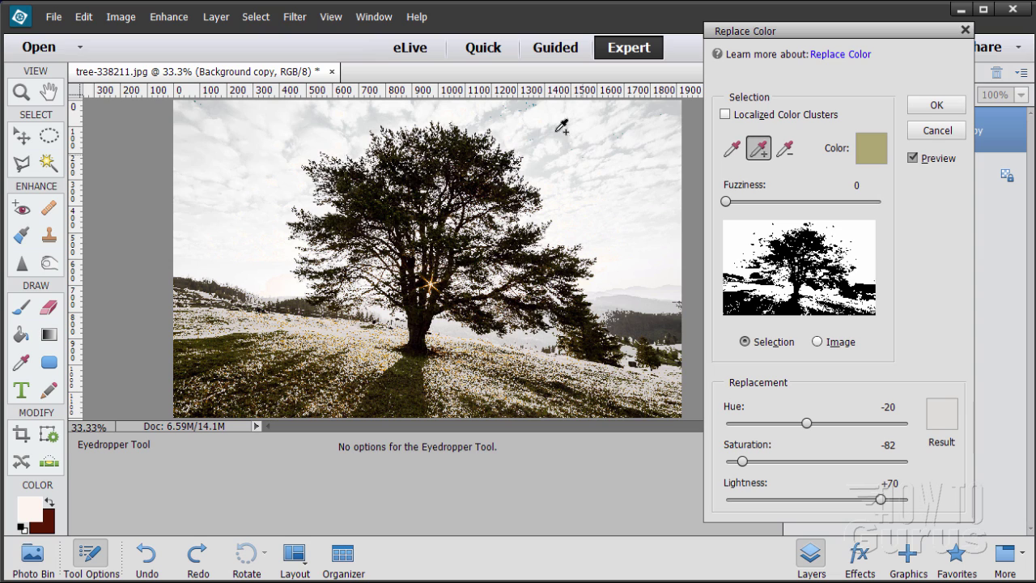
pyautogui.click(503, 109)
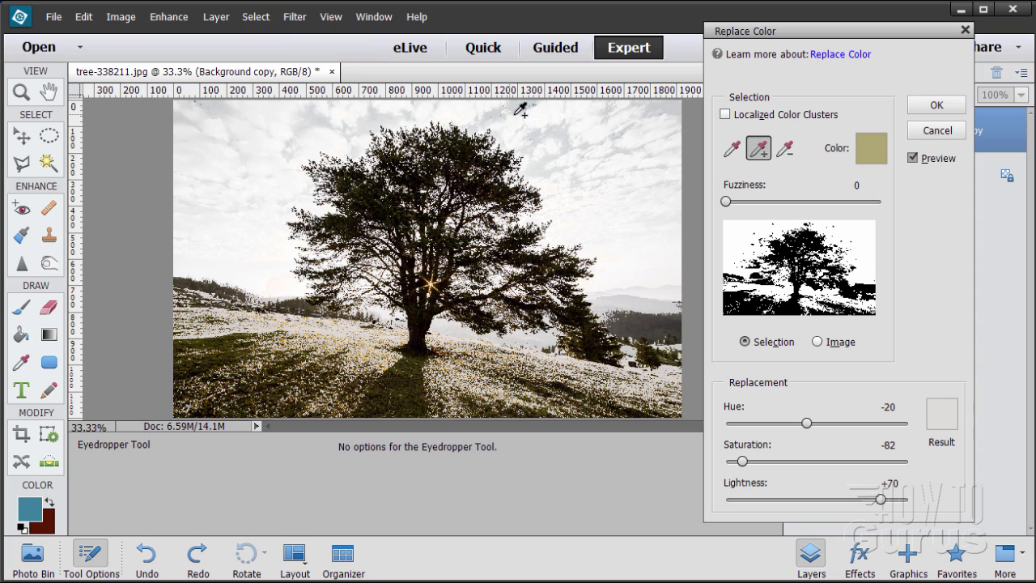
pyautogui.click(665, 115)
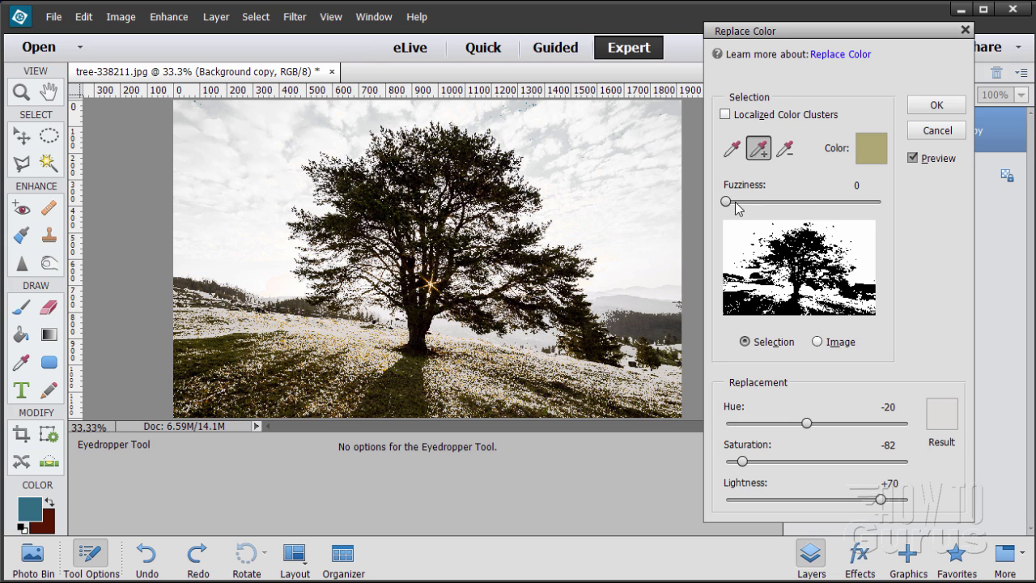
# Try a Fuzziness of 12 and return it to 0, then set Lightness to +92 and apply the color replacement.
pyautogui.moveTo(726, 201); pyautogui.dragTo(736, 205)
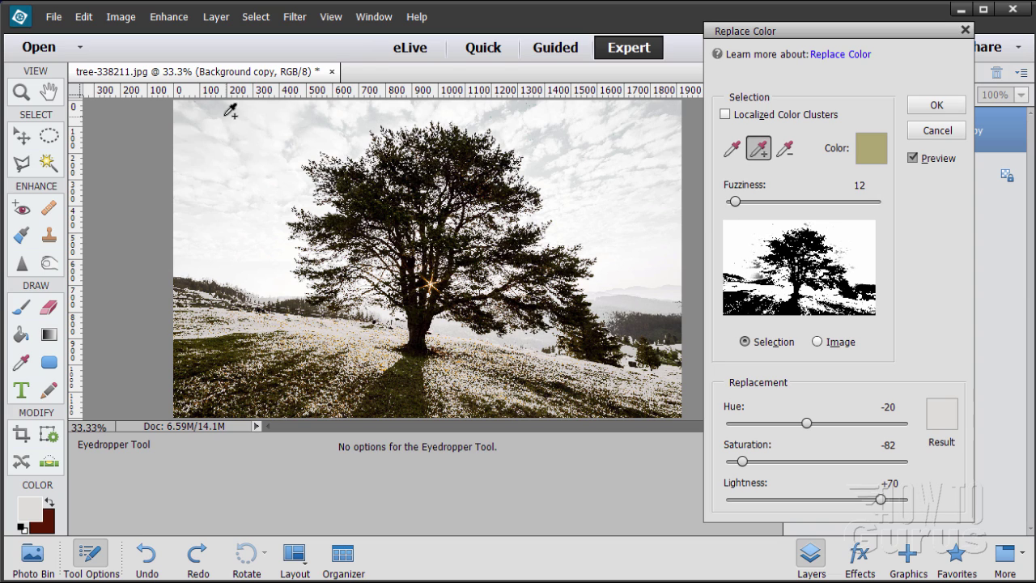
pyautogui.moveTo(737, 208)
pyautogui.mouseDown()
pyautogui.moveTo(712, 210)
pyautogui.moveTo(734, 206)
pyautogui.moveTo(722, 207)
pyautogui.mouseUp()
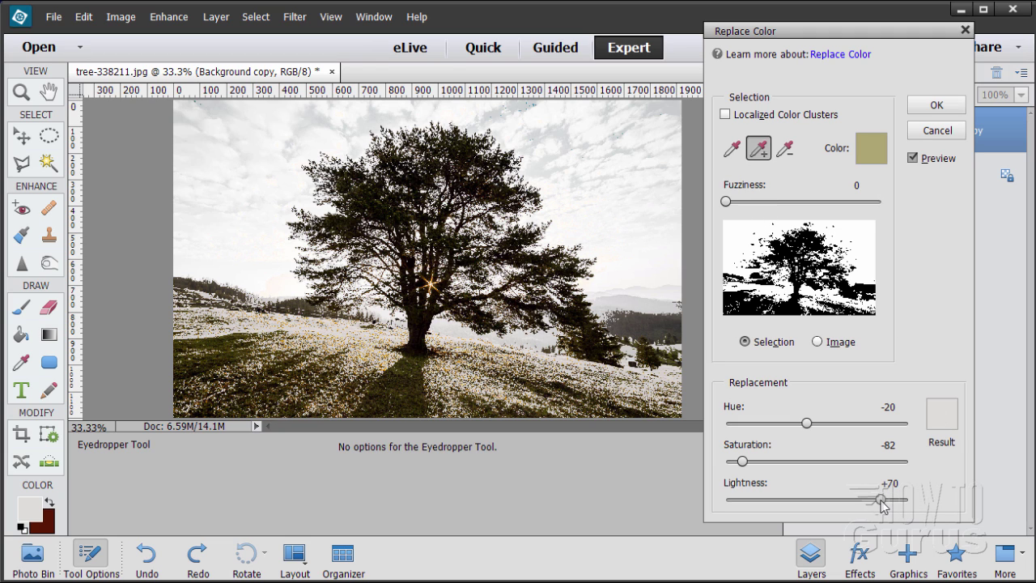
pyautogui.moveTo(881, 501); pyautogui.dragTo(897, 500)
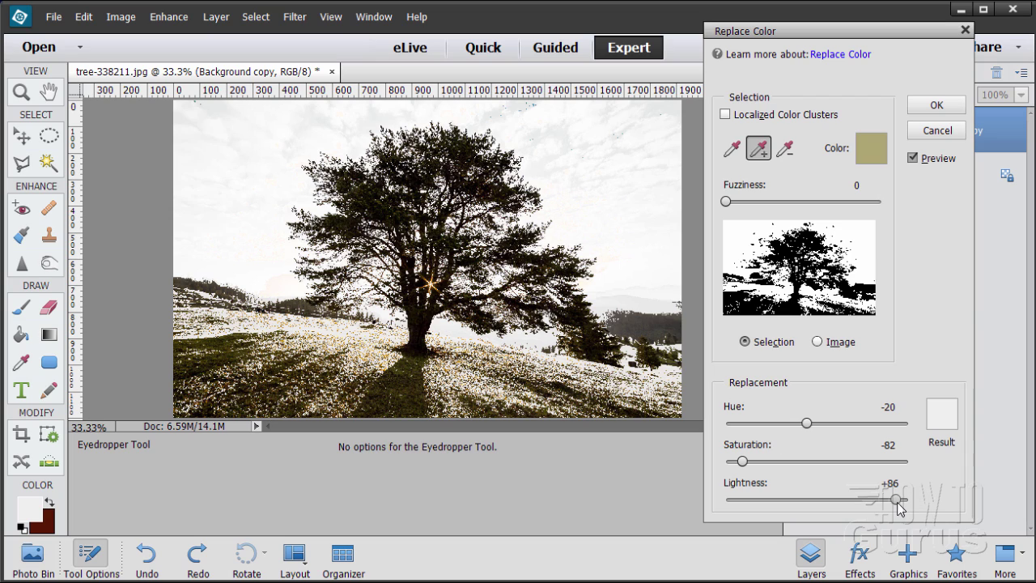
pyautogui.moveTo(897, 501)
pyautogui.mouseDown()
pyautogui.moveTo(842, 500)
pyautogui.moveTo(893, 496)
pyautogui.mouseUp()
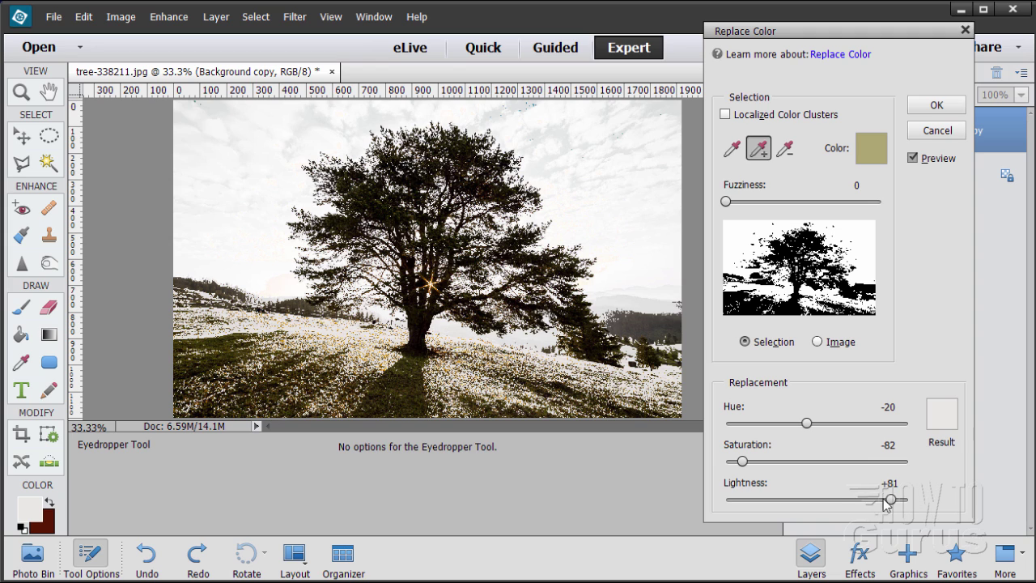
pyautogui.moveTo(890, 503); pyautogui.dragTo(900, 496)
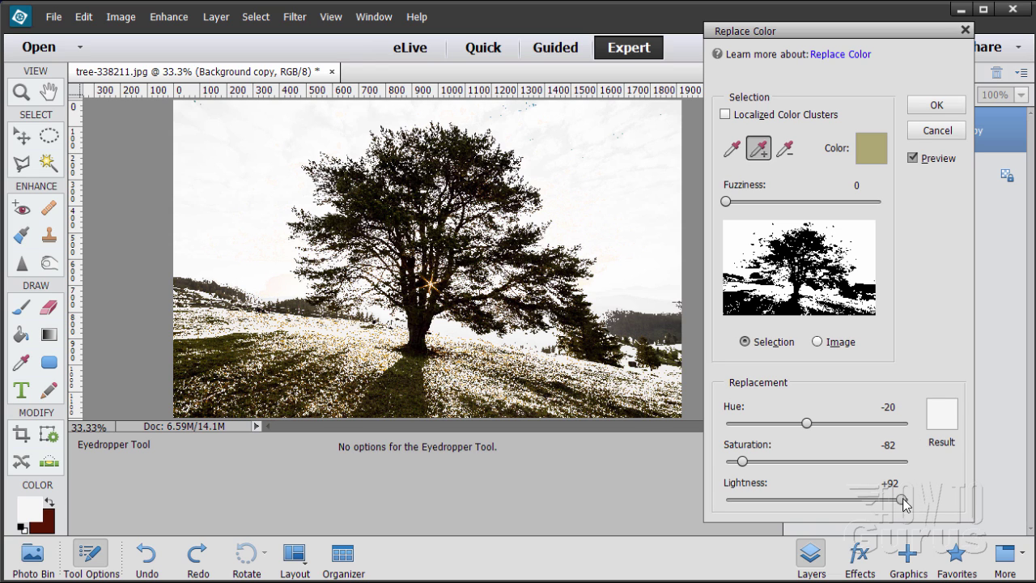
pyautogui.click(932, 105)
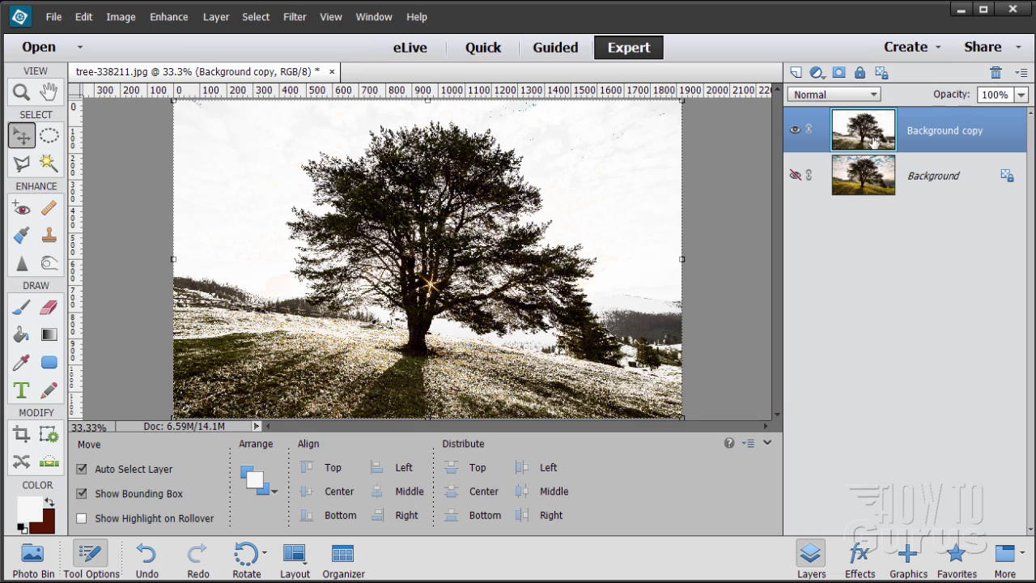
# Duplicate the Background copy layer and hide the original Background copy.
pyautogui.moveTo(861, 137); pyautogui.dragTo(796, 72)
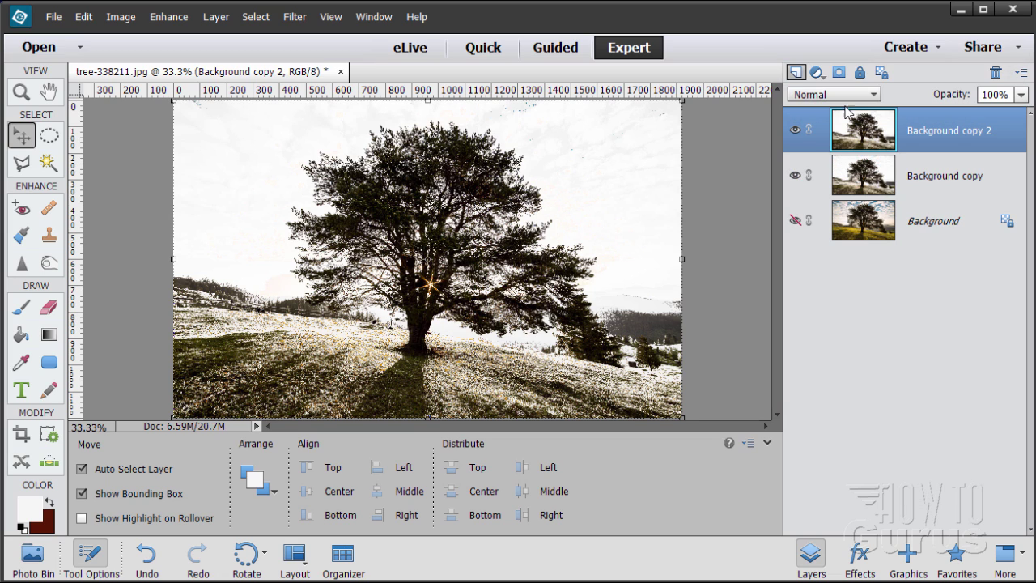
pyautogui.click(795, 176)
# Apply a Threshold adjustment to the Background copy 2 layer at level 149, after trying 154 and 247.
pyautogui.click(288, 18)
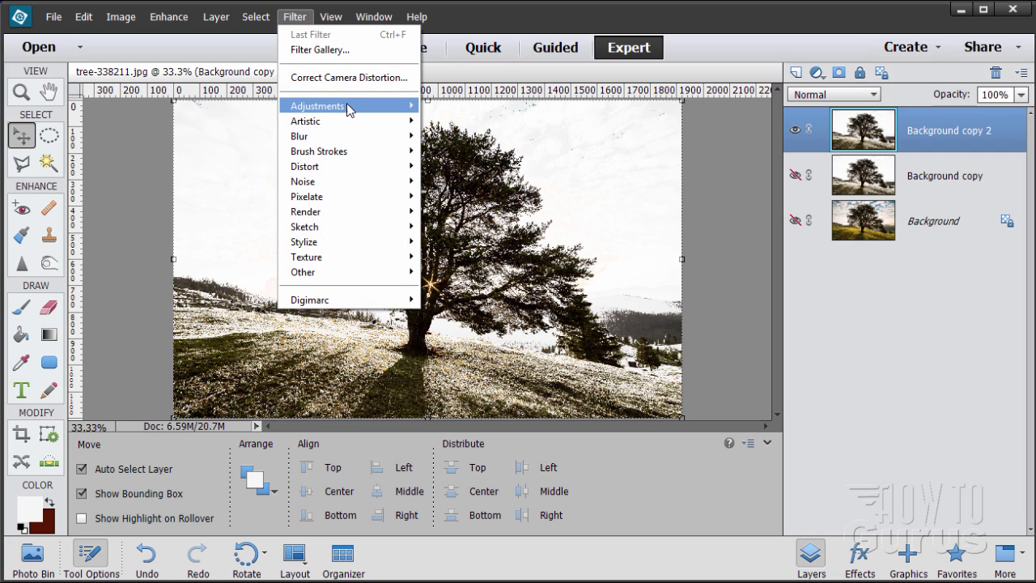
pyautogui.moveTo(351, 110)
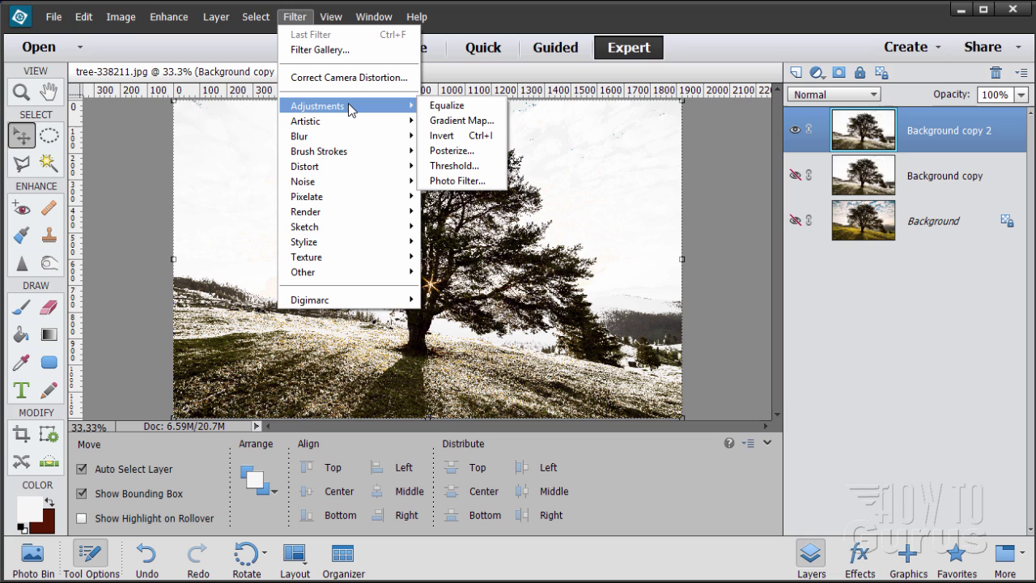
pyautogui.click(448, 167)
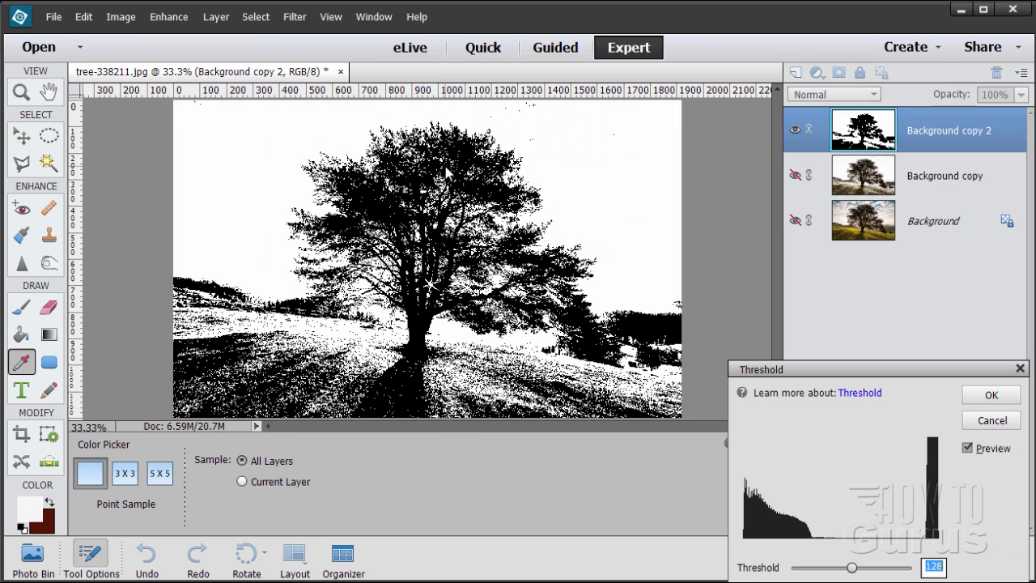
pyautogui.moveTo(782, 366); pyautogui.dragTo(713, 320)
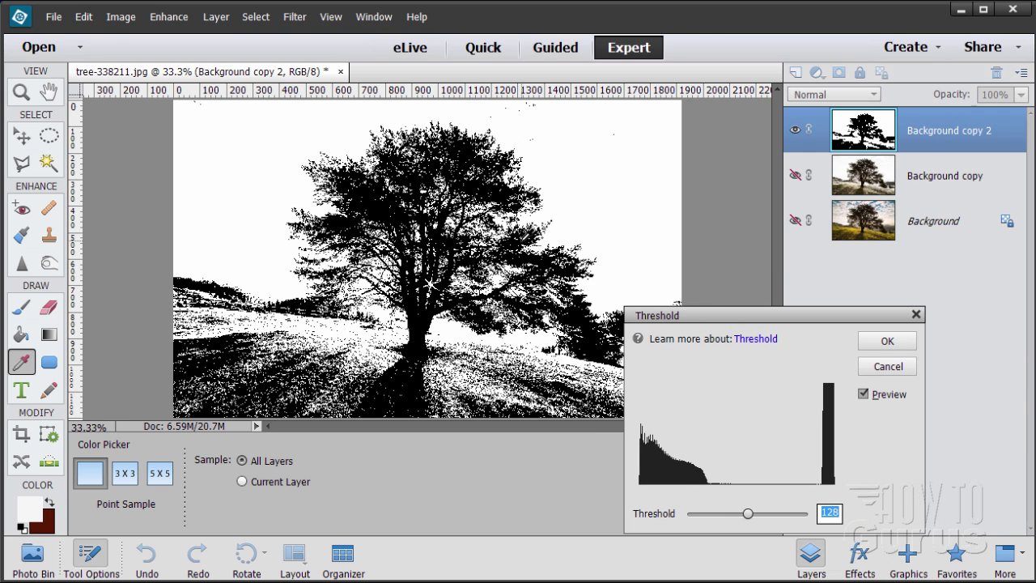
pyautogui.moveTo(748, 514)
pyautogui.mouseDown()
pyautogui.moveTo(738, 514)
pyautogui.moveTo(802, 522)
pyautogui.moveTo(752, 522)
pyautogui.moveTo(752, 513)
pyautogui.moveTo(762, 520)
pyautogui.mouseUp()
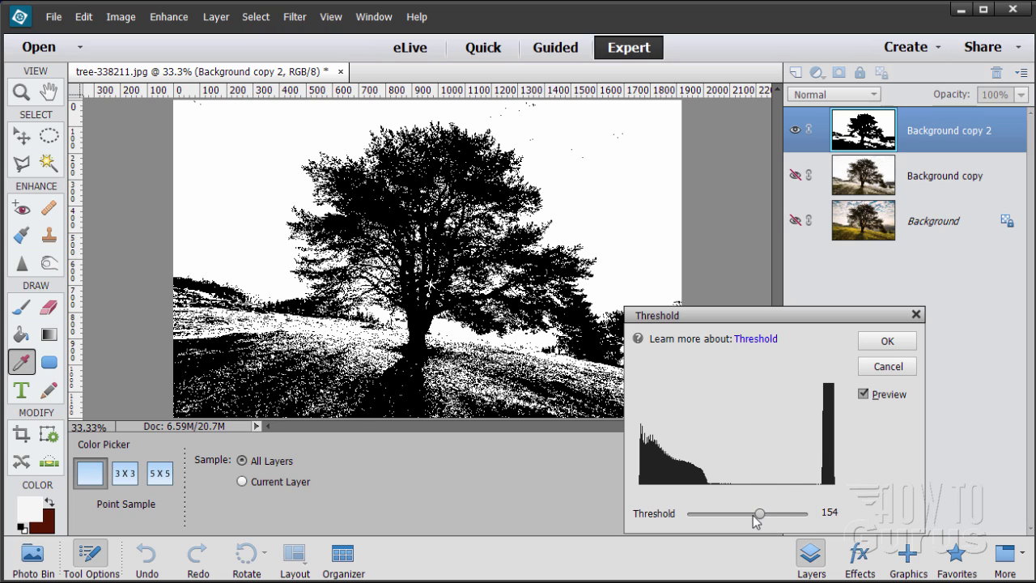
pyautogui.moveTo(760, 513); pyautogui.dragTo(805, 515)
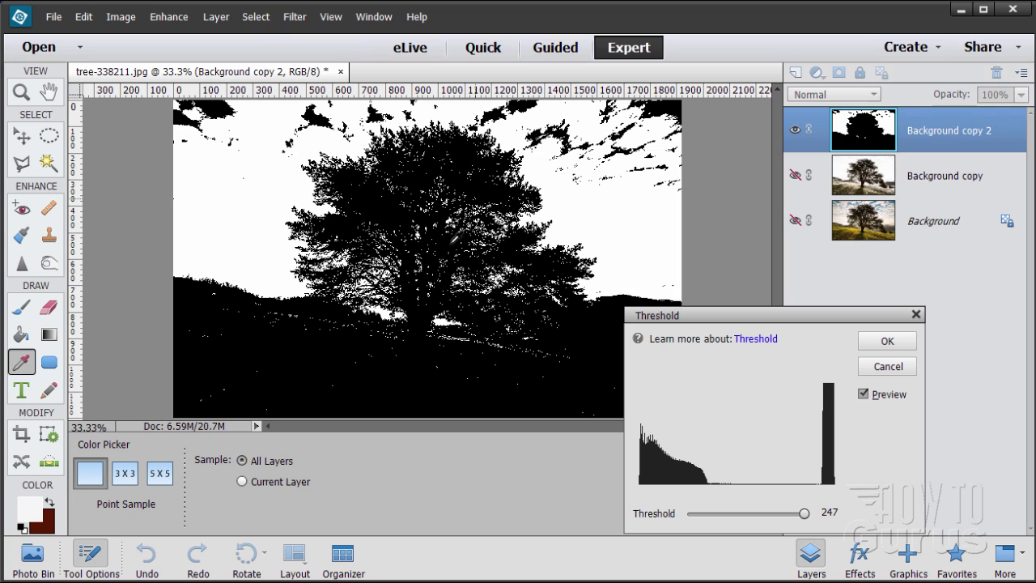
pyautogui.moveTo(805, 514); pyautogui.dragTo(759, 515)
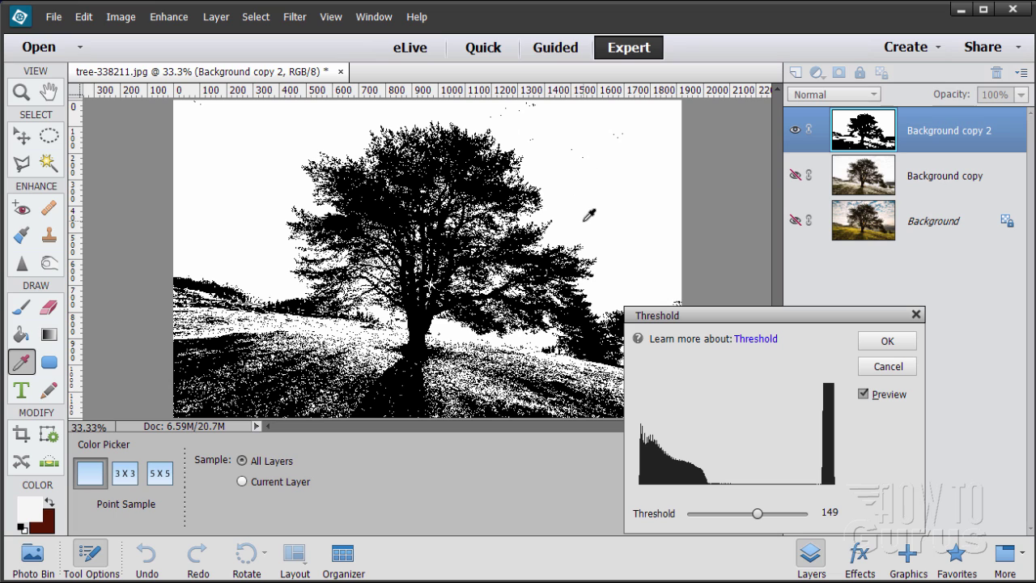
pyautogui.click(888, 340)
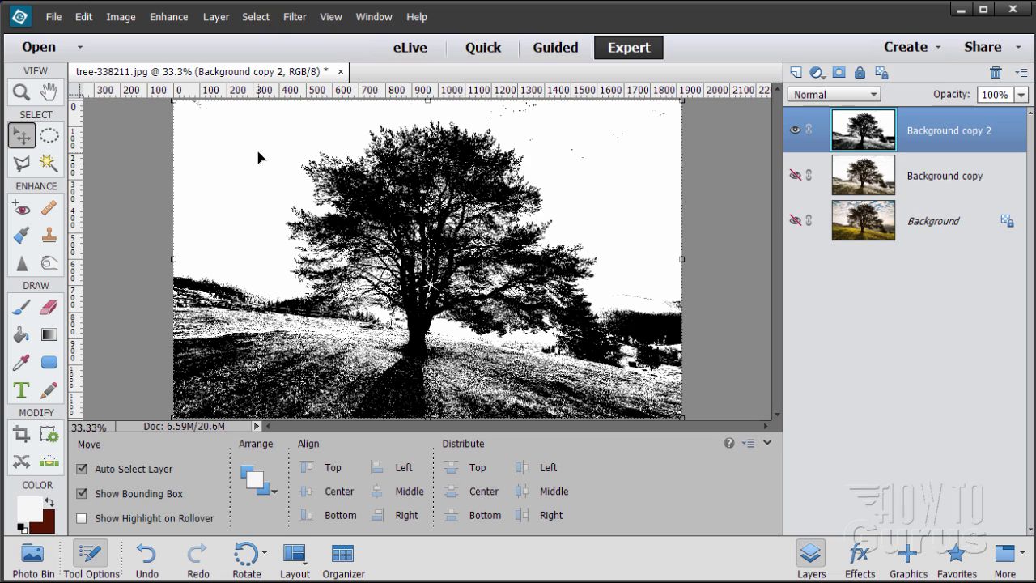
# Duplicate the original Background layer, hide the original, and move the duplicate directly beneath Background copy 2.
pyautogui.click(795, 220)
pyautogui.click(862, 234)
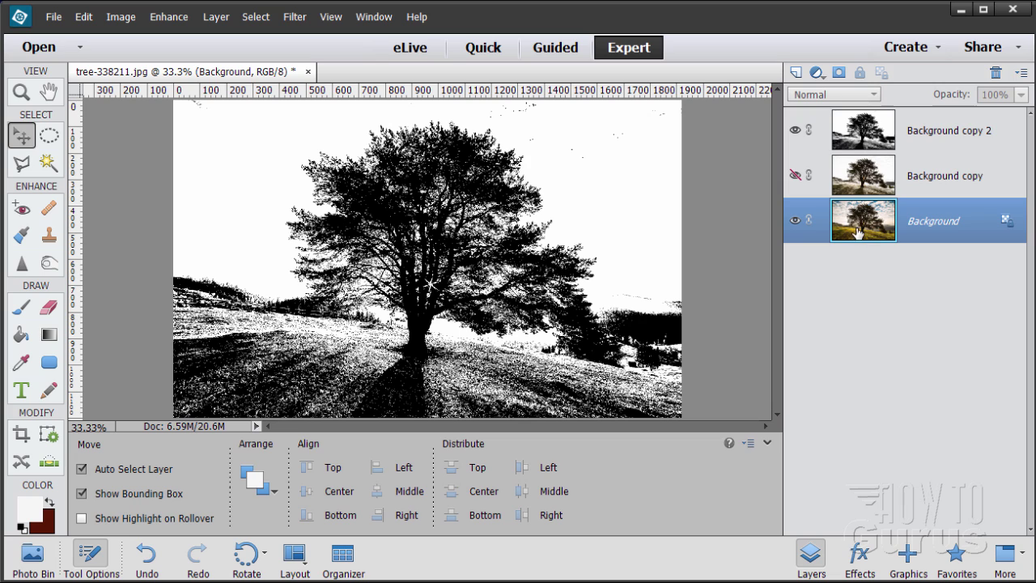
pyautogui.moveTo(859, 233); pyautogui.dragTo(796, 73)
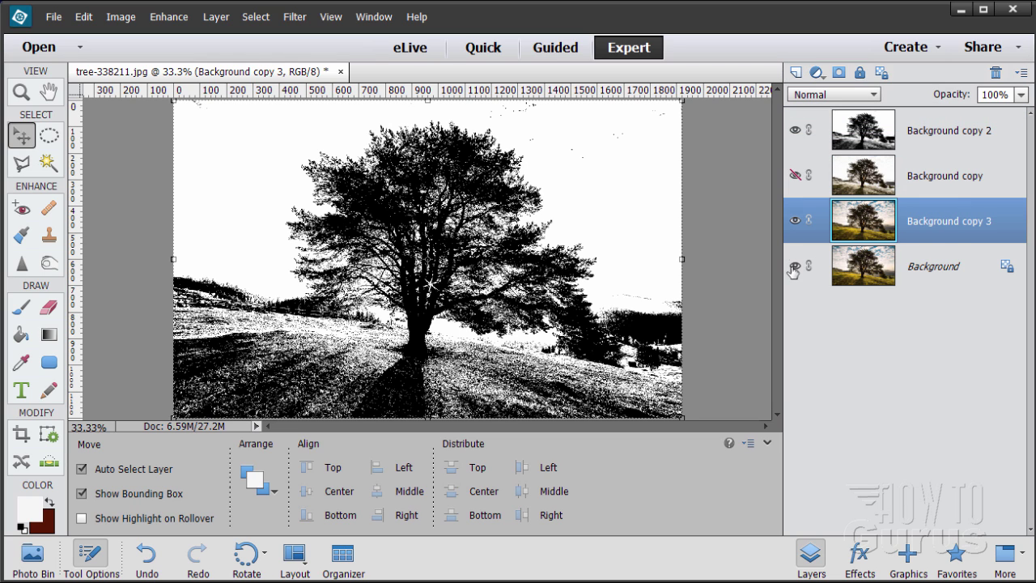
pyautogui.moveTo(882, 228); pyautogui.dragTo(881, 174)
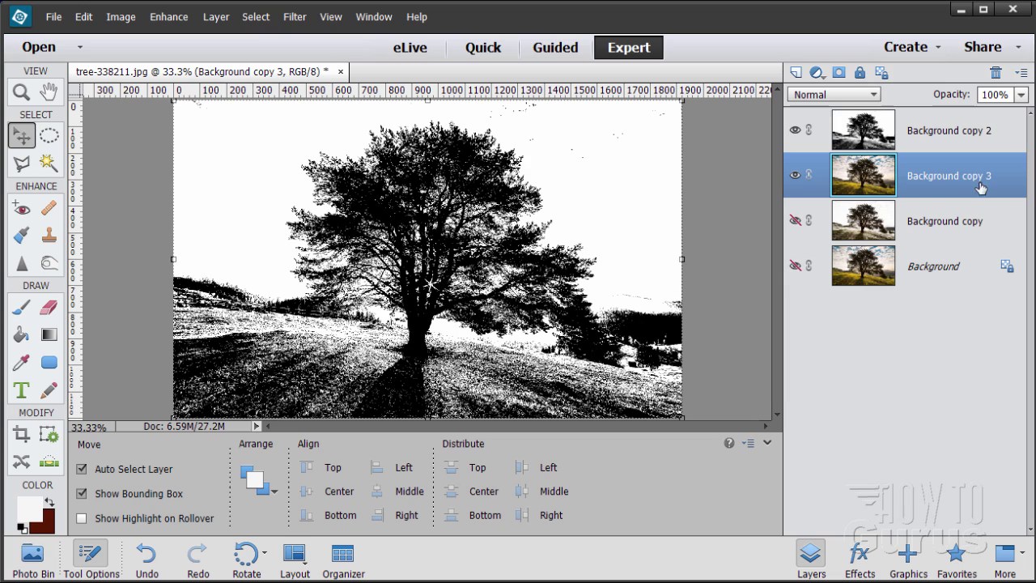
# Rename the Background copy layer as Replace Color and the Background copy 2 layer as Threshold.
pyautogui.doubleClick(934, 225)
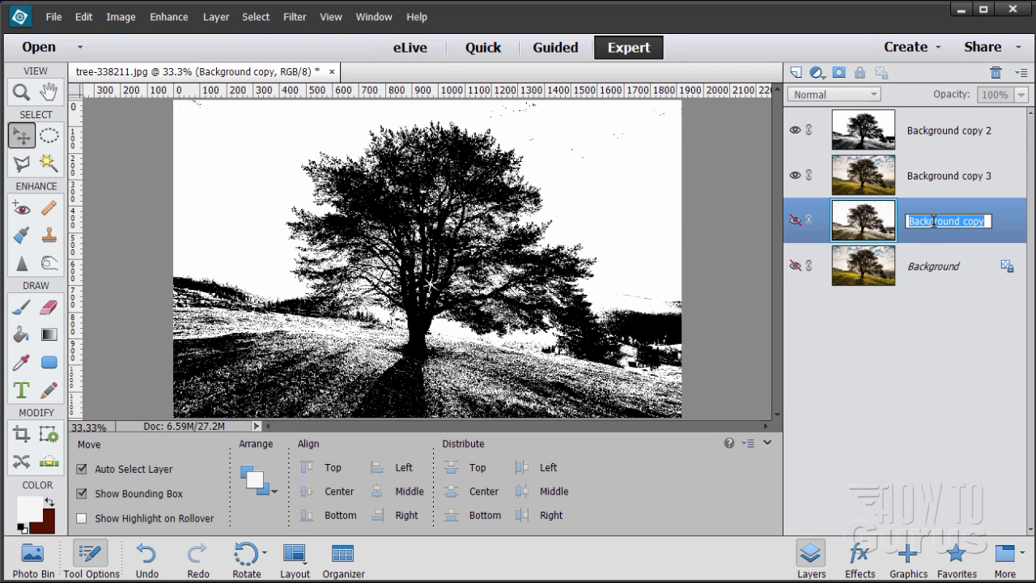
pyautogui.write('Replace Color')
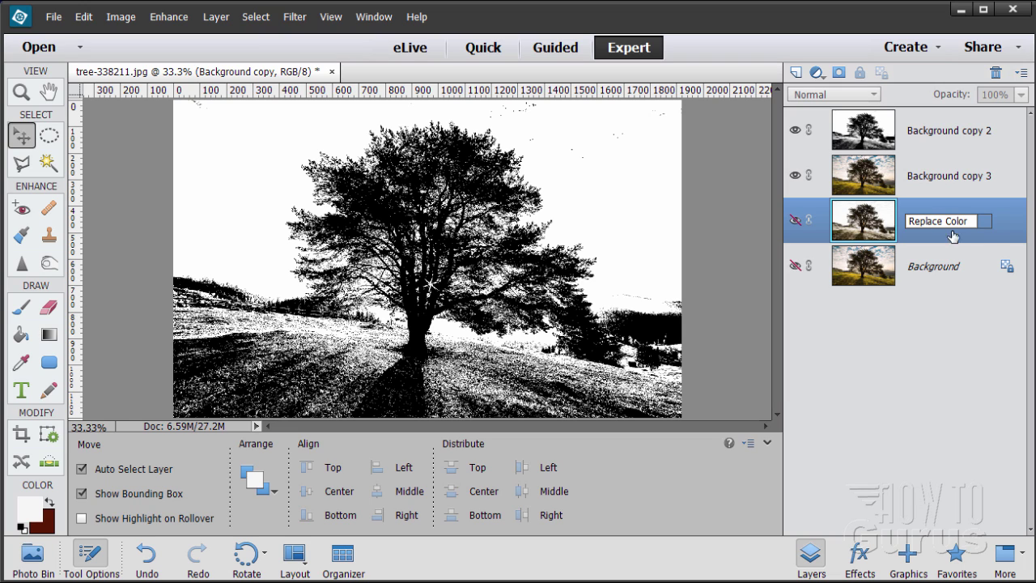
pyautogui.click(934, 135)
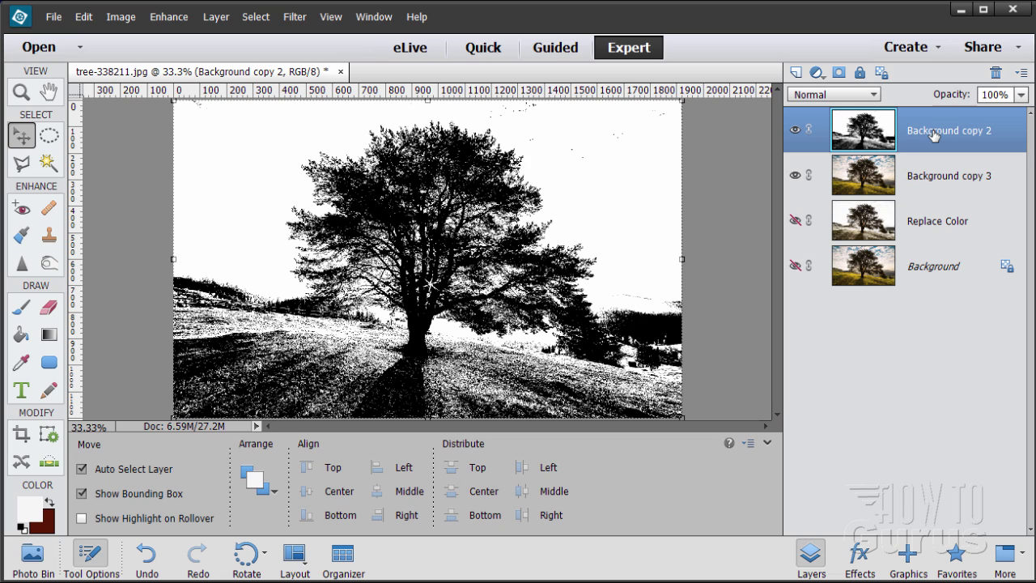
pyautogui.doubleClick(934, 133)
pyautogui.press('h')
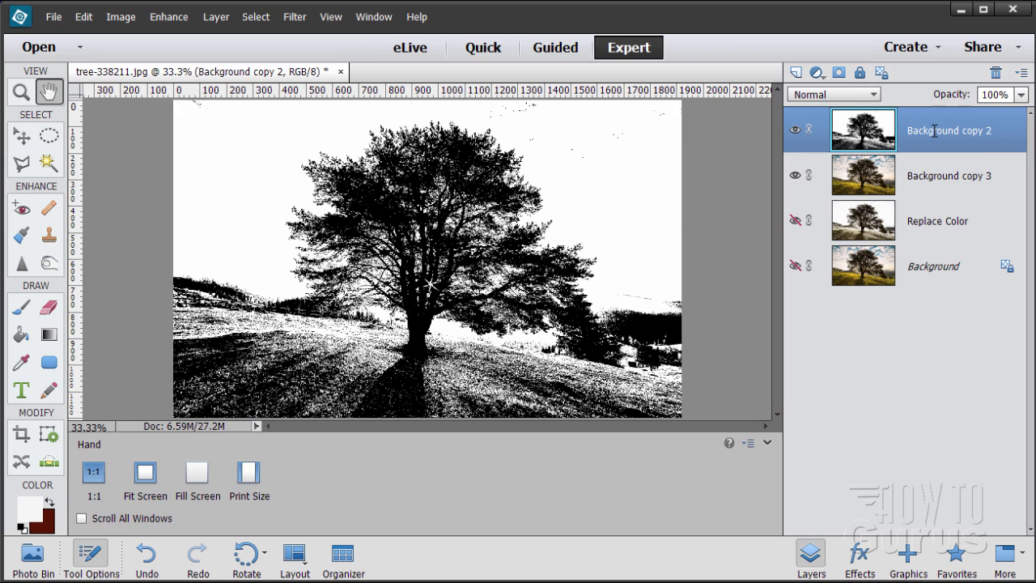
pyautogui.press('w')
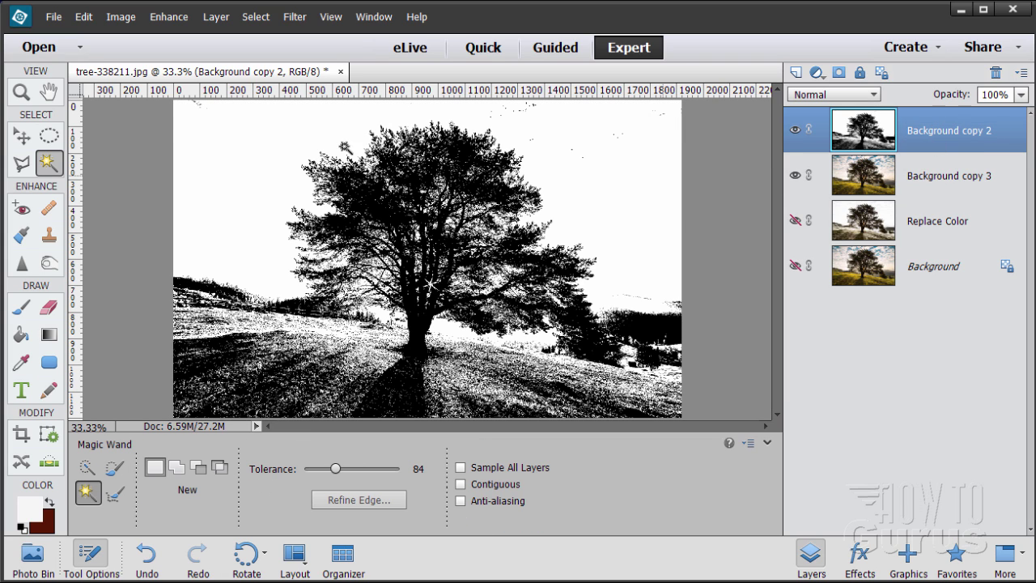
pyautogui.press('v')
pyautogui.doubleClick(927, 131)
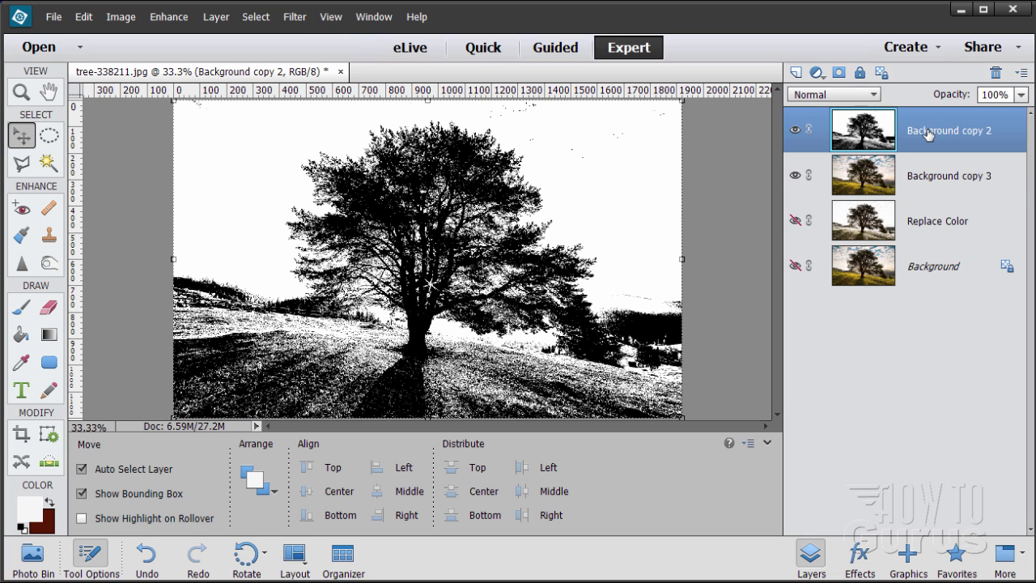
pyautogui.write('Threshold')
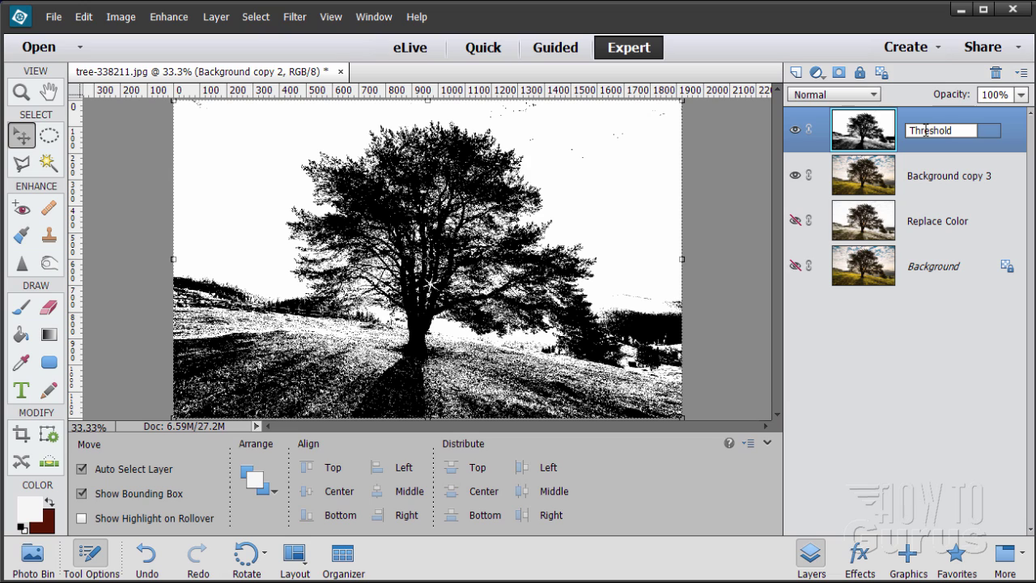
pyautogui.press('Return')
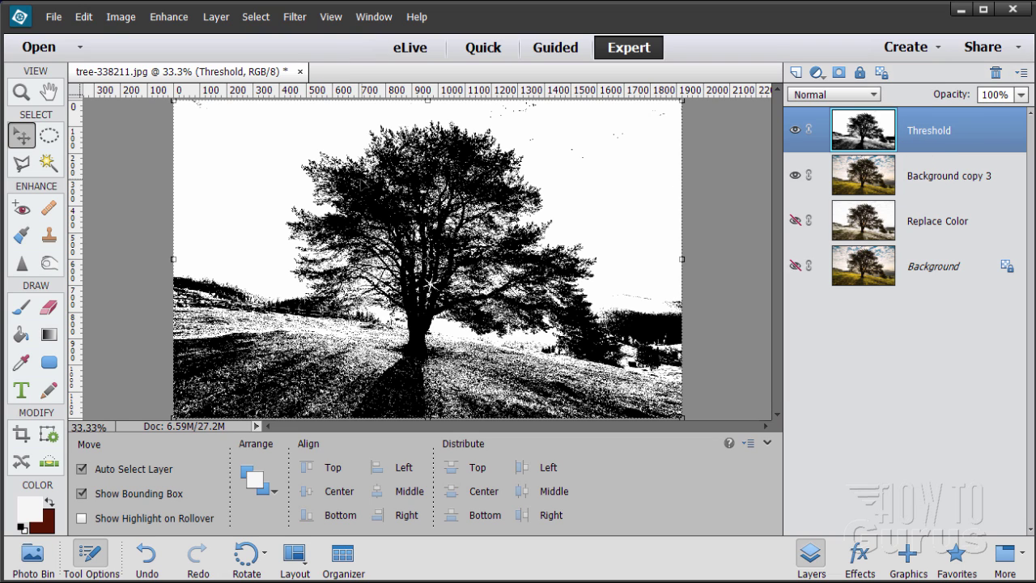
# Select the black areas of the Threshold layer with the Magic Wand and turn the selection into a layer mask on Background copy 3.
pyautogui.click(49, 163)
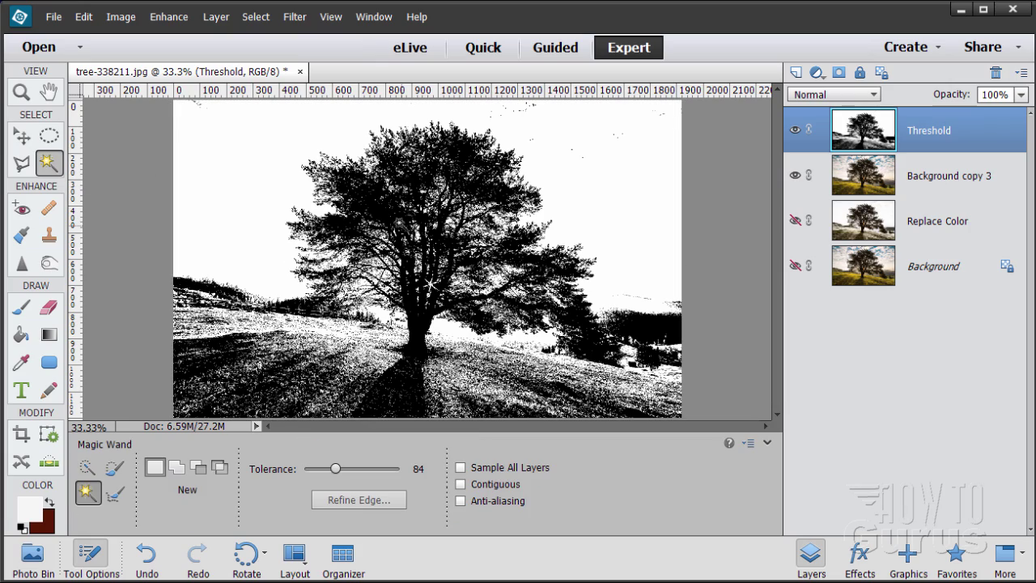
pyautogui.click(430, 285)
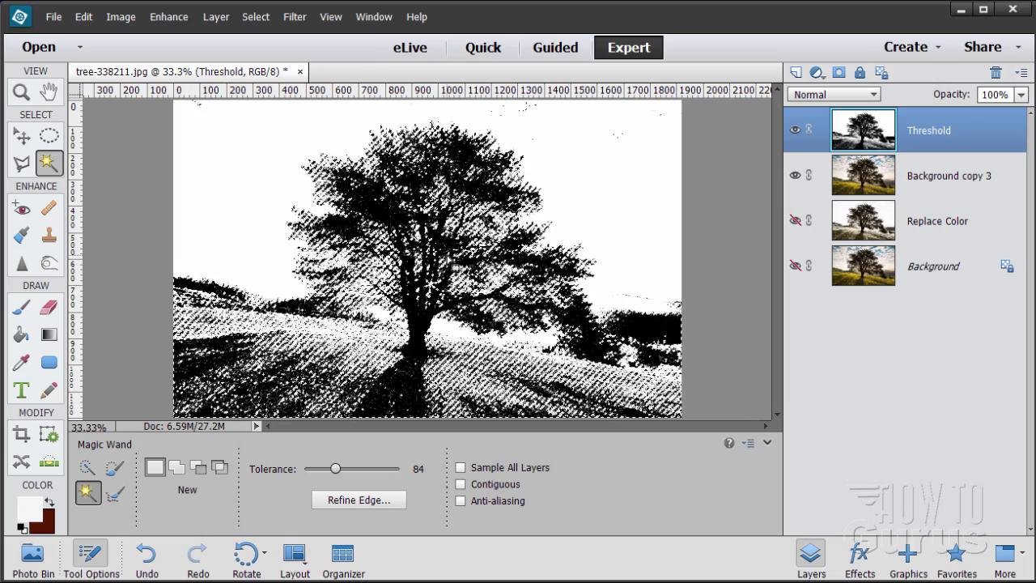
pyautogui.click(869, 184)
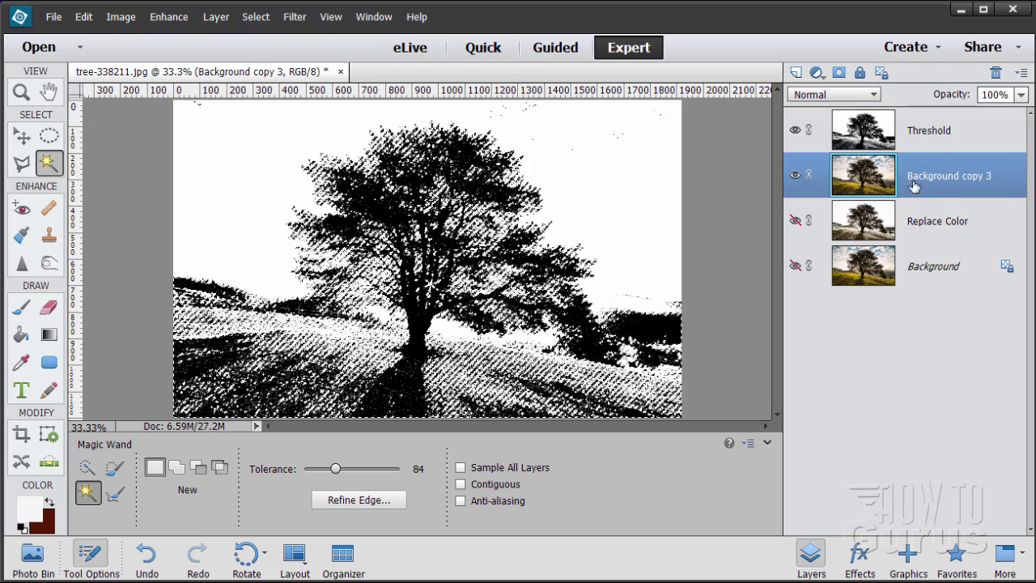
pyautogui.click(839, 74)
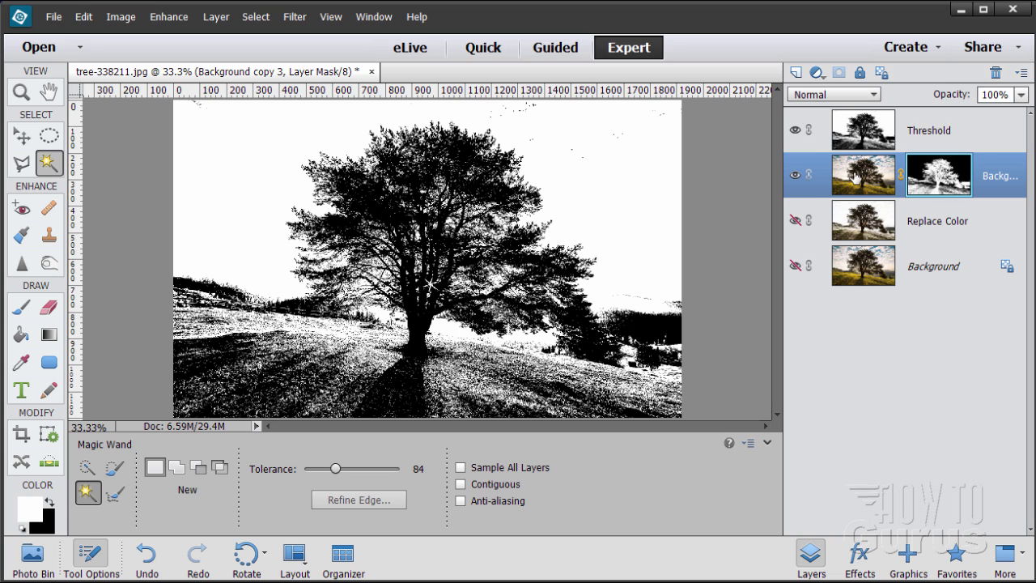
# Hide the Threshold layer and add a golden-yellow Solid Color fill layer directly above the Replace Color layer.
pyautogui.click(795, 129)
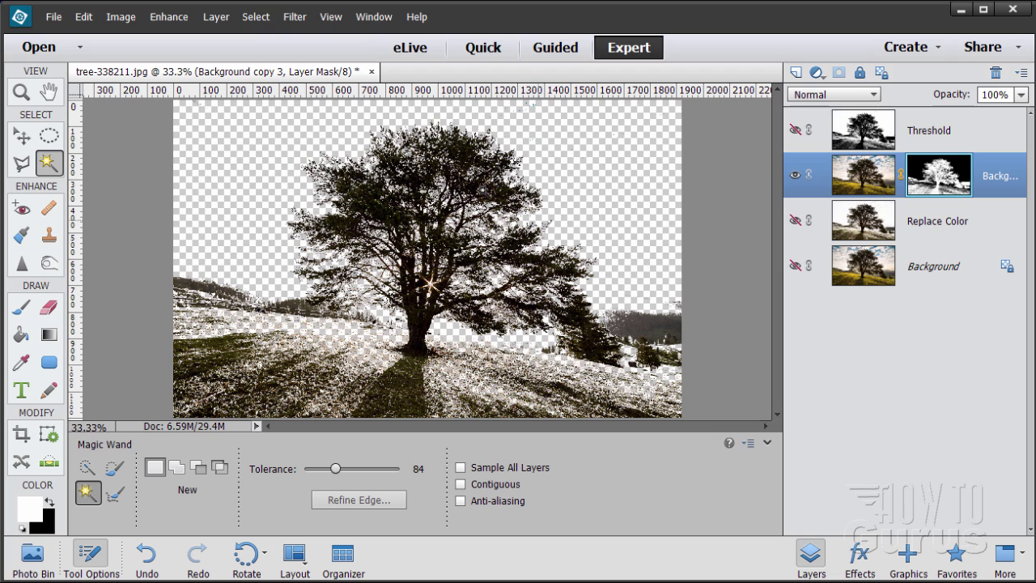
pyautogui.click(939, 218)
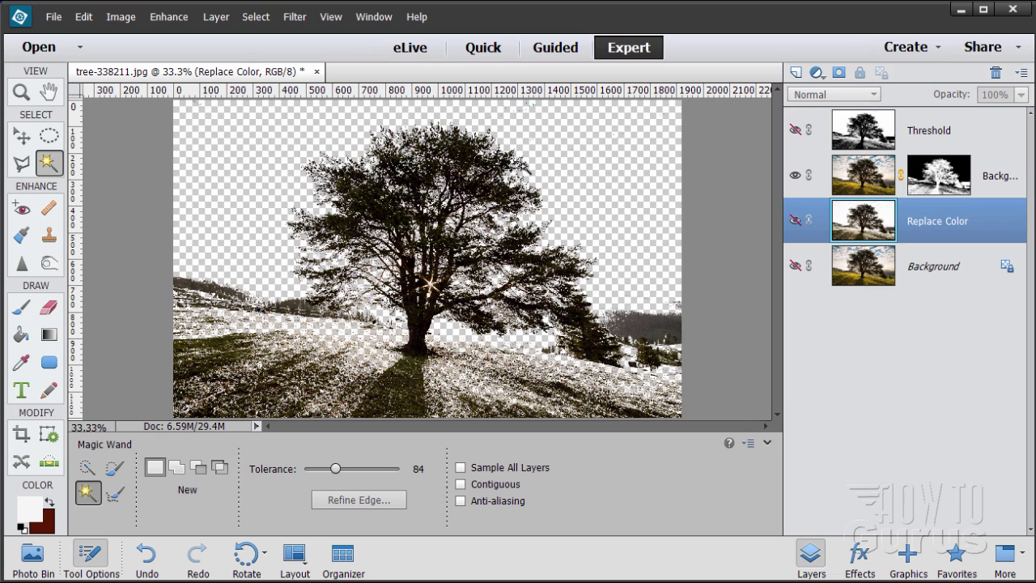
pyautogui.click(219, 18)
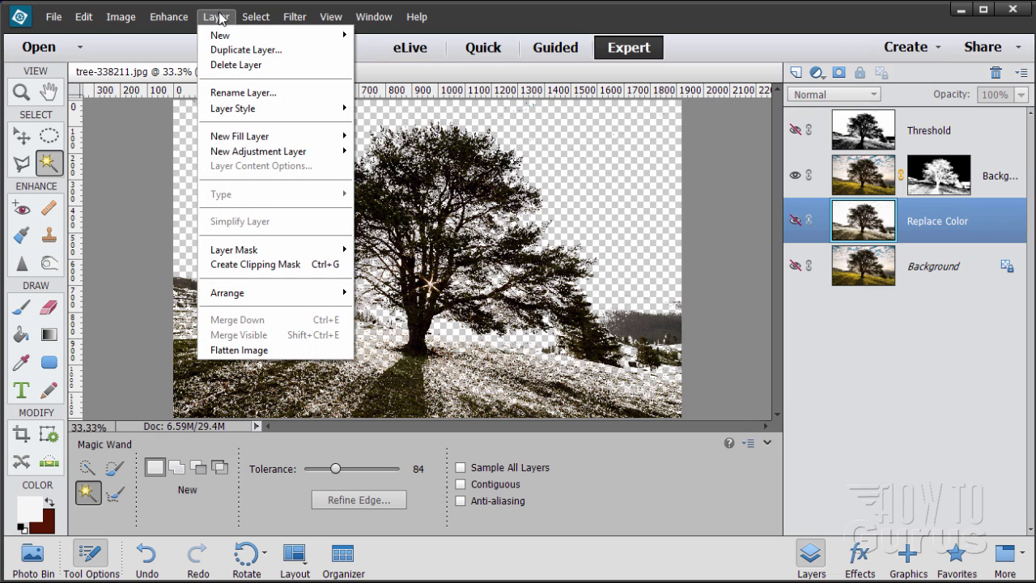
pyautogui.moveTo(266, 136)
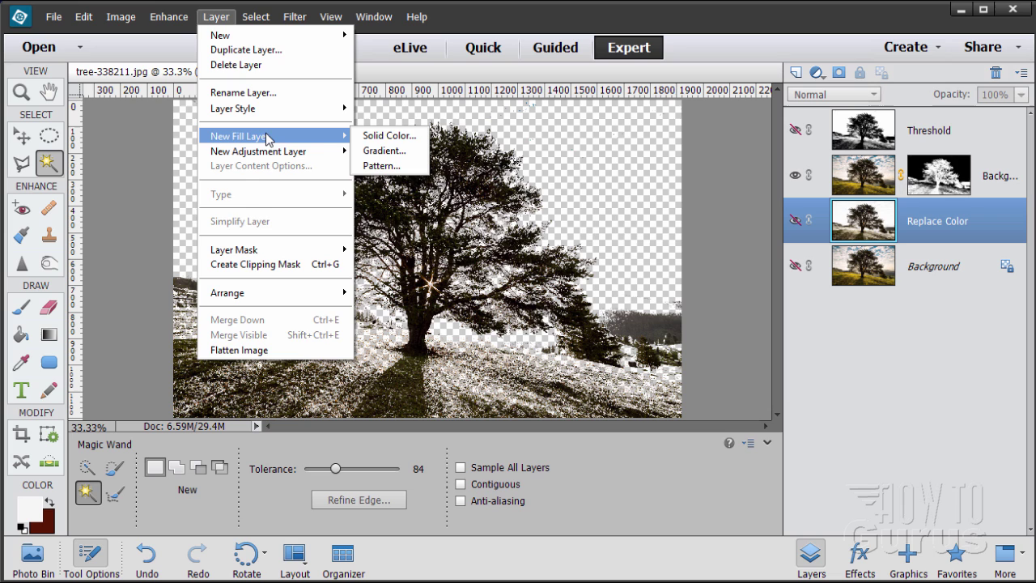
pyautogui.click(368, 137)
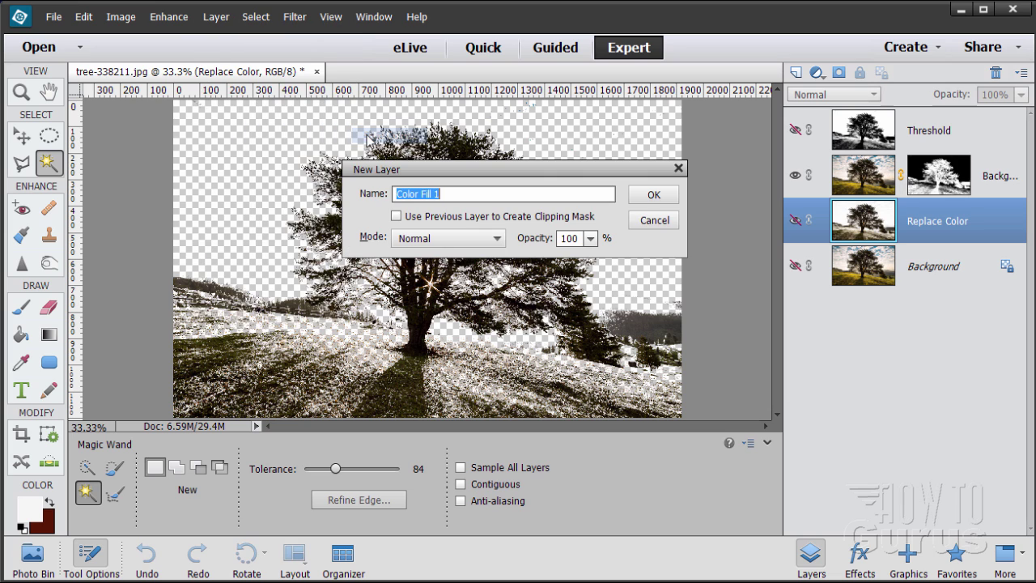
pyautogui.click(652, 195)
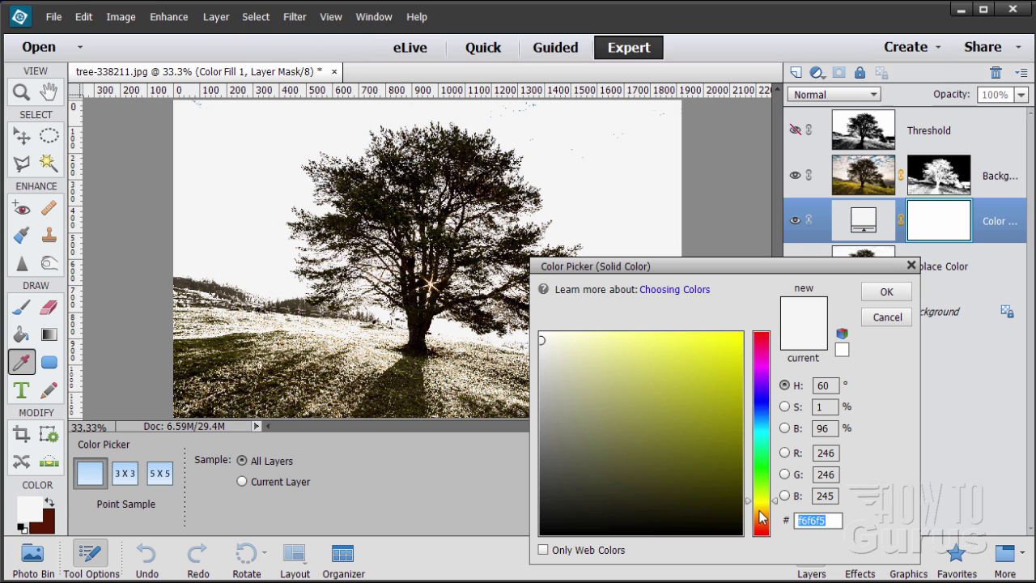
pyautogui.moveTo(761, 518); pyautogui.dragTo(756, 379)
pyautogui.moveTo(738, 336); pyautogui.dragTo(764, 343)
pyautogui.click(886, 291)
pyautogui.press('a')
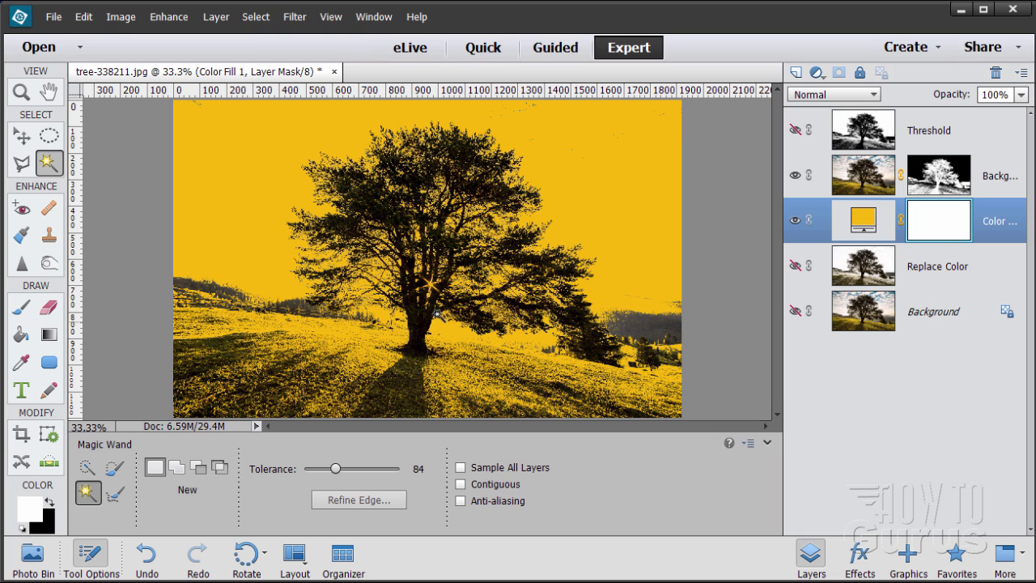
# Paint black on the Background copy 3 layer mask over the stray specks in the sky's upper-left corner and beside the treetop.
pyautogui.click(952, 188)
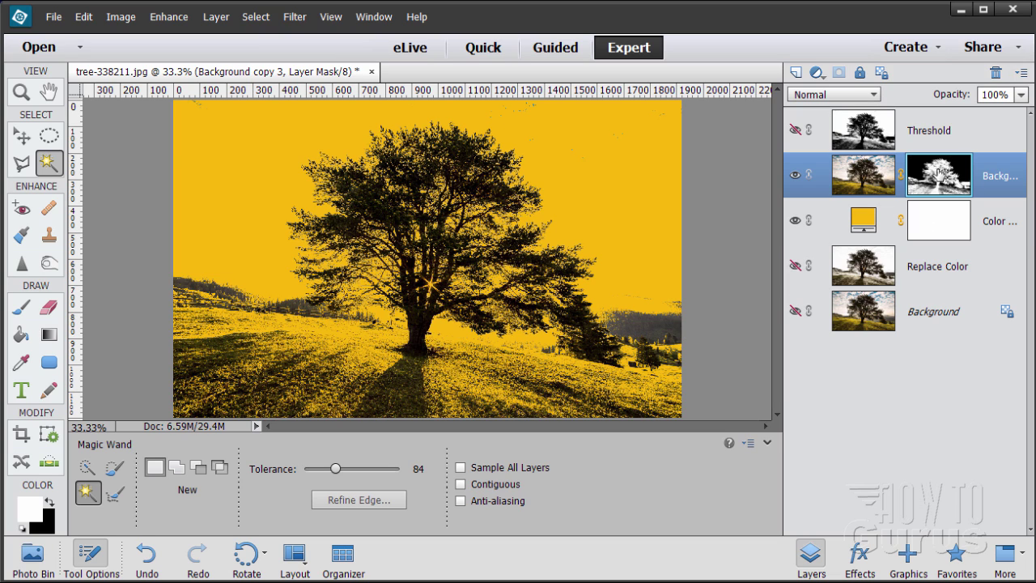
pyautogui.click(35, 92)
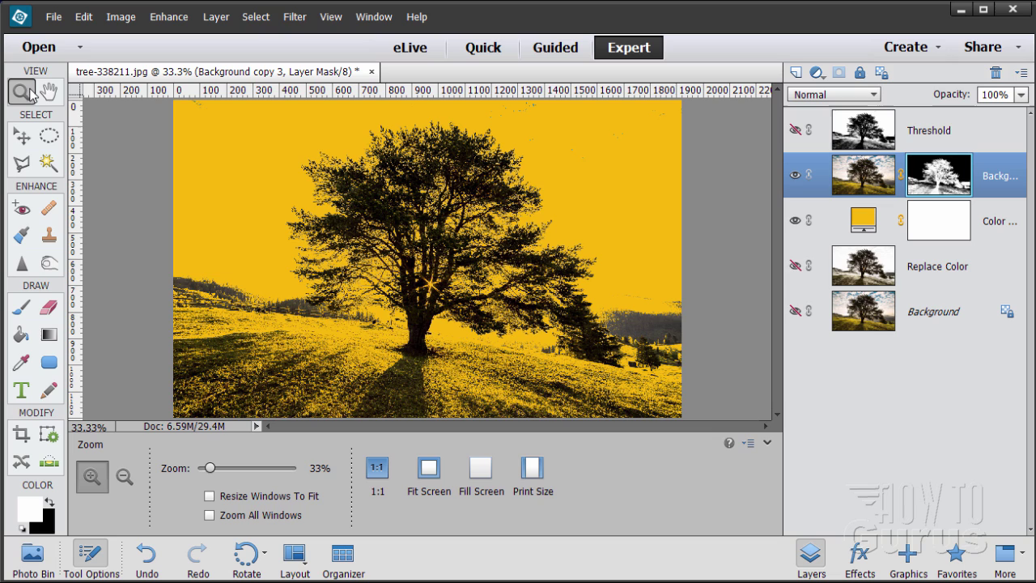
pyautogui.click(183, 121)
pyautogui.click(184, 119)
pyautogui.scroll(3, 176, 136)
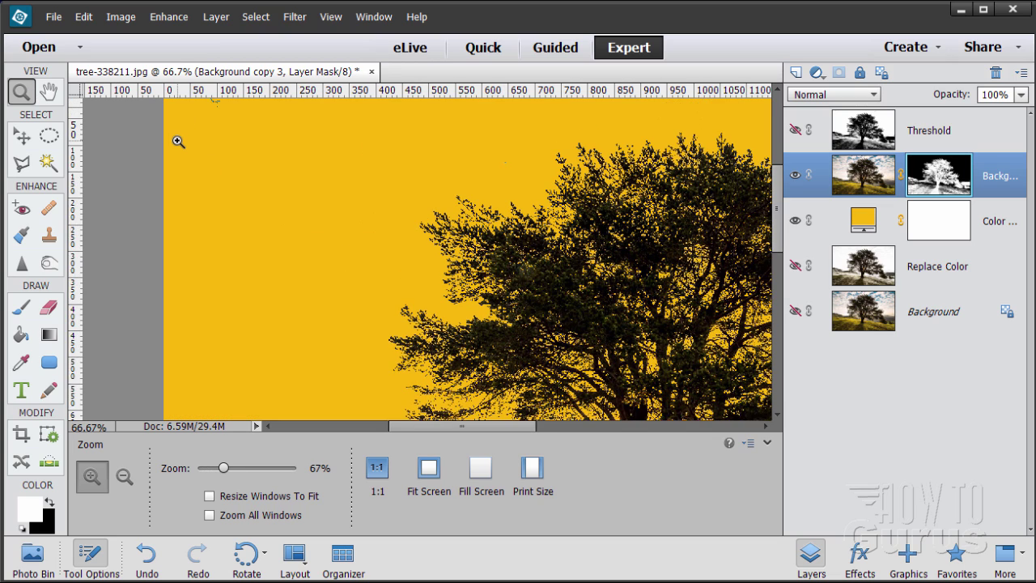
pyautogui.click(195, 234)
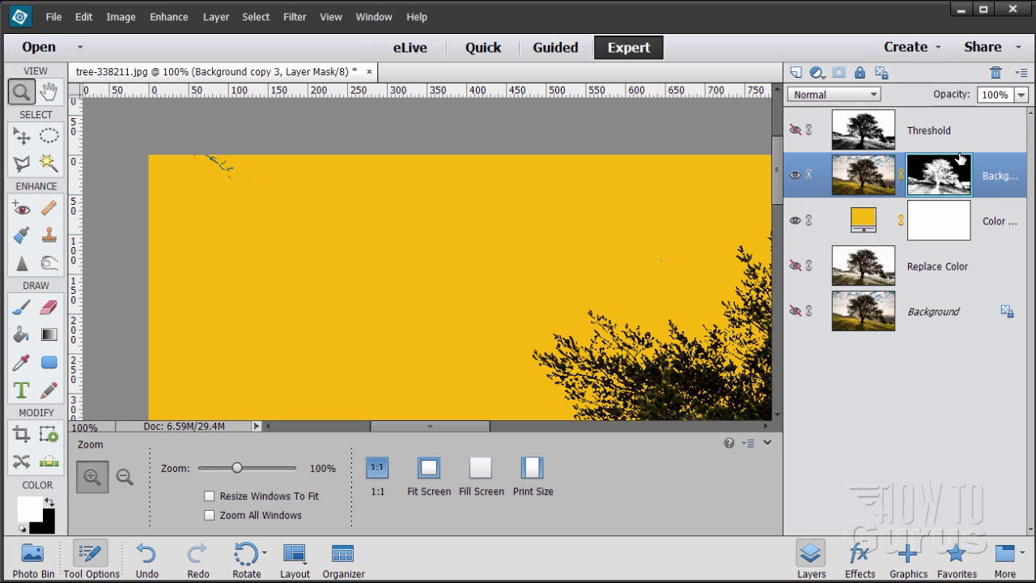
pyautogui.click(872, 184)
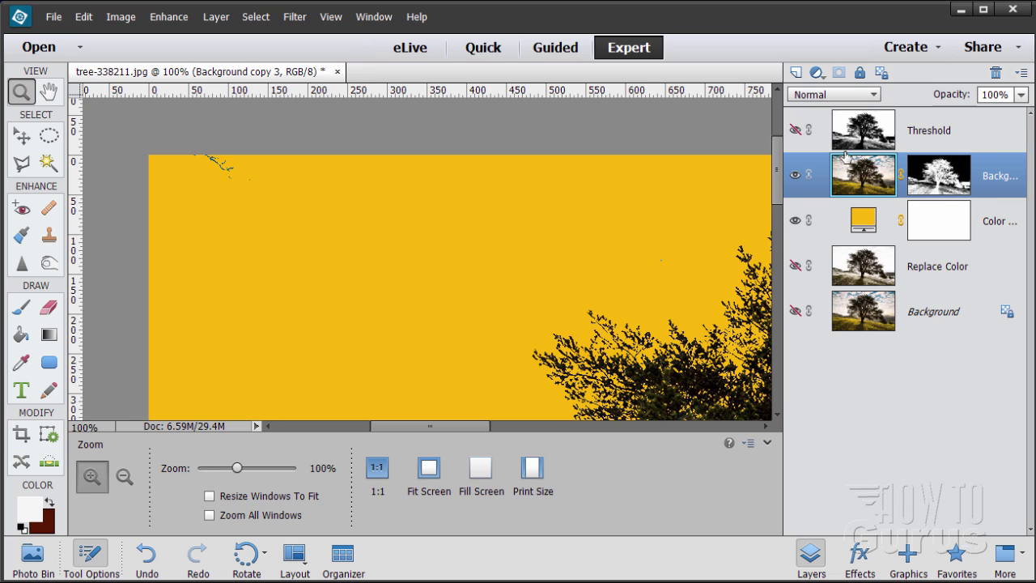
pyautogui.click(943, 179)
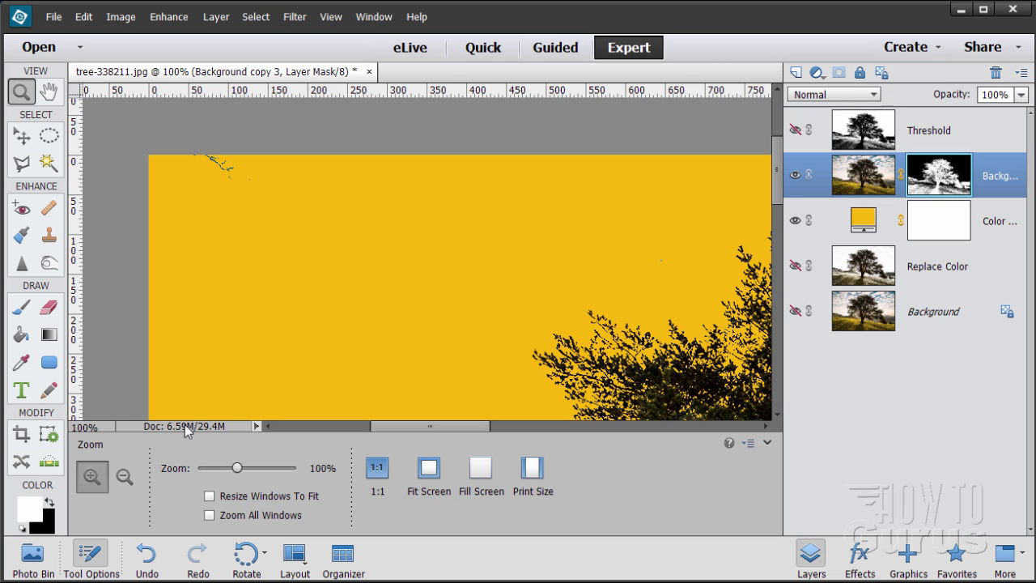
pyautogui.click(49, 502)
pyautogui.click(22, 308)
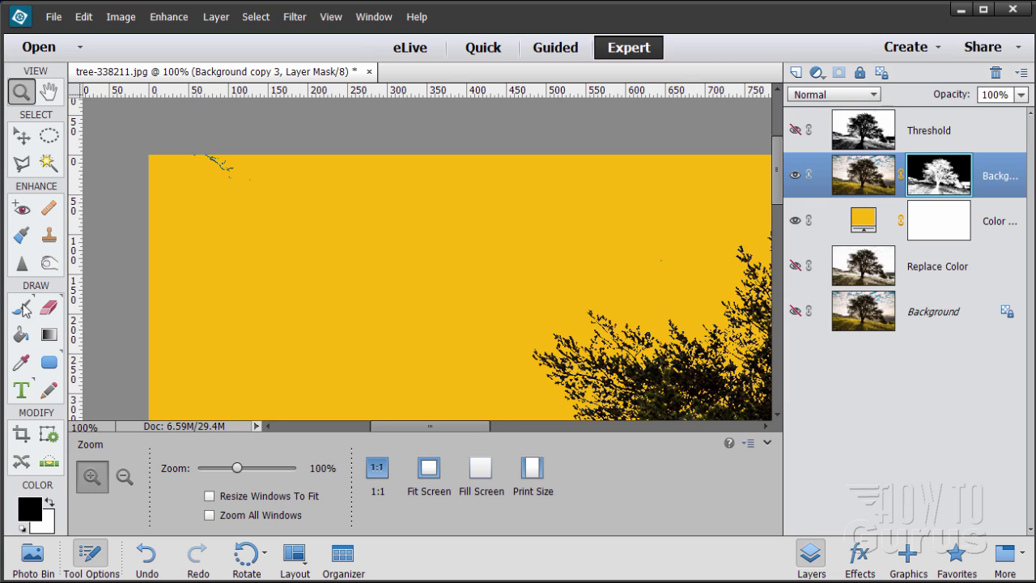
pyautogui.moveTo(198, 160); pyautogui.dragTo(229, 165)
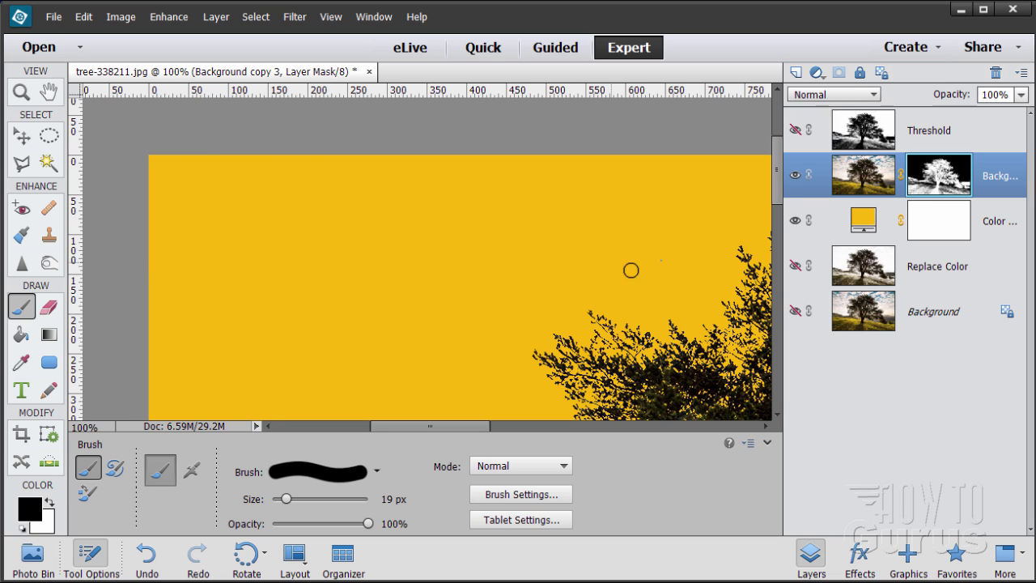
pyautogui.click(658, 262)
# Paint black on the layer mask over the stray specks in the sky just to the right of the tree's crown.
pyautogui.moveTo(659, 236); pyautogui.dragTo(210, 189)
pyautogui.moveTo(615, 227); pyautogui.dragTo(416, 229)
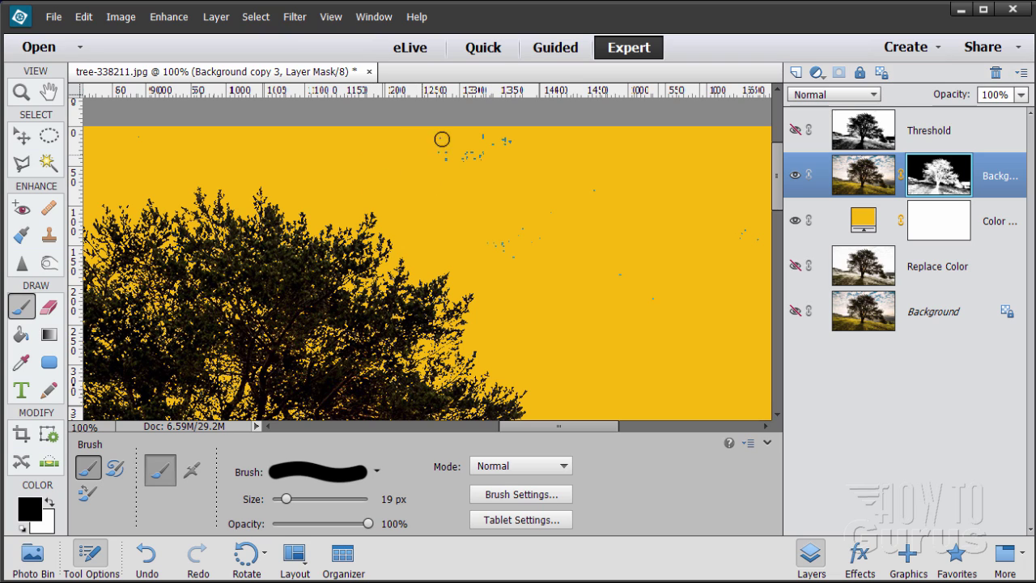
pyautogui.moveTo(451, 140)
pyautogui.mouseDown()
pyautogui.moveTo(505, 146)
pyautogui.moveTo(509, 137)
pyautogui.moveTo(486, 238)
pyautogui.moveTo(520, 232)
pyautogui.moveTo(501, 255)
pyautogui.mouseUp()
pyautogui.moveTo(577, 234)
pyautogui.mouseDown()
pyautogui.moveTo(604, 194)
pyautogui.moveTo(576, 186)
pyautogui.moveTo(569, 208)
pyautogui.moveTo(590, 212)
pyautogui.moveTo(618, 267)
pyautogui.moveTo(661, 300)
pyautogui.mouseUp()
# Paint out the remaining specks in the sky's upper-right corner and along the right edge on the layer mask.
pyautogui.press('space')
pyautogui.moveTo(650, 232); pyautogui.dragTo(462, 223)
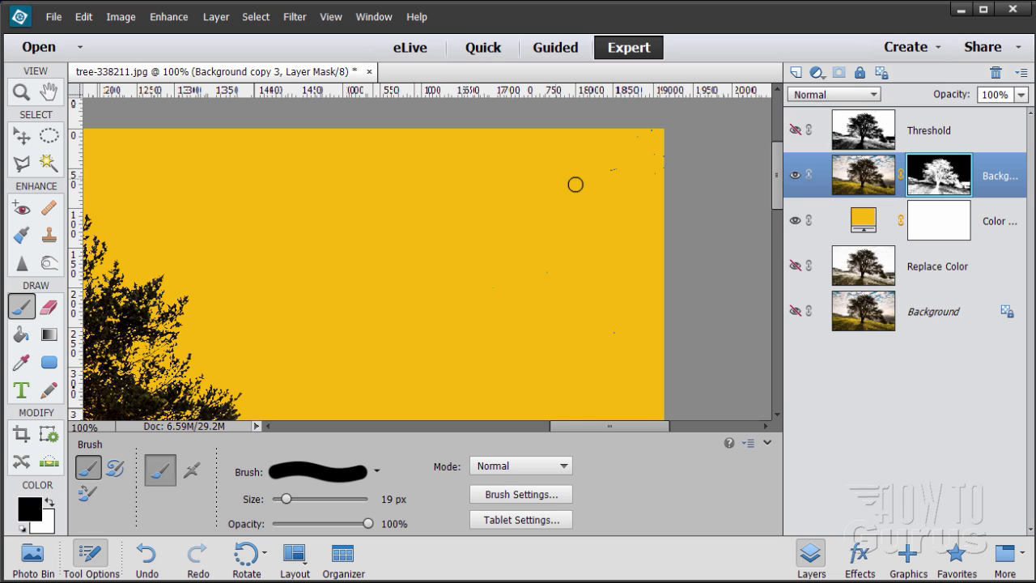
pyautogui.moveTo(576, 185)
pyautogui.mouseDown()
pyautogui.moveTo(633, 166)
pyautogui.moveTo(655, 183)
pyautogui.moveTo(663, 123)
pyautogui.moveTo(671, 183)
pyautogui.moveTo(619, 134)
pyautogui.mouseUp()
pyautogui.click(548, 273)
pyautogui.click(615, 331)
# Examine the branches, the rest of the sky and the horizon for leftover specks and mask gaps.
pyautogui.scroll(-5, 507, 162)
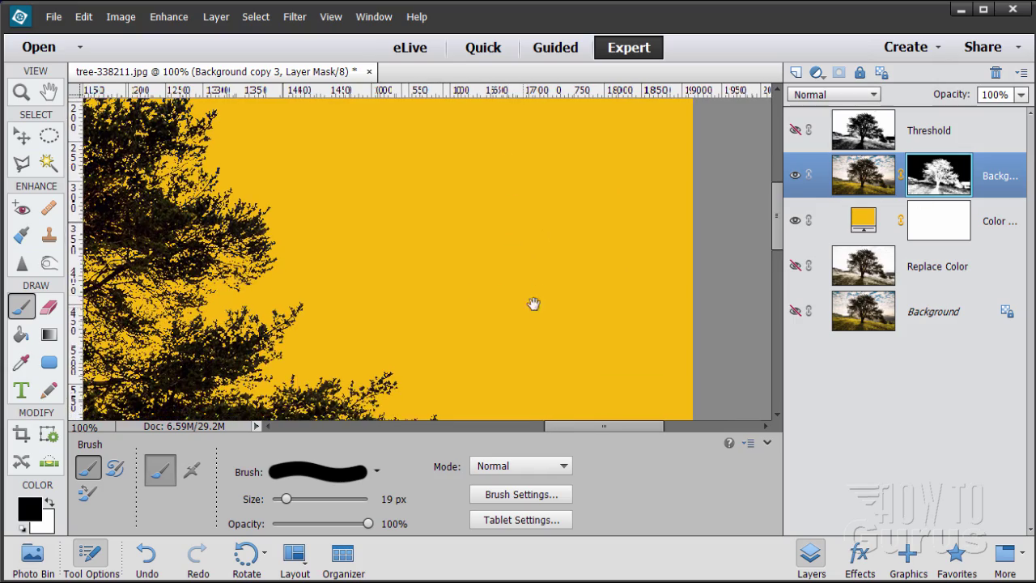
pyautogui.hscroll(-1, 512, 277)
pyautogui.scroll(-1, 506, 251)
pyautogui.hscroll(-5, 317, 270)
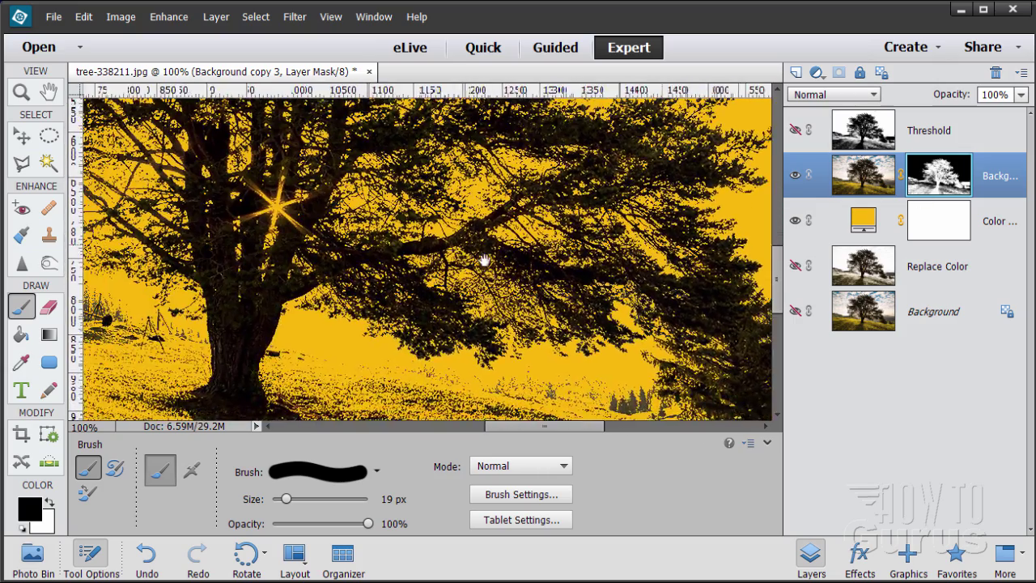
pyautogui.hscroll(-4, 567, 267)
pyautogui.hscroll(-4, 599, 274)
pyautogui.scroll(2, 599, 274)
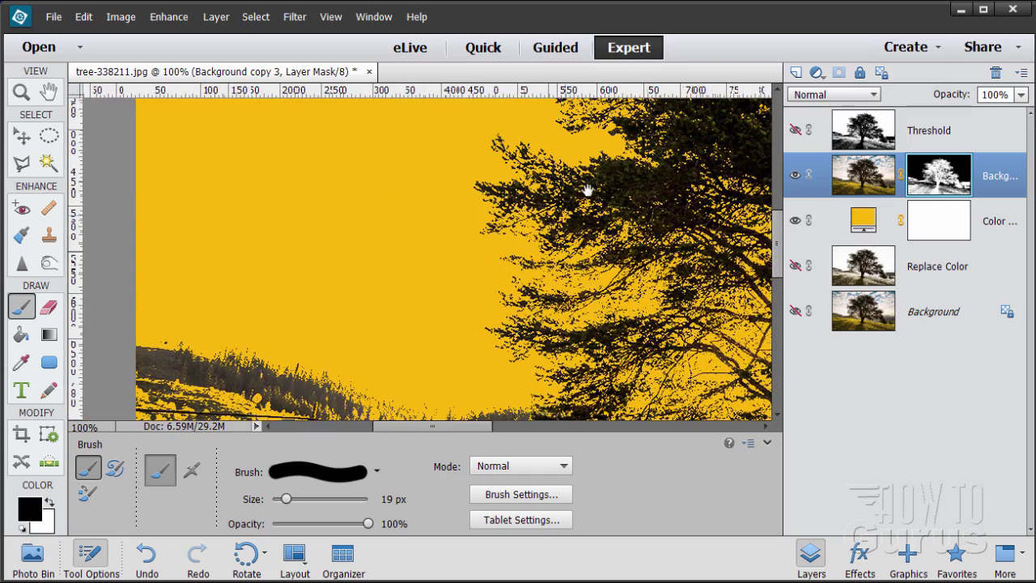
pyautogui.hscroll(2, 584, 190)
pyautogui.scroll(-1, 585, 191)
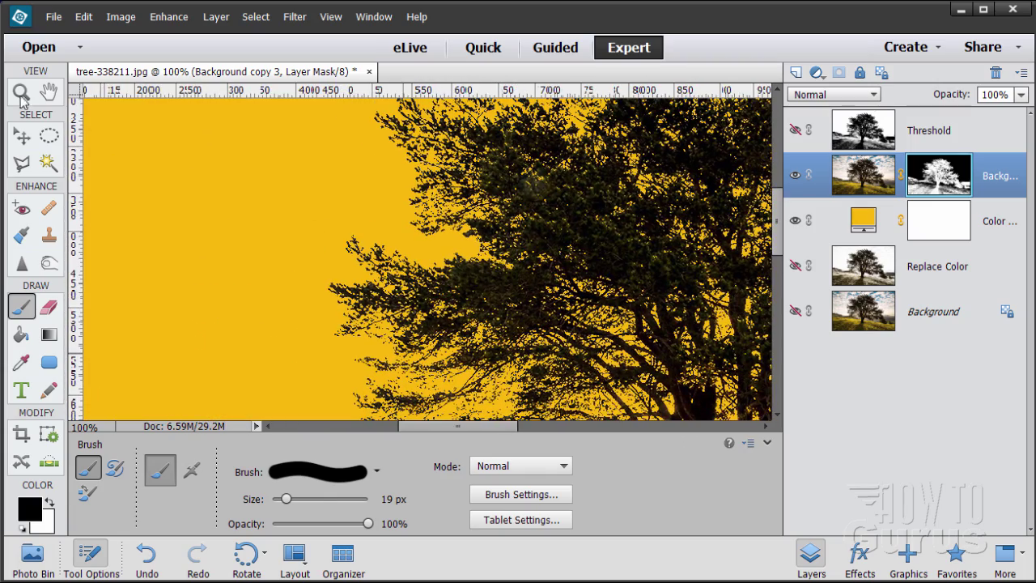
pyautogui.click(21, 94)
pyautogui.keyDown('alt'); pyautogui.click(555, 266); pyautogui.keyUp('alt')
pyautogui.keyDown('alt'); pyautogui.click(556, 266); pyautogui.keyUp('alt')
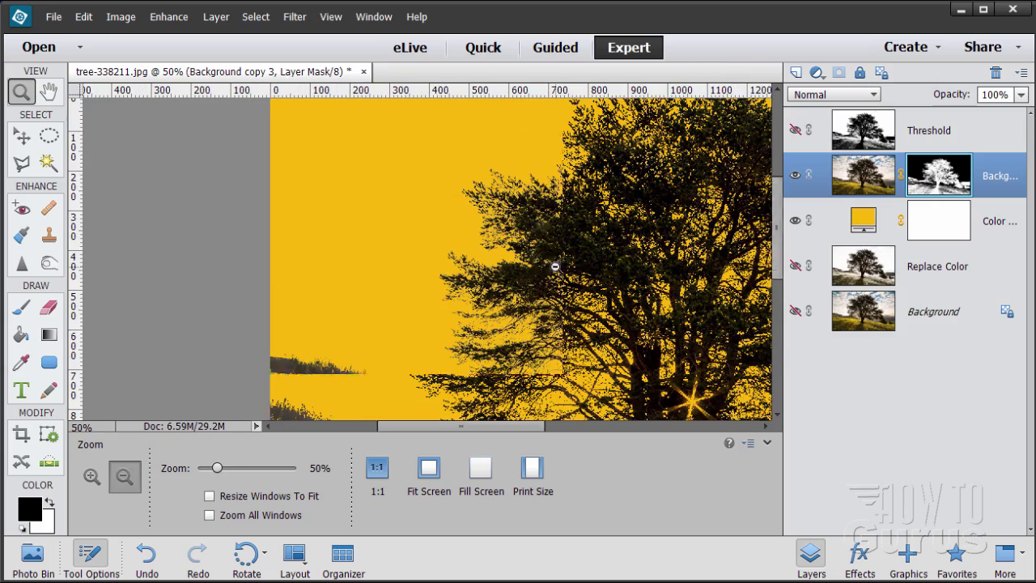
pyautogui.moveTo(521, 426); pyautogui.dragTo(567, 426)
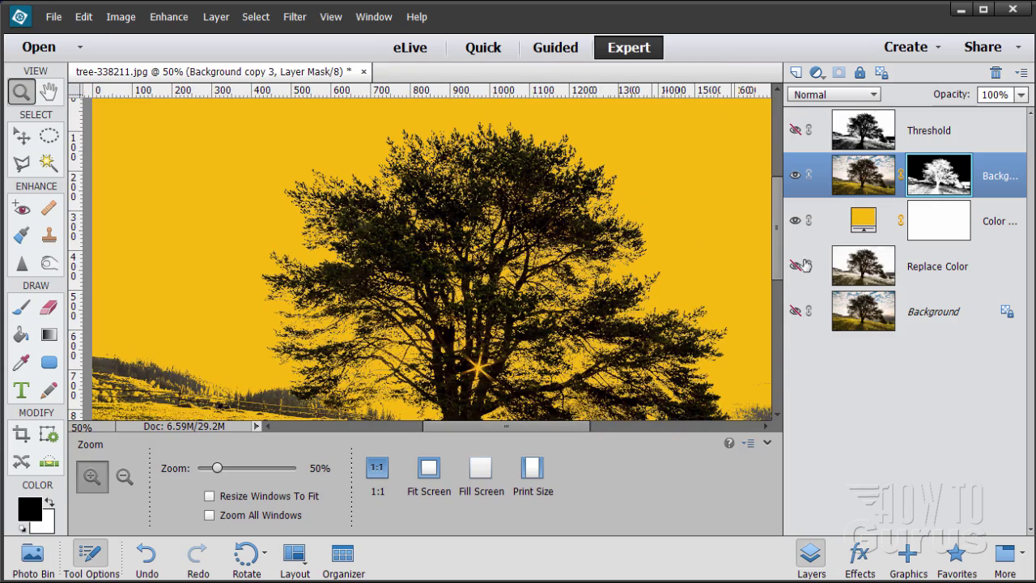
pyautogui.moveTo(781, 255); pyautogui.dragTo(792, 288)
# Load the saved horizon selection as a new selection.
pyautogui.click(23, 144)
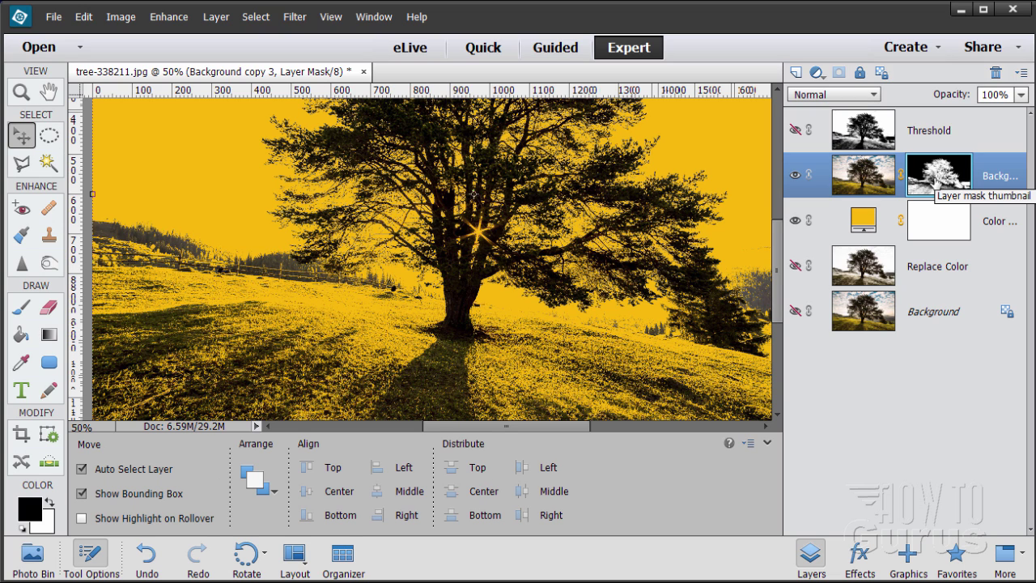
pyautogui.click(256, 17)
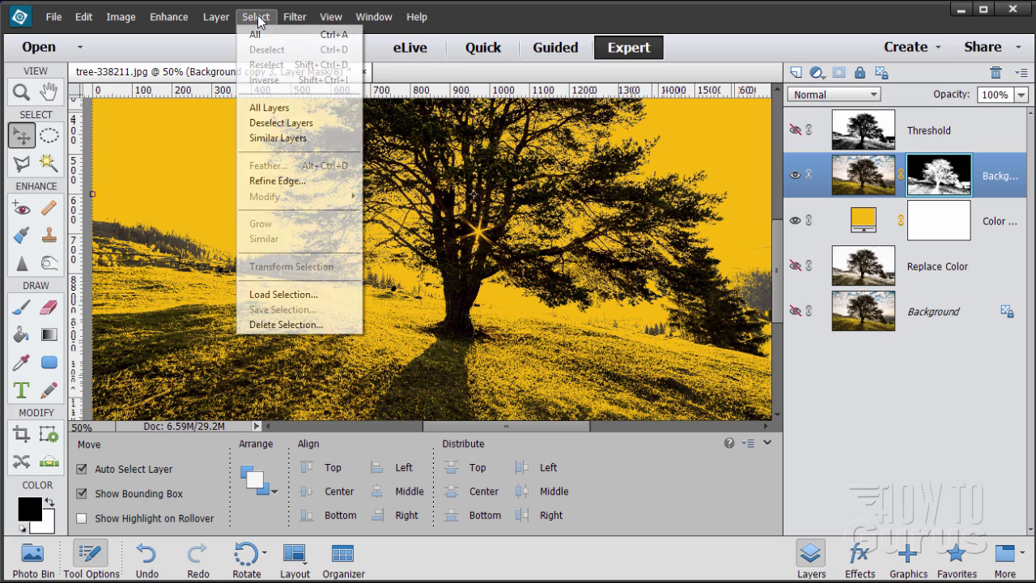
pyautogui.click(278, 294)
pyautogui.click(506, 198)
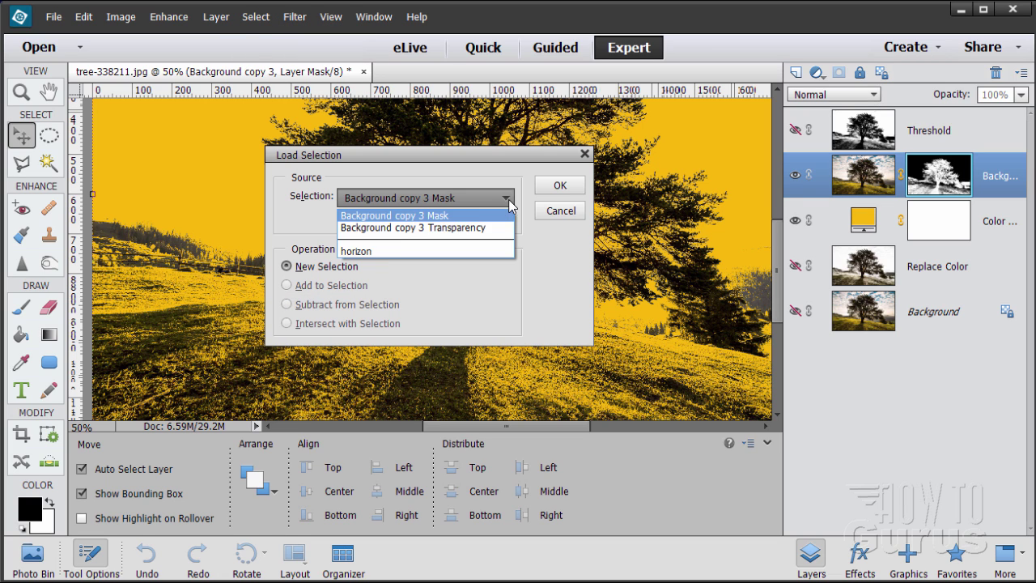
pyautogui.click(379, 251)
pyautogui.click(548, 191)
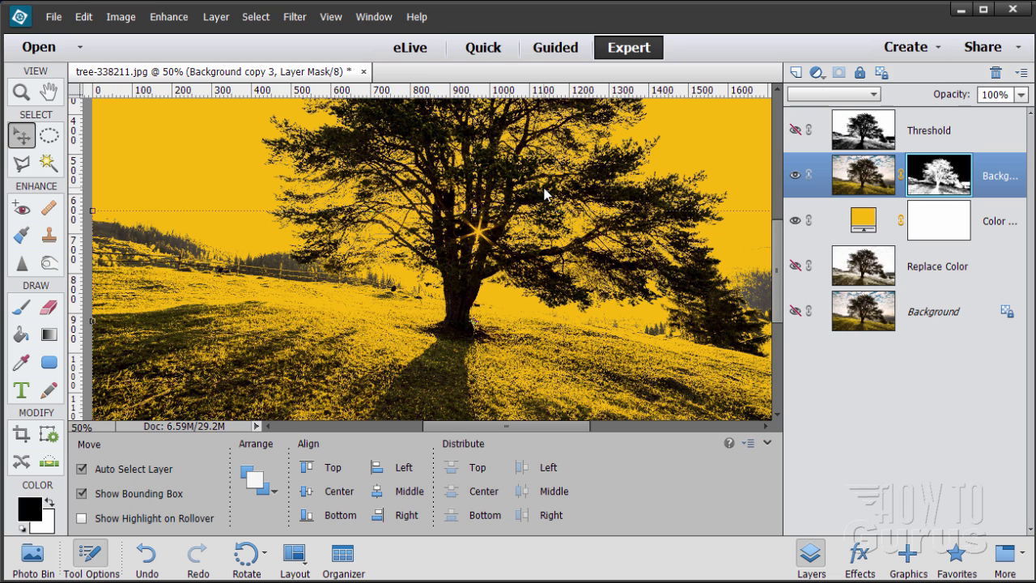
# Fill the ground inside the horizon selection with white on the layer mask using the Paint Bucket.
pyautogui.press('k')
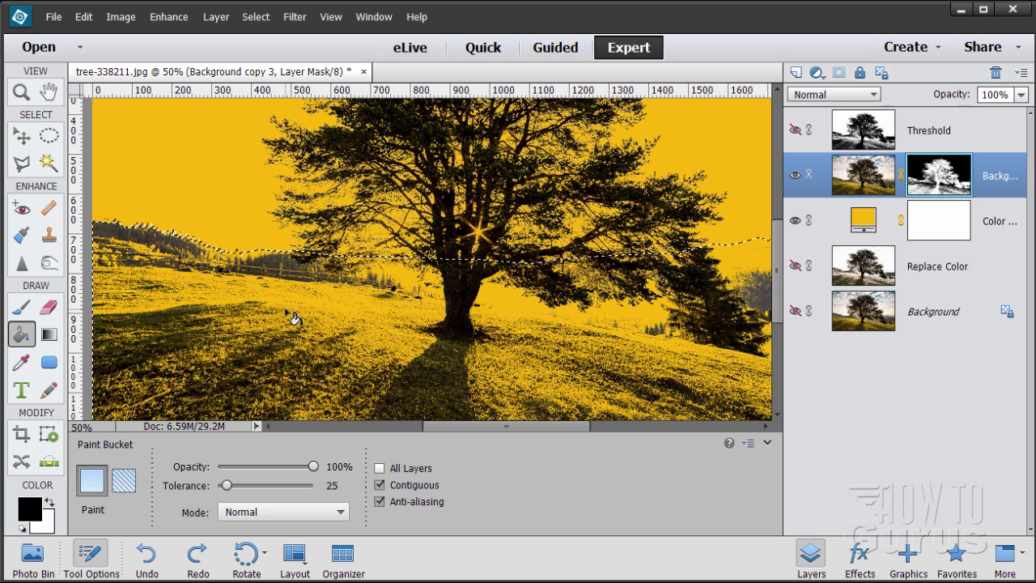
pyautogui.click(49, 503)
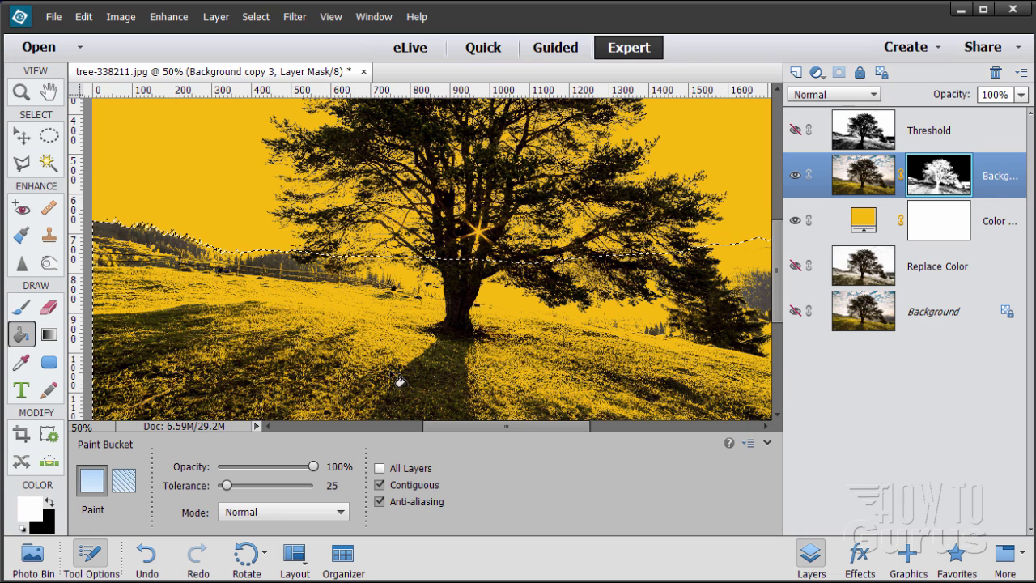
pyautogui.click(379, 318)
pyautogui.click(510, 315)
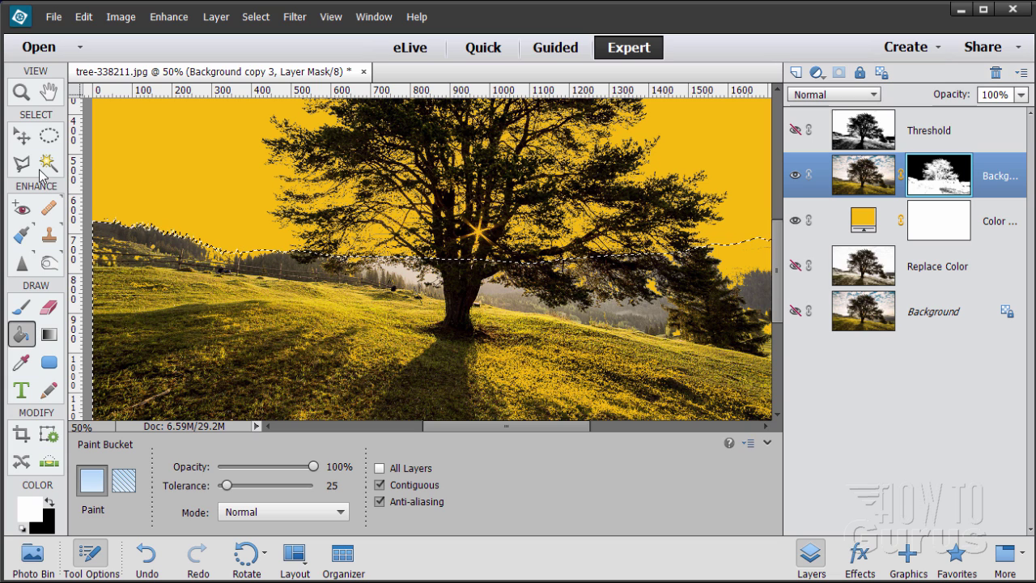
# Set the brush size to 91 px and paint white on the layer mask over the grassy slope beneath the tree.
pyautogui.click(29, 312)
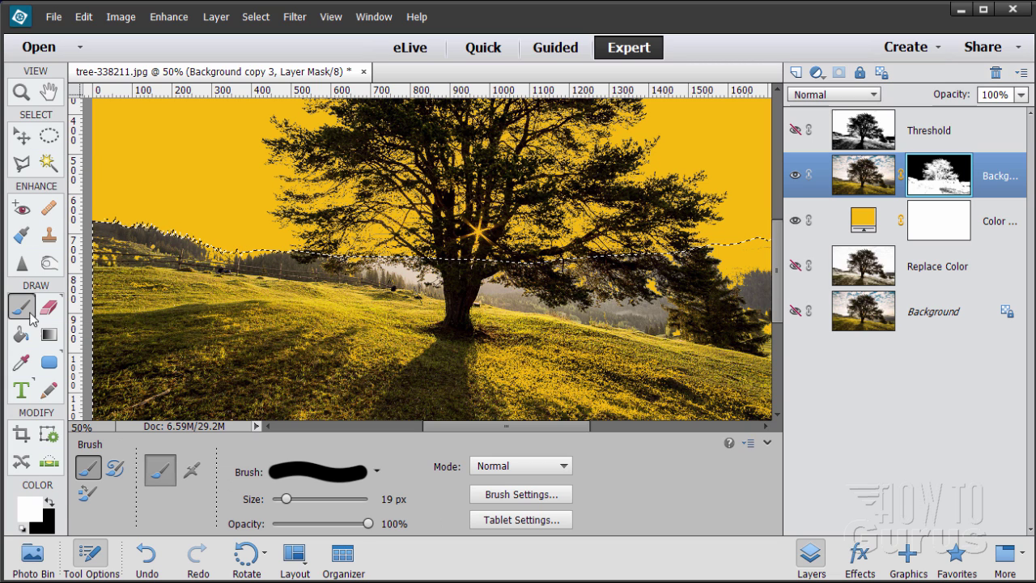
pyautogui.moveTo(287, 499); pyautogui.dragTo(328, 499)
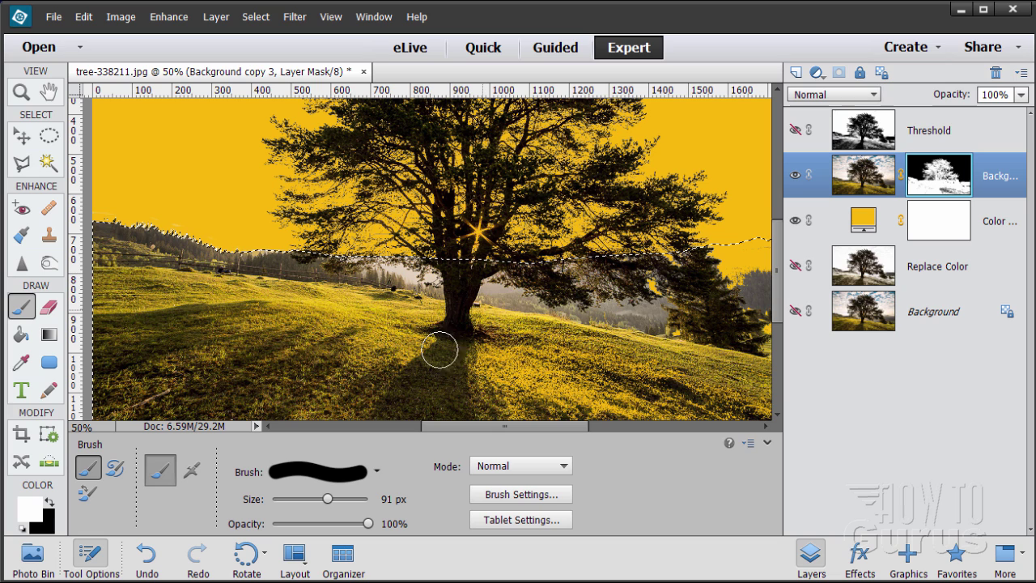
pyautogui.moveTo(440, 350)
pyautogui.mouseDown()
pyautogui.moveTo(583, 411)
pyautogui.moveTo(552, 362)
pyautogui.mouseUp()
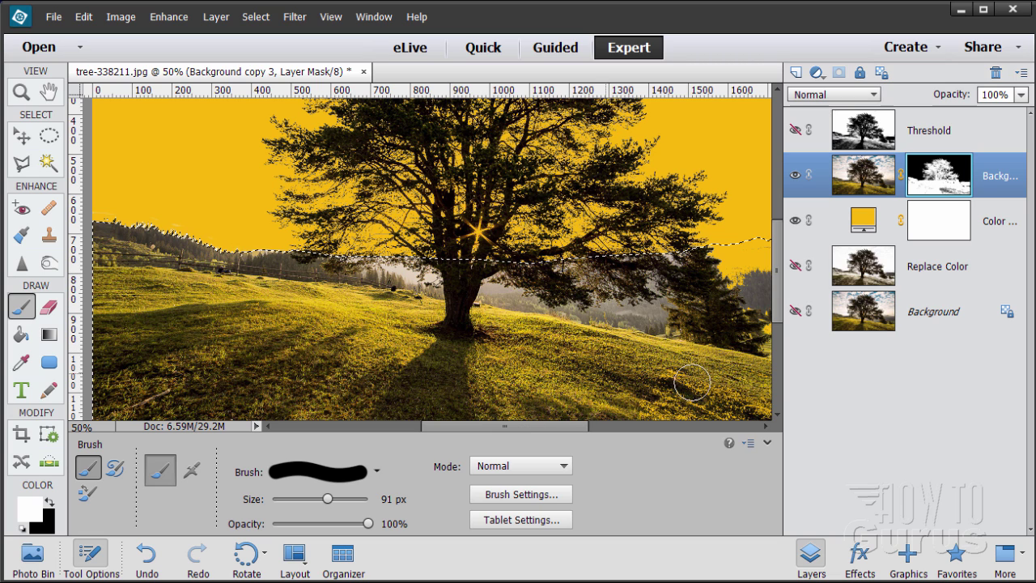
pyautogui.moveTo(692, 383)
pyautogui.mouseDown()
pyautogui.moveTo(685, 408)
pyautogui.moveTo(625, 418)
pyautogui.mouseUp()
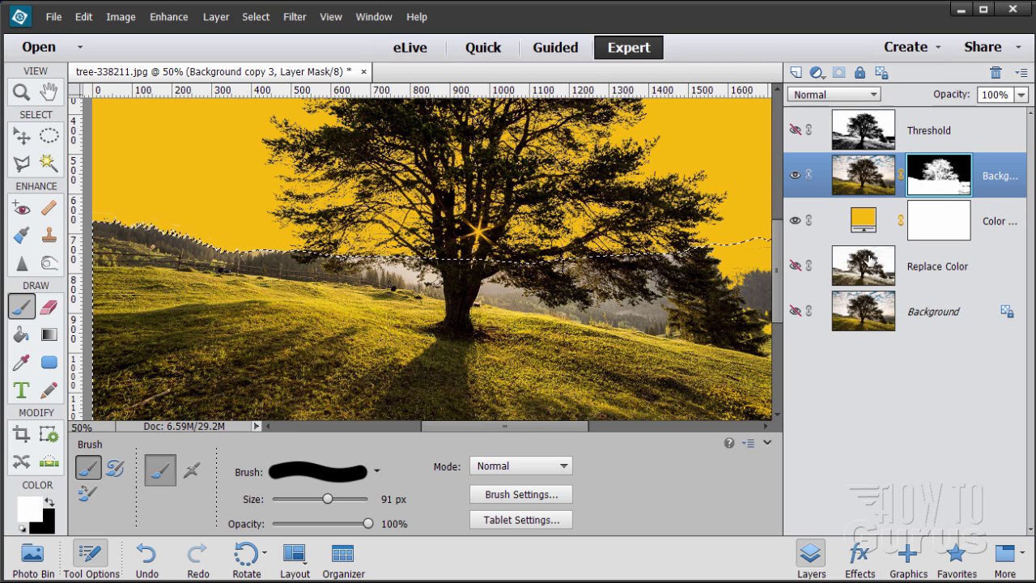
# Paint white on the layer mask over the remaining foreground grass, the evergreen and the distant hills on the right, within the selection.
pyautogui.scroll(-3, 554, 370)
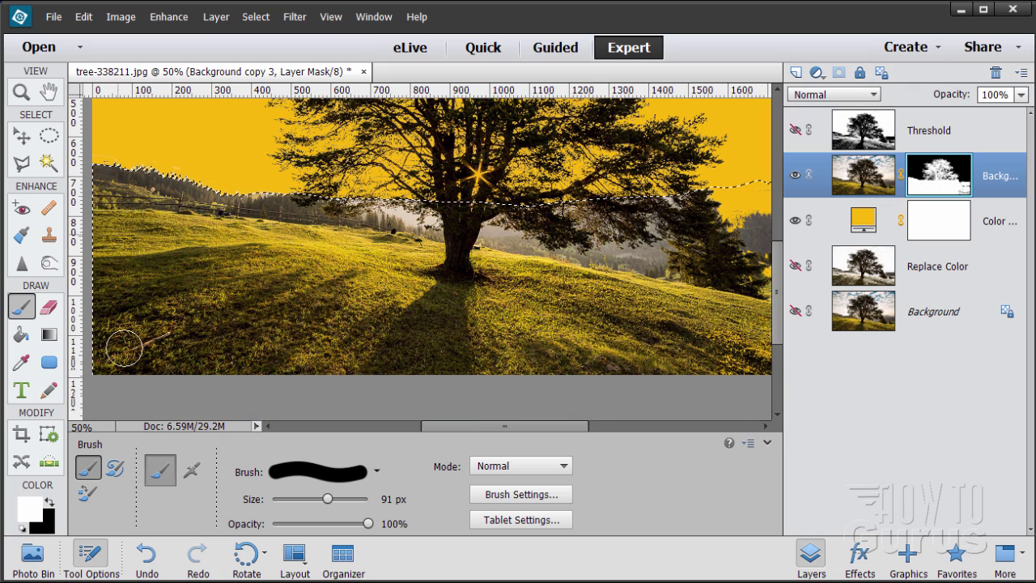
pyautogui.moveTo(546, 430); pyautogui.dragTo(596, 430)
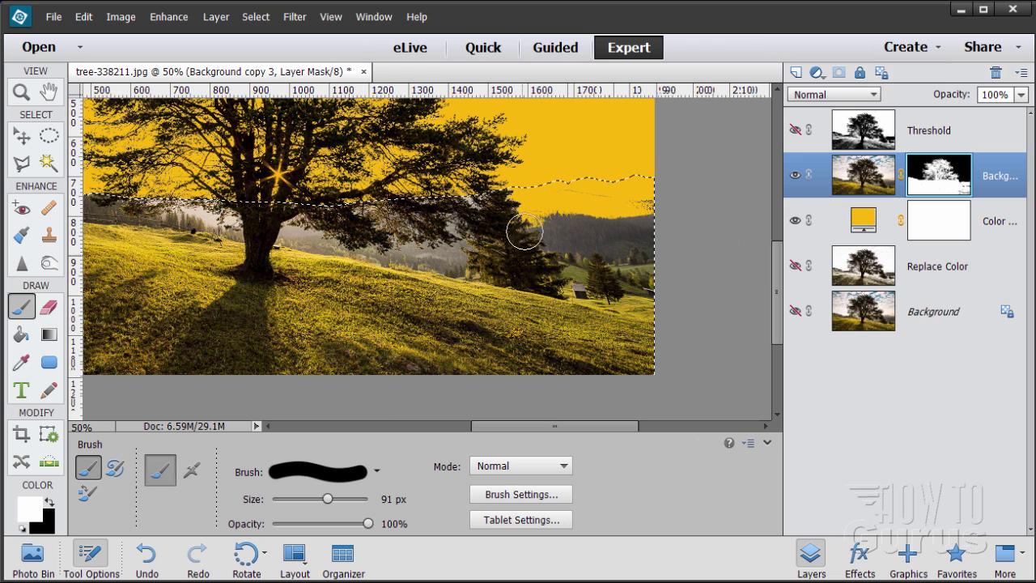
pyautogui.moveTo(525, 232)
pyautogui.mouseDown()
pyautogui.moveTo(546, 211)
pyautogui.moveTo(500, 203)
pyautogui.mouseUp()
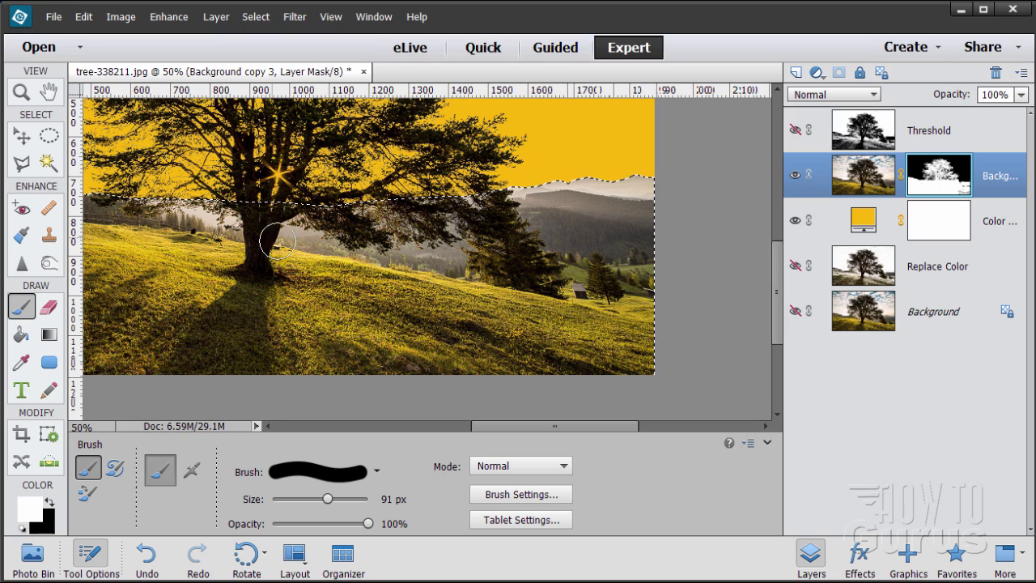
# Deselect the horizon selection and hide the golden-yellow Color Fill layer.
pyautogui.moveTo(510, 426); pyautogui.dragTo(458, 385)
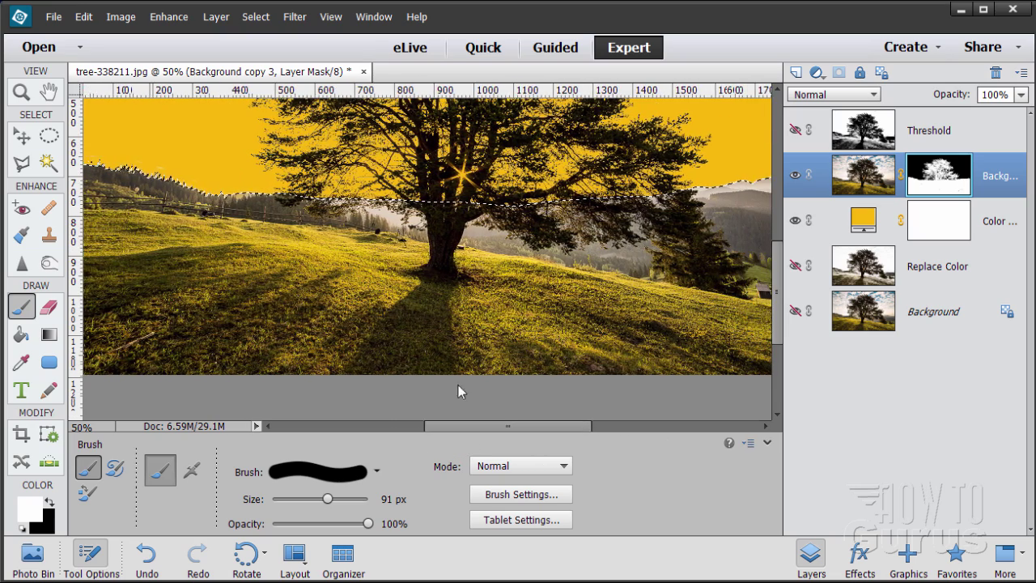
pyautogui.click(20, 92)
pyautogui.keyDown('alt'); pyautogui.click(429, 234); pyautogui.keyUp('alt')
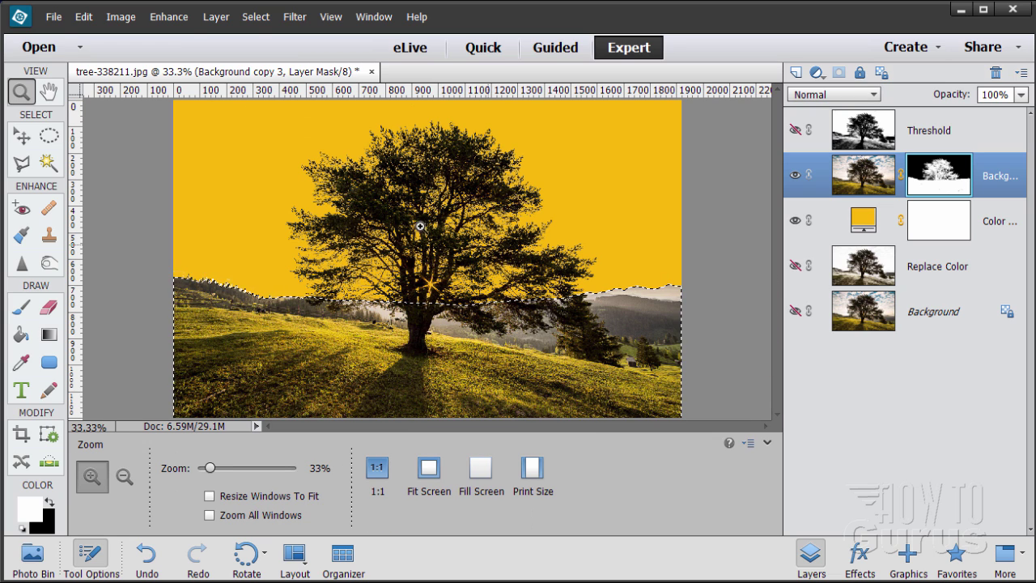
pyautogui.click(256, 16)
pyautogui.click(260, 46)
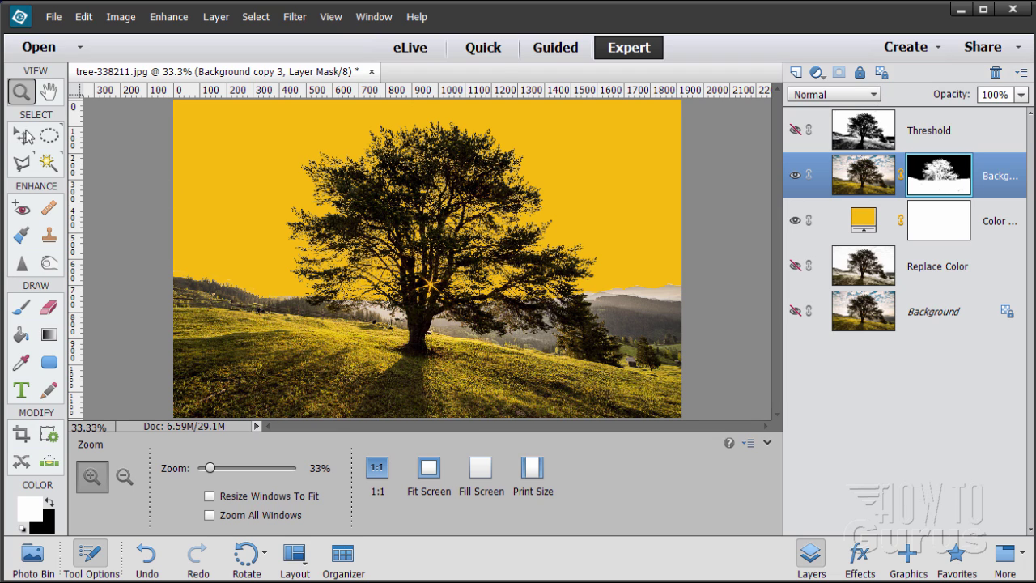
pyautogui.click(22, 136)
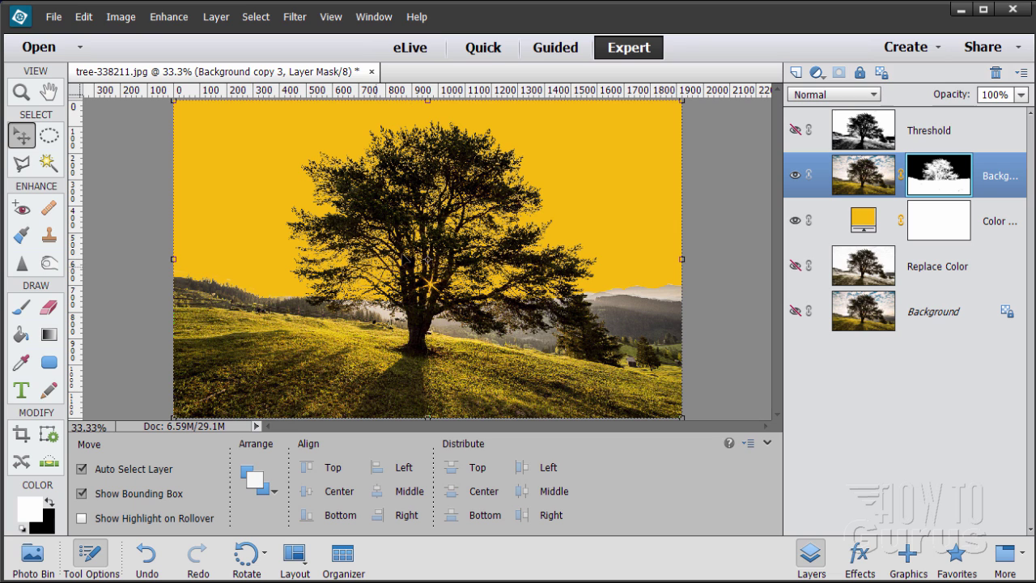
pyautogui.click(795, 221)
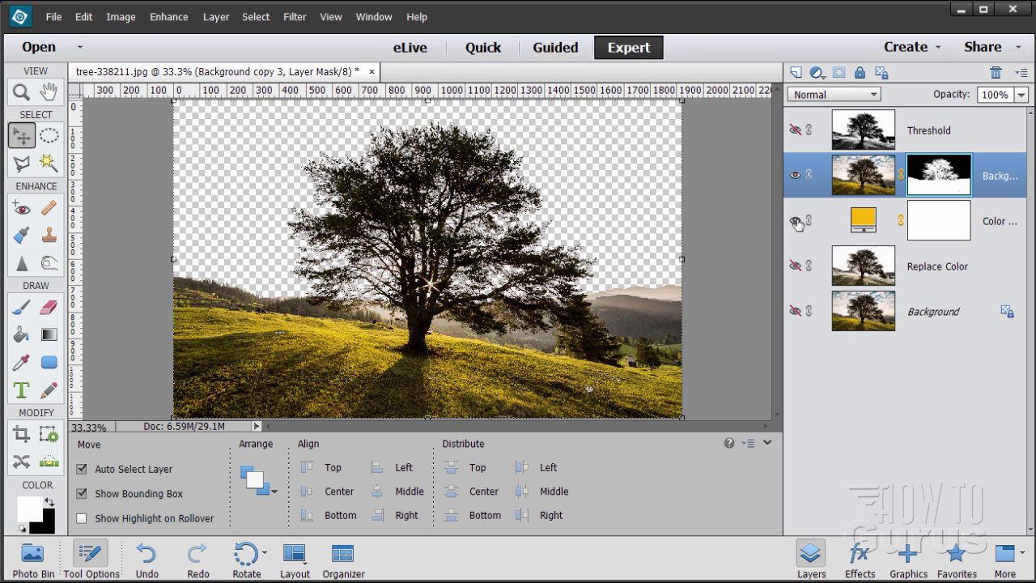
# Toggle the golden-yellow Color Fill layer on and off to examine the tree cutout's edges, leaving the layer hidden.
pyautogui.click(795, 221)
pyautogui.click(795, 221)
pyautogui.click(795, 221)
pyautogui.click(795, 221)
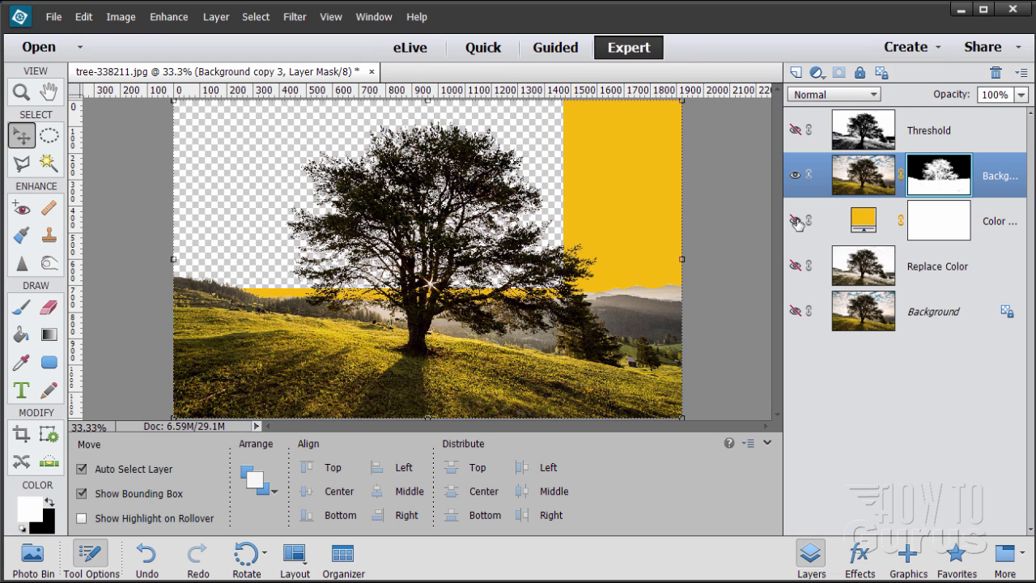
pyautogui.click(795, 221)
pyautogui.click(795, 221)
pyautogui.click(795, 221)
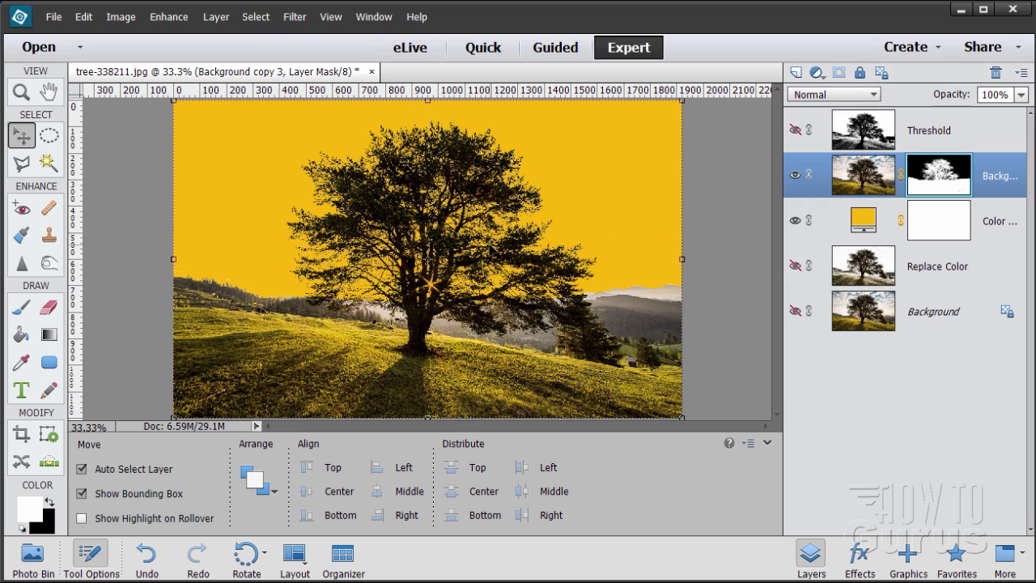
pyautogui.click(796, 221)
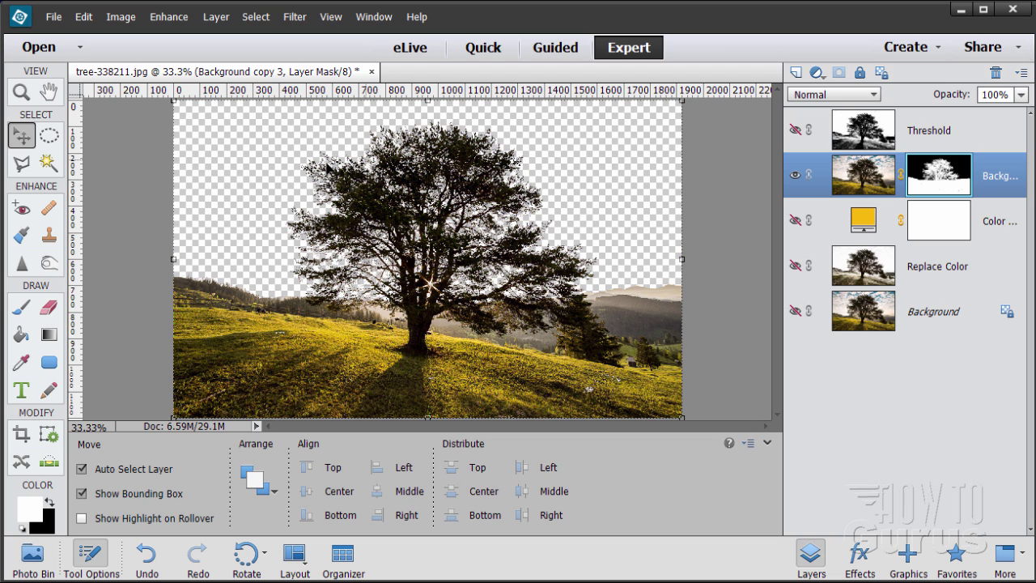
# Add a new blank layer directly above the Color Fill layer.
pyautogui.click(827, 227)
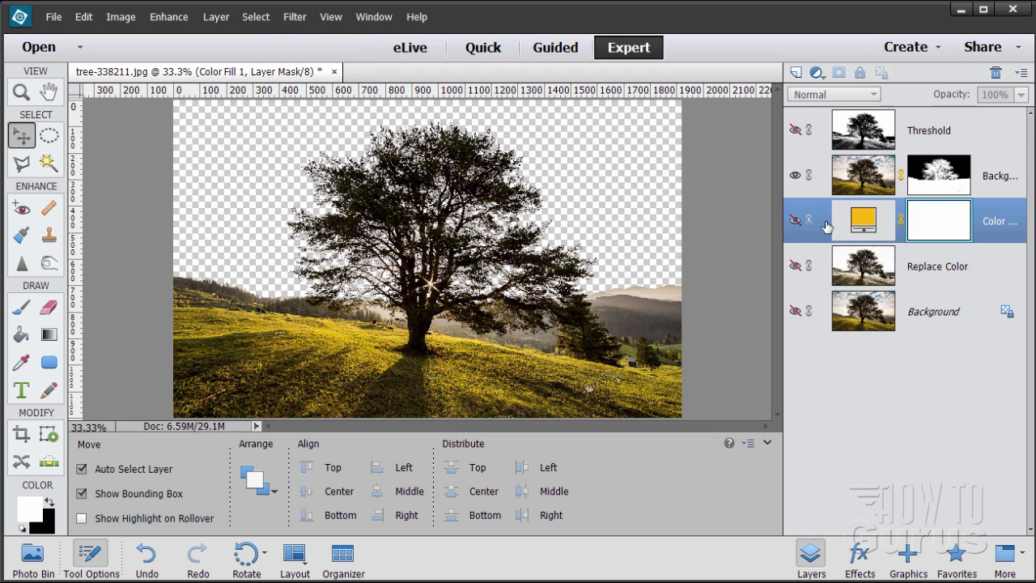
pyautogui.click(797, 73)
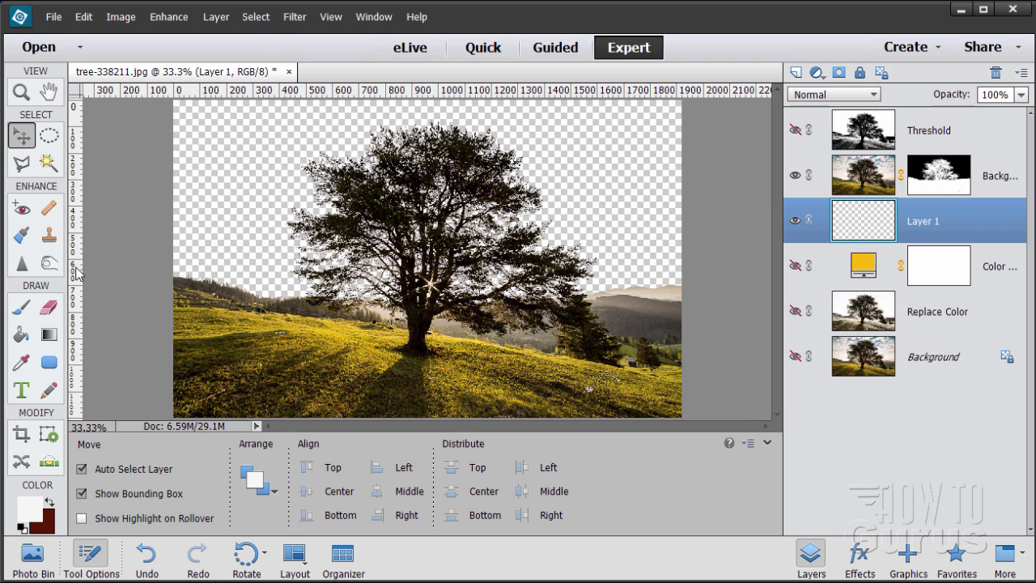
# Place a vertical and a horizontal guide crossing at the sunburst beside the tree trunk.
pyautogui.rightClick(111, 98)
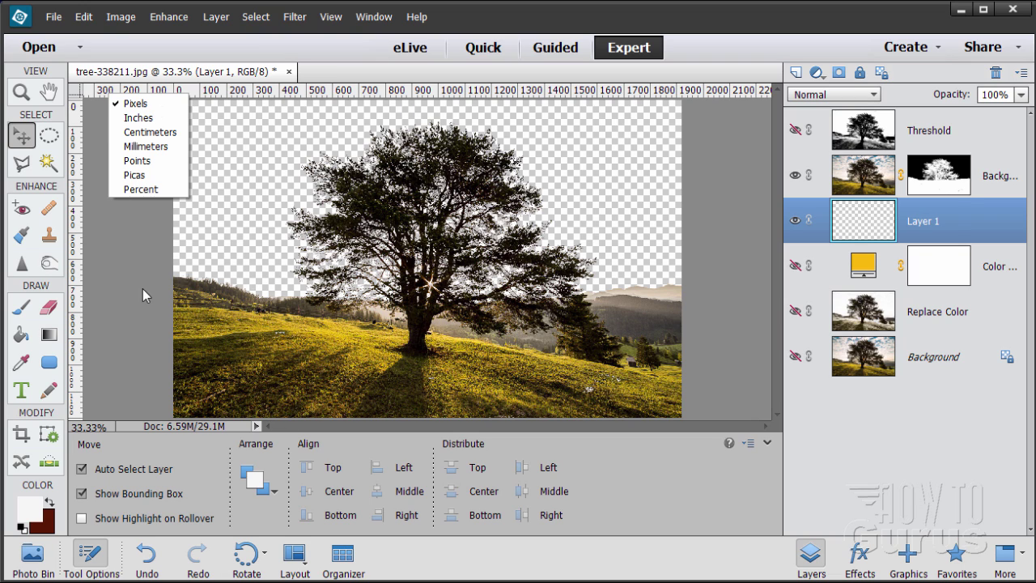
pyautogui.click(112, 286)
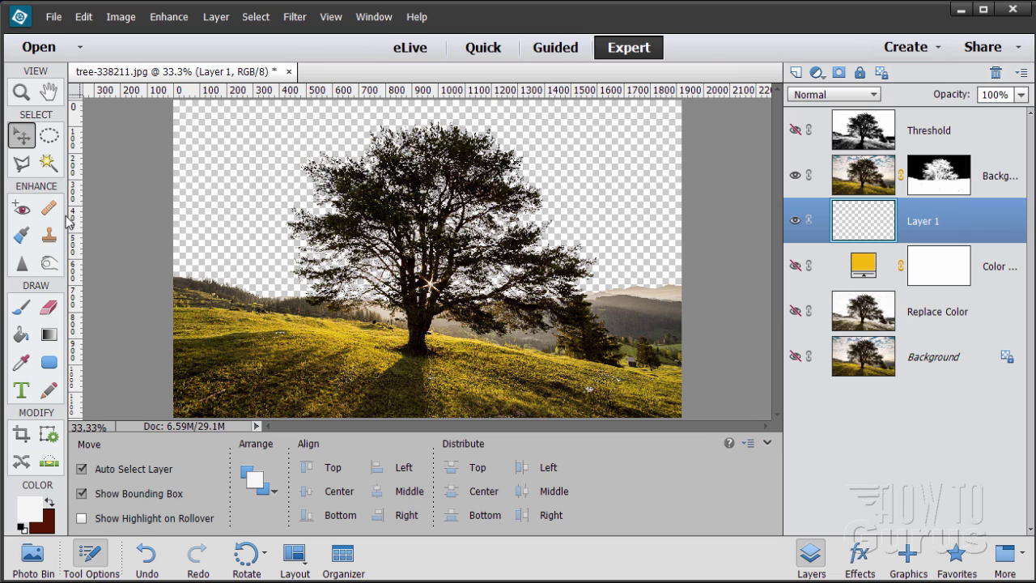
pyautogui.moveTo(74, 254); pyautogui.dragTo(428, 235)
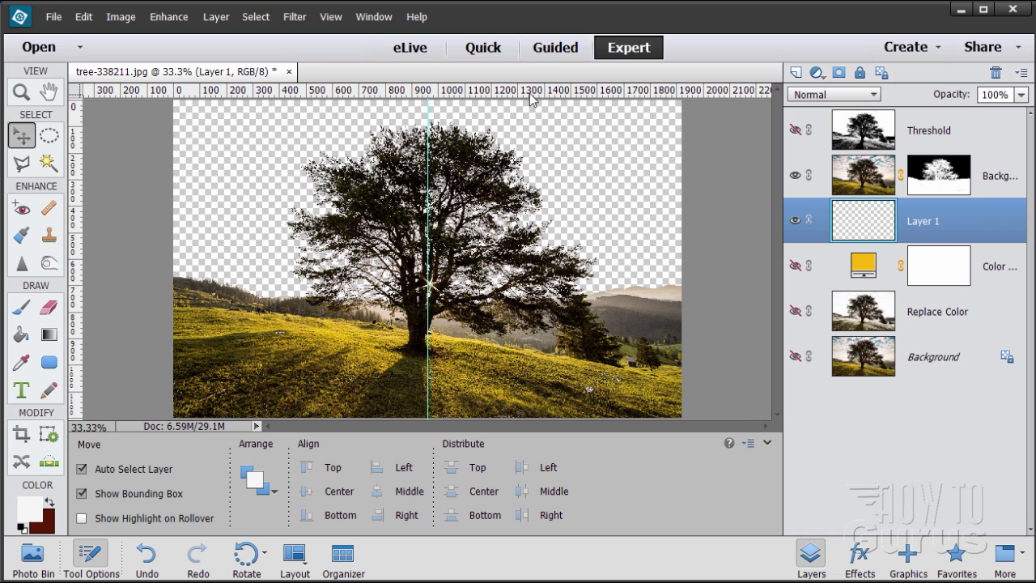
pyautogui.moveTo(532, 91); pyautogui.dragTo(509, 283)
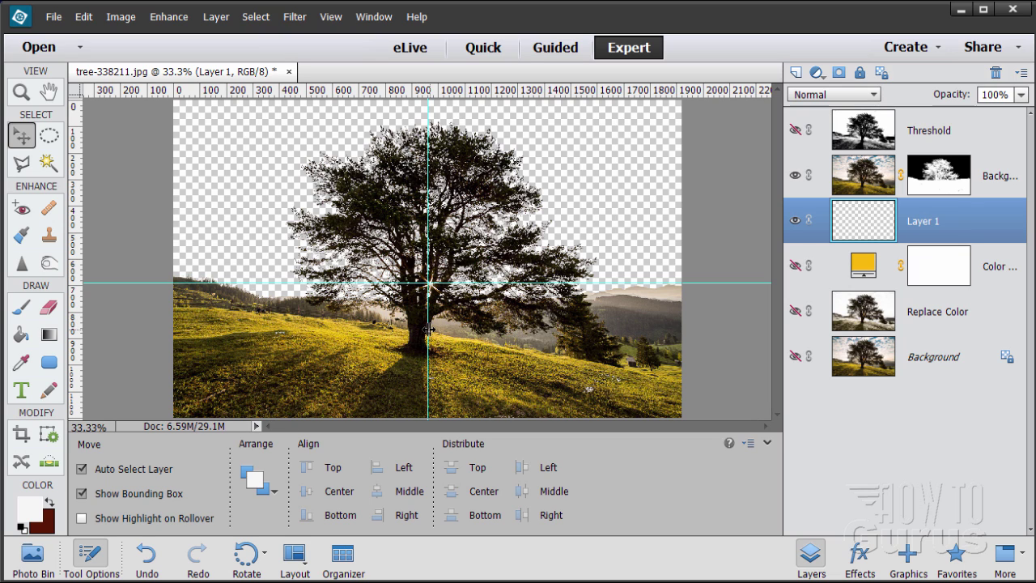
pyautogui.moveTo(429, 328); pyautogui.dragTo(430, 286)
pyautogui.moveTo(468, 283)
pyautogui.mouseDown()
pyautogui.moveTo(478, 293)
pyautogui.moveTo(478, 269)
pyautogui.moveTo(478, 284)
pyautogui.mouseUp()
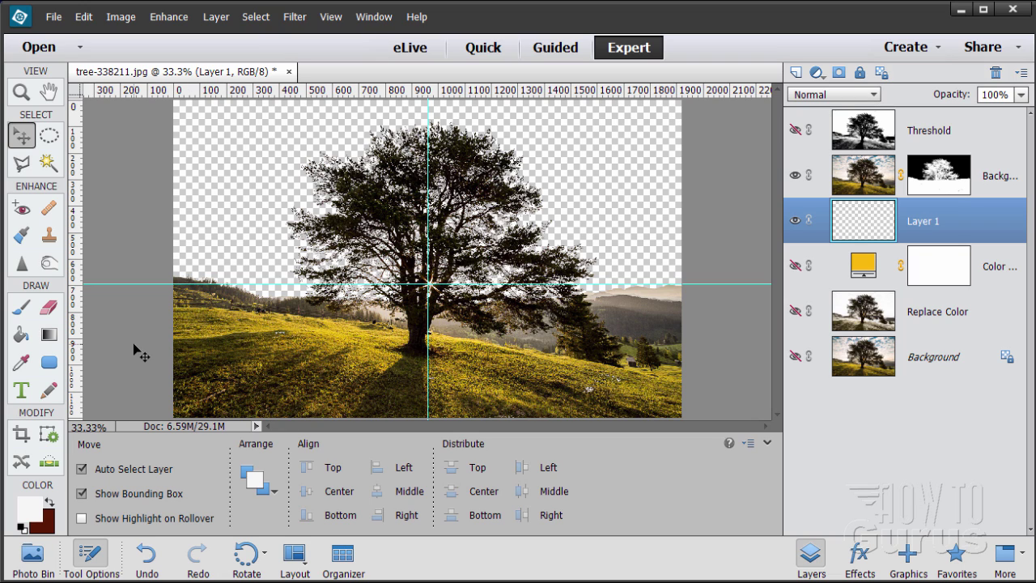
# Set the foreground color to bright yellow fafa00 and confirm dark reddish-brown 5b1702 as the background color.
pyautogui.click(32, 512)
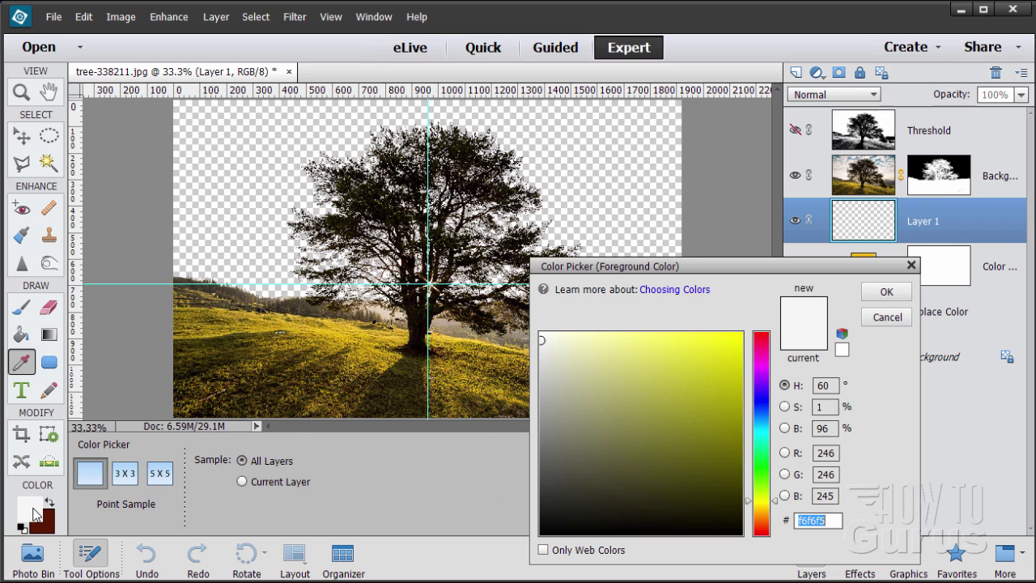
pyautogui.click(740, 335)
pyautogui.click(878, 298)
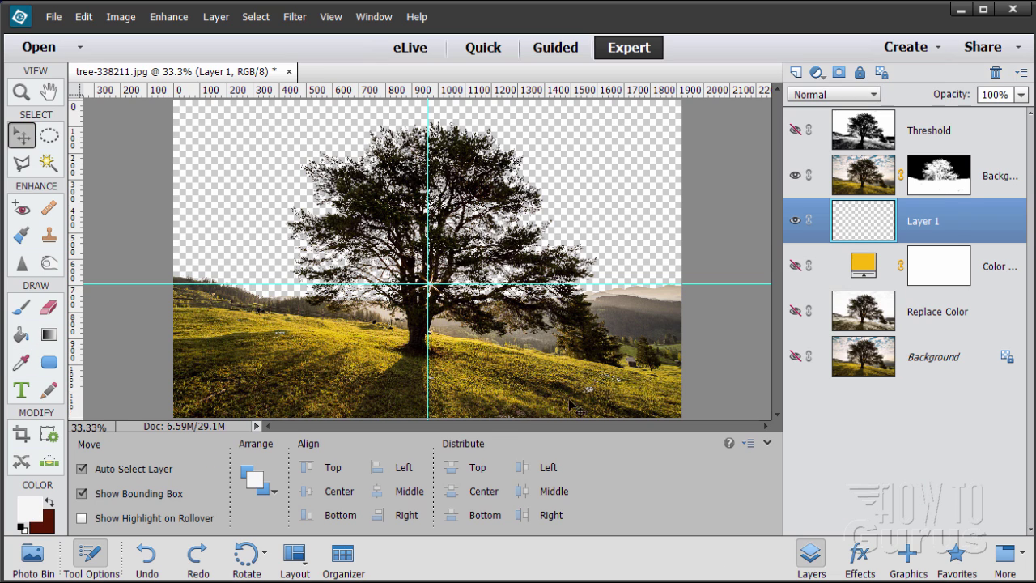
pyautogui.click(53, 528)
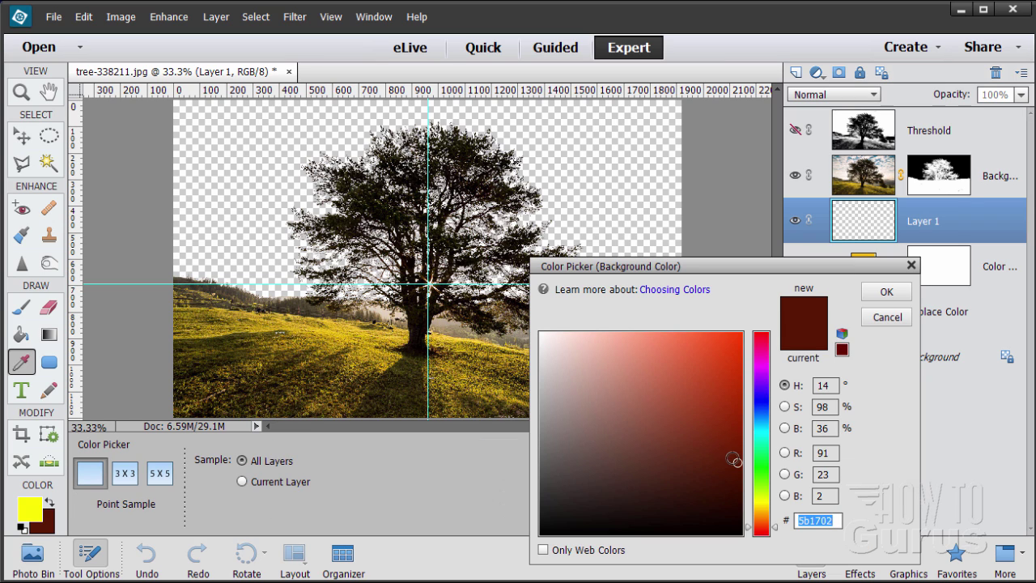
pyautogui.click(885, 292)
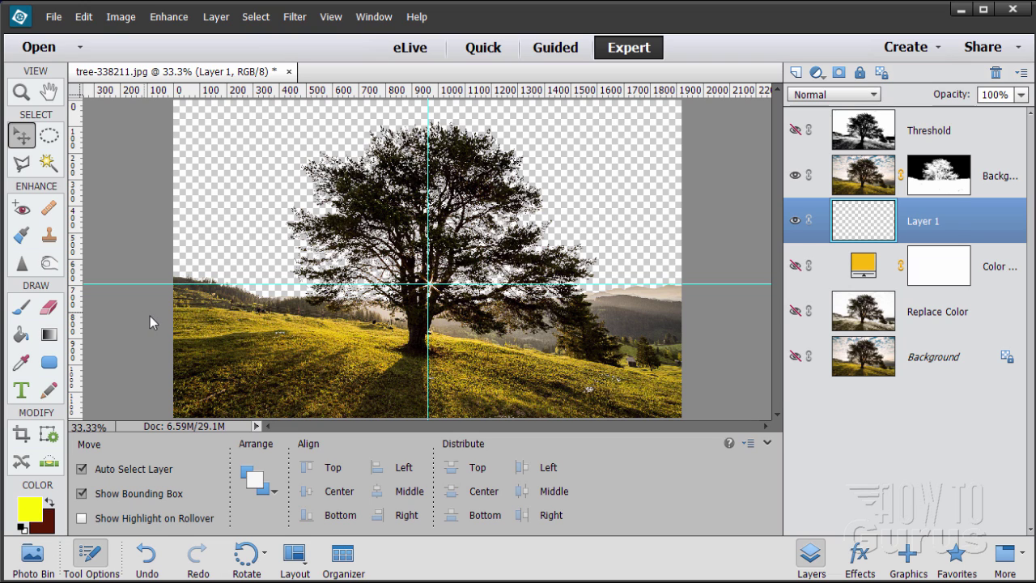
# Choose the Gradient tool with the Foreground to Background preset and open that gradient for editing.
pyautogui.click(51, 333)
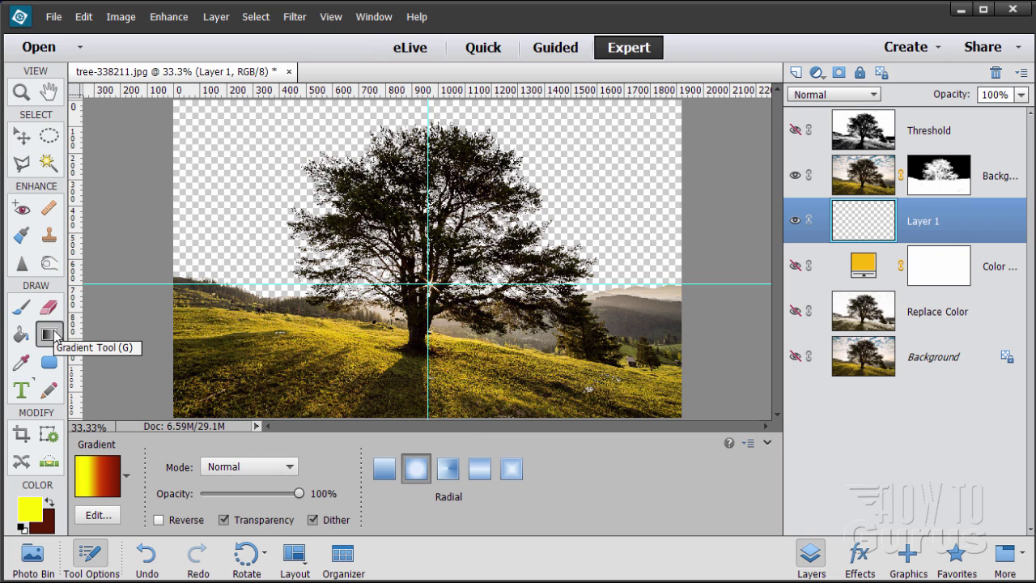
pyautogui.click(126, 476)
pyautogui.click(91, 111)
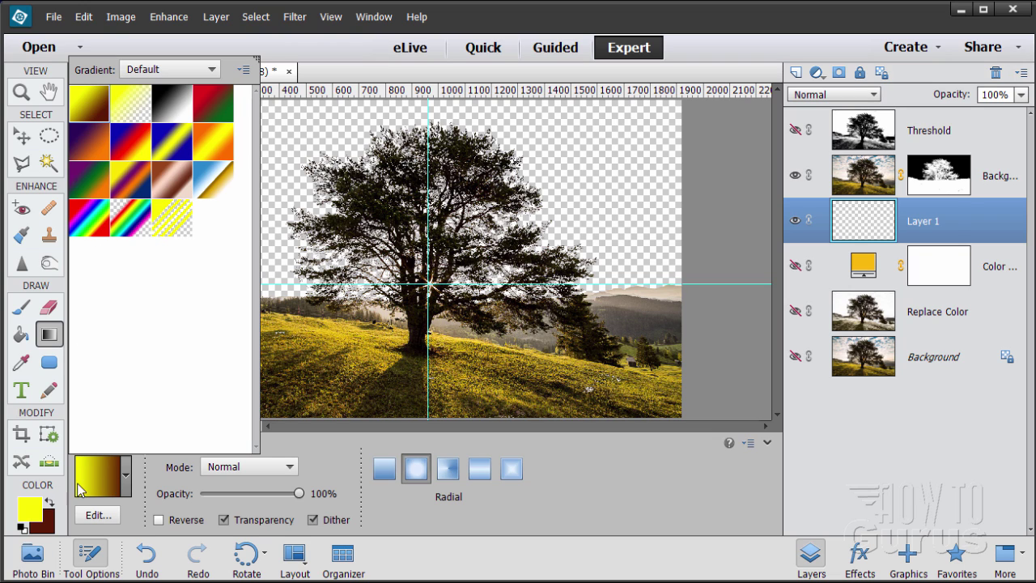
pyautogui.doubleClick(95, 102)
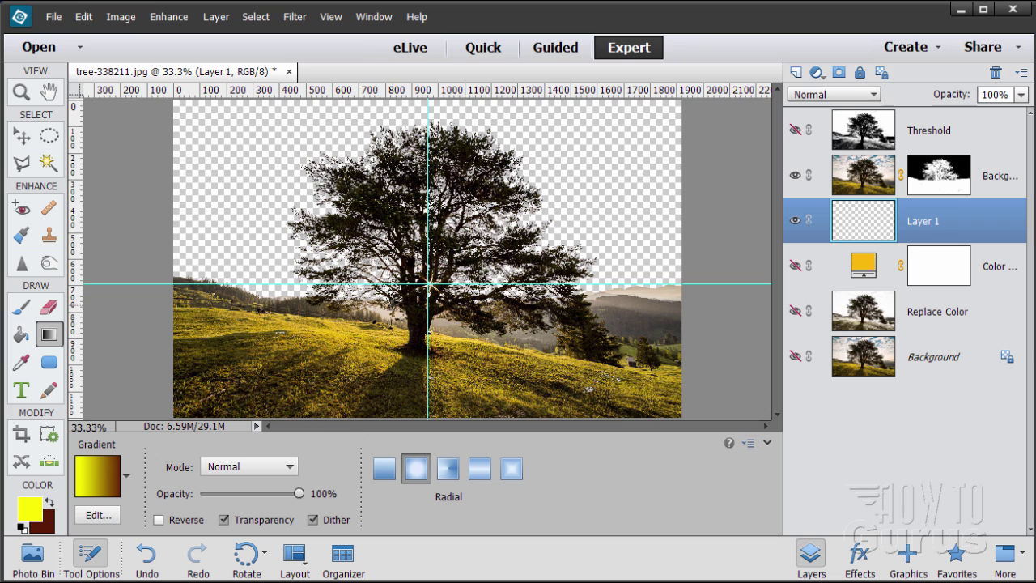
pyautogui.click(97, 481)
pyautogui.moveTo(515, 229); pyautogui.dragTo(372, 147)
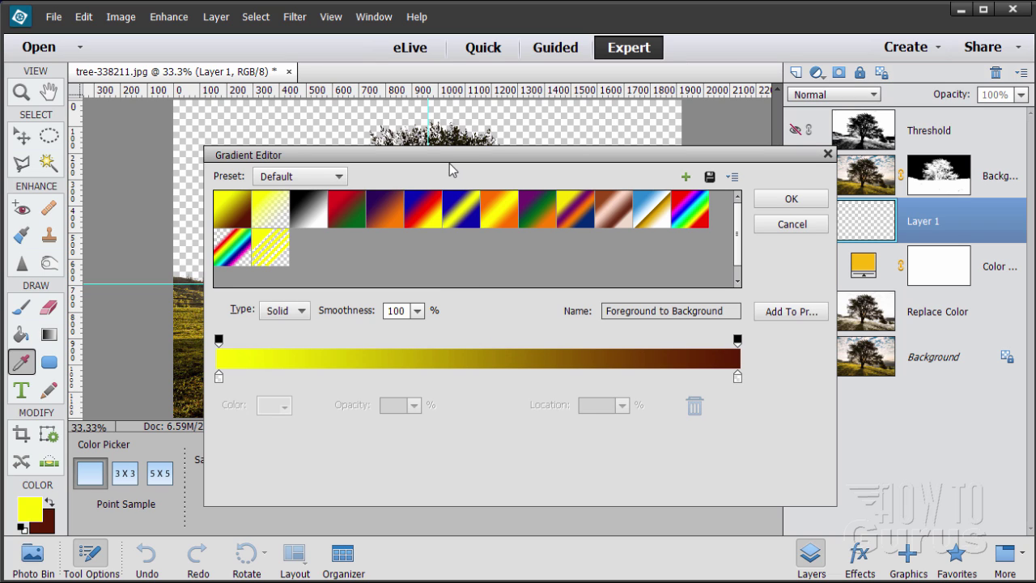
pyautogui.moveTo(443, 156); pyautogui.dragTo(437, 165)
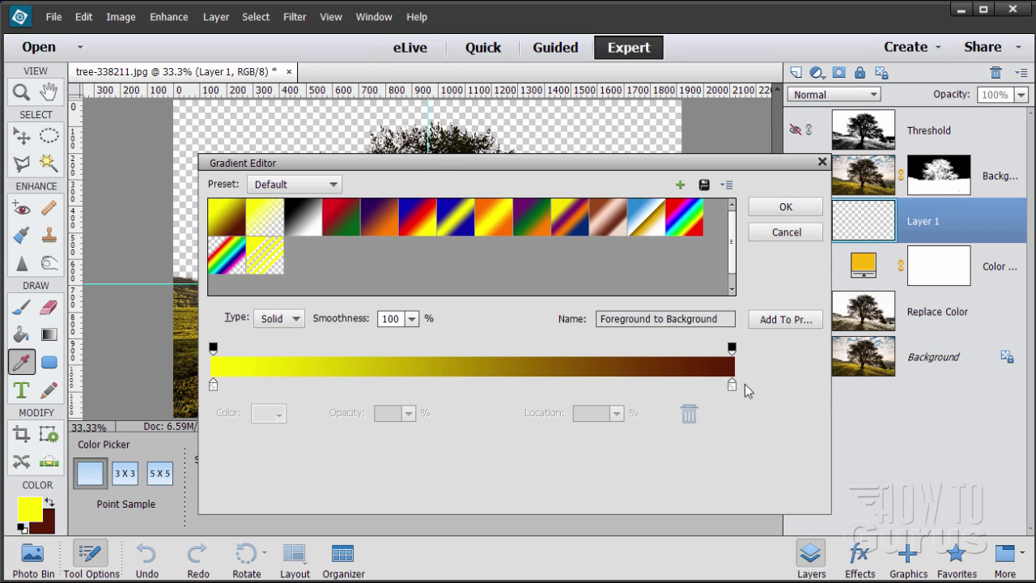
# Set the gradient's starting color stop at 0% to yellow ffe402.
pyautogui.click(213, 385)
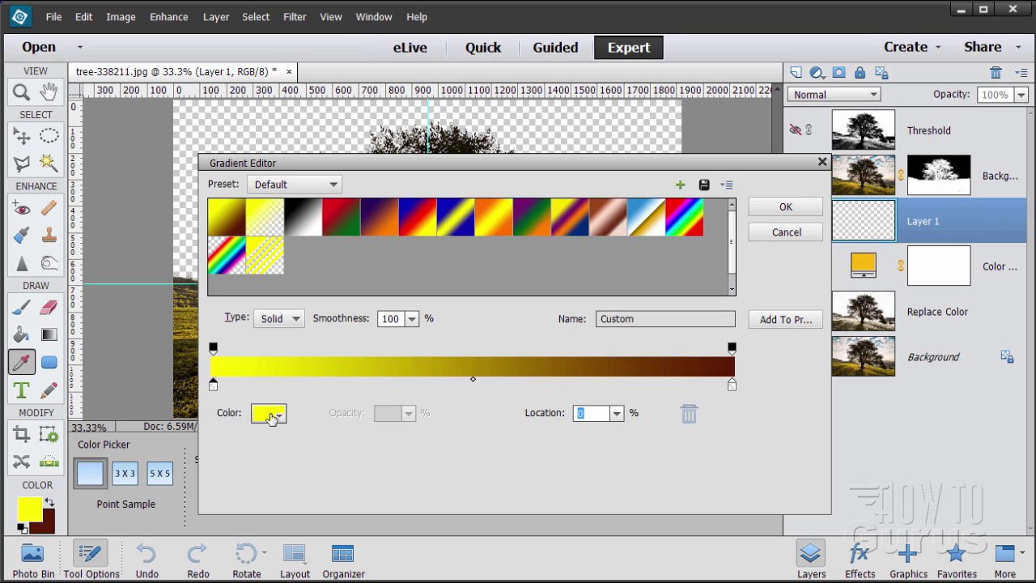
pyautogui.click(732, 387)
pyautogui.click(213, 385)
pyautogui.click(260, 416)
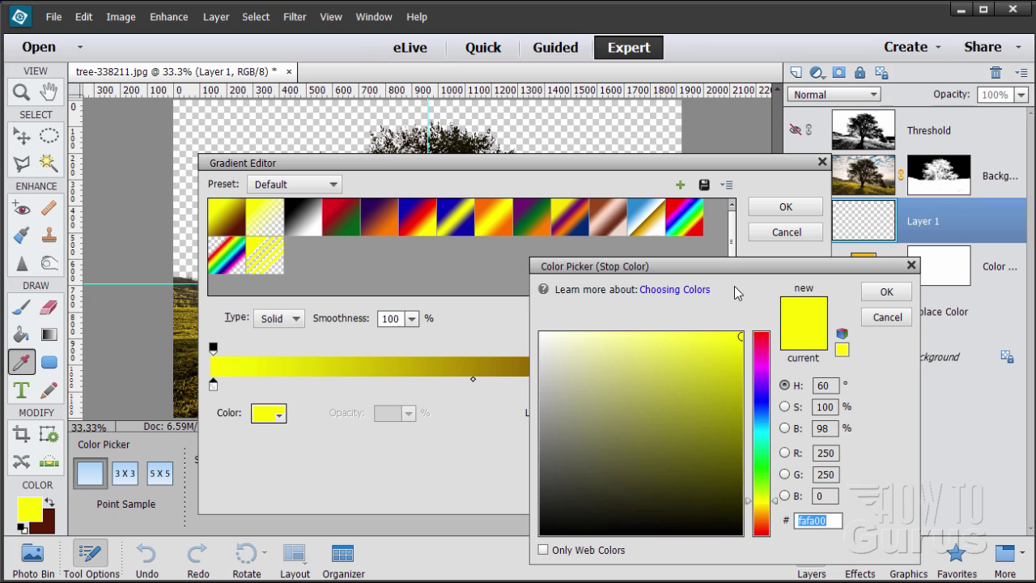
pyautogui.moveTo(706, 274); pyautogui.dragTo(607, 275)
pyautogui.click(642, 337)
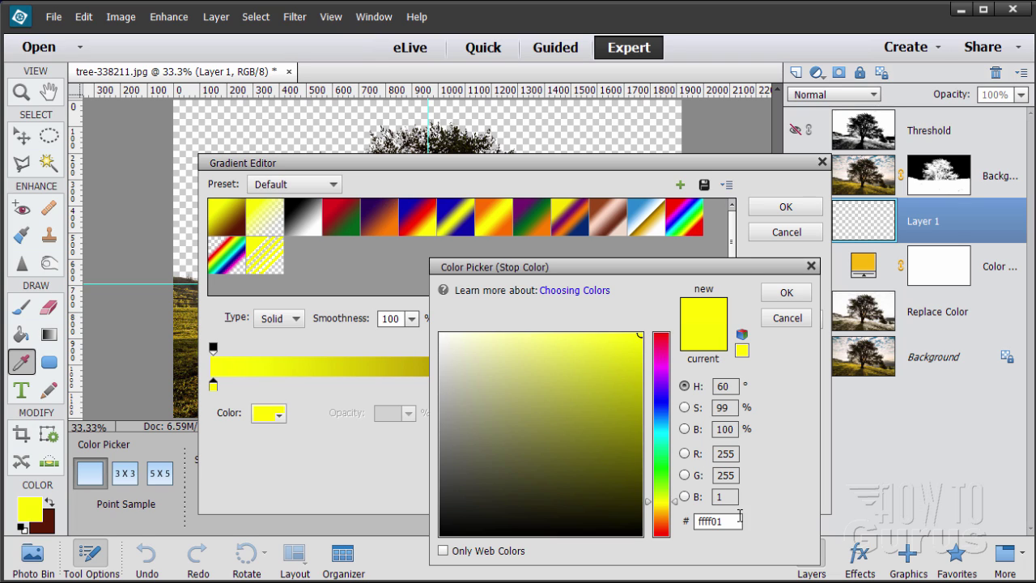
pyautogui.moveTo(732, 521); pyautogui.dragTo(679, 526)
pyautogui.write('0000ff')
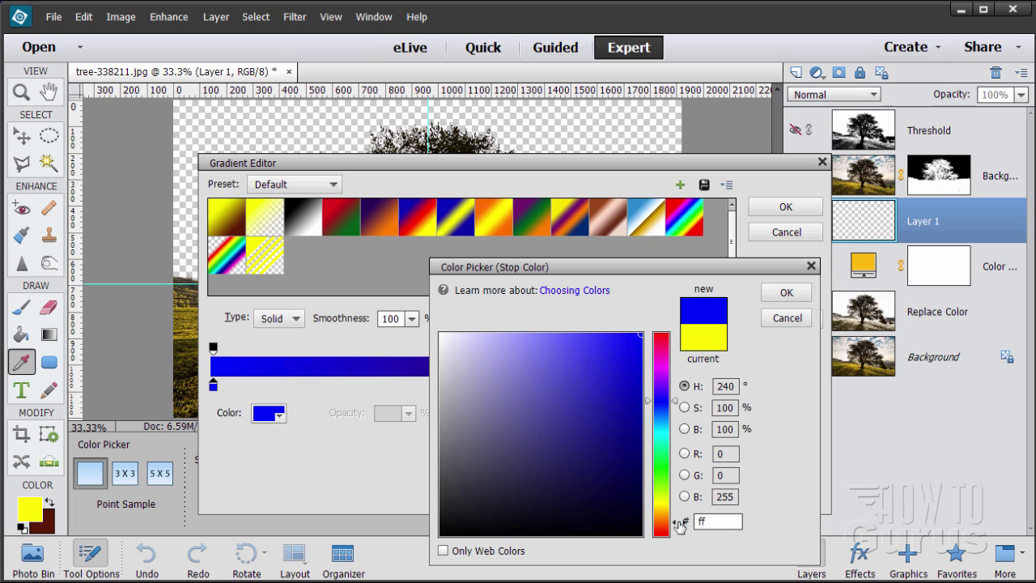
pyautogui.write('e')
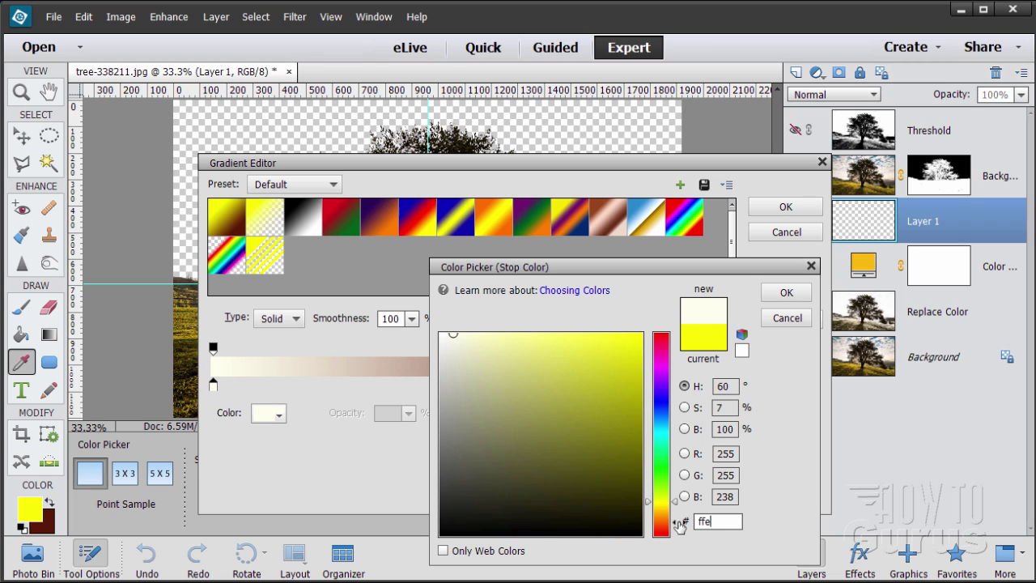
pyautogui.write('402')
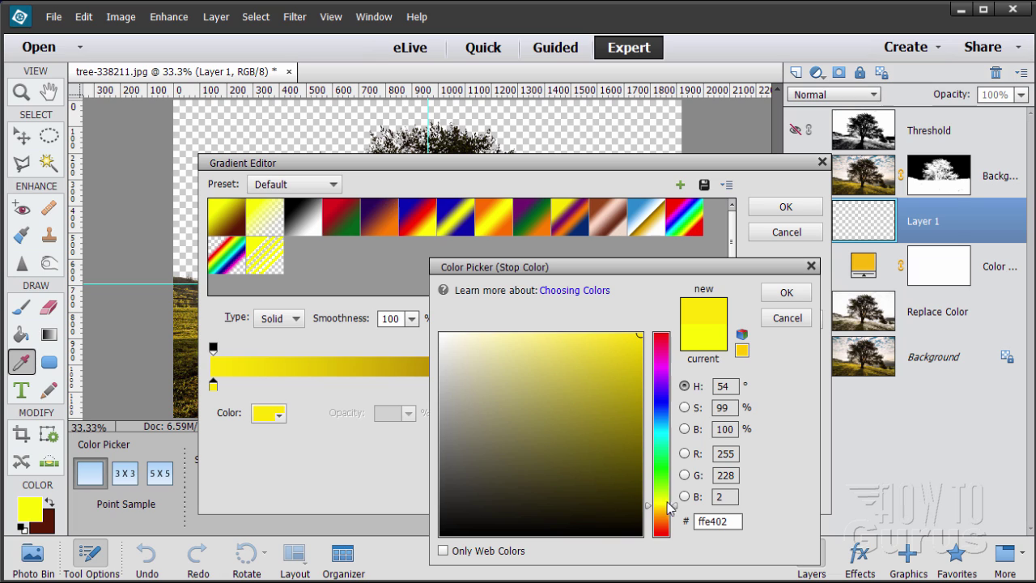
pyautogui.click(784, 293)
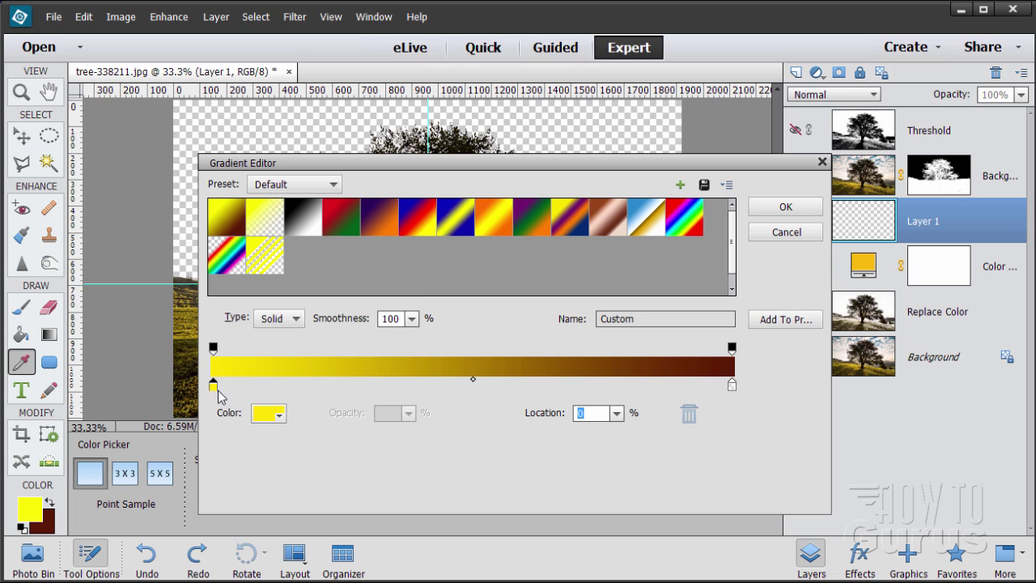
# Add a color stop at 20% along the gradient and set its color to golden ffc502.
pyautogui.click(283, 387)
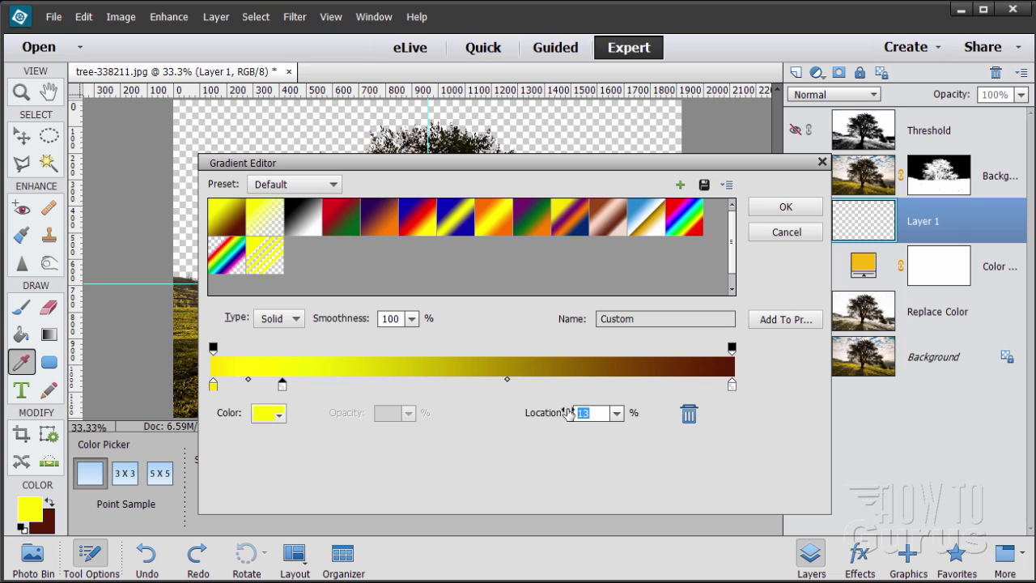
pyautogui.write('20')
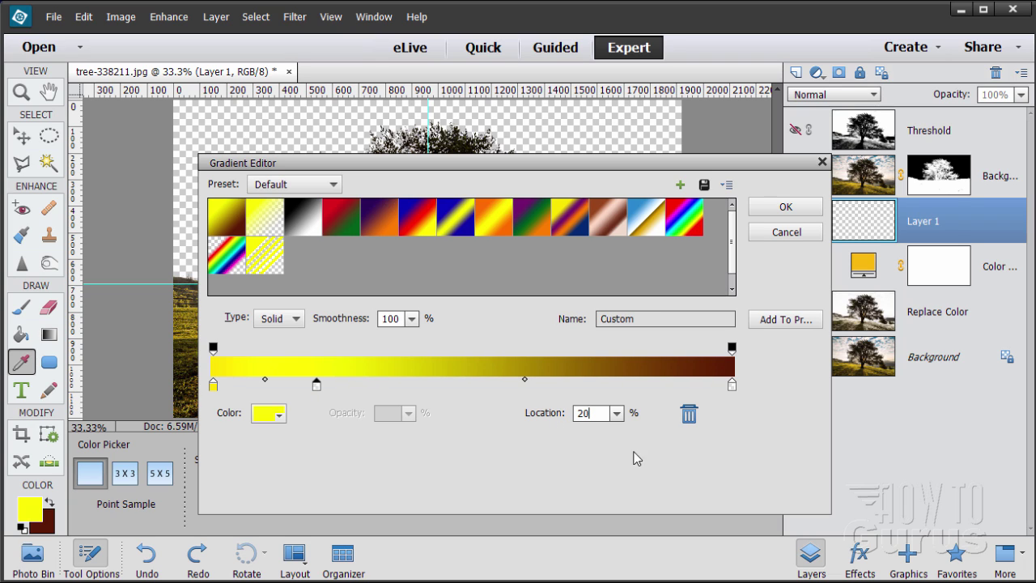
pyautogui.click(316, 385)
pyautogui.click(266, 415)
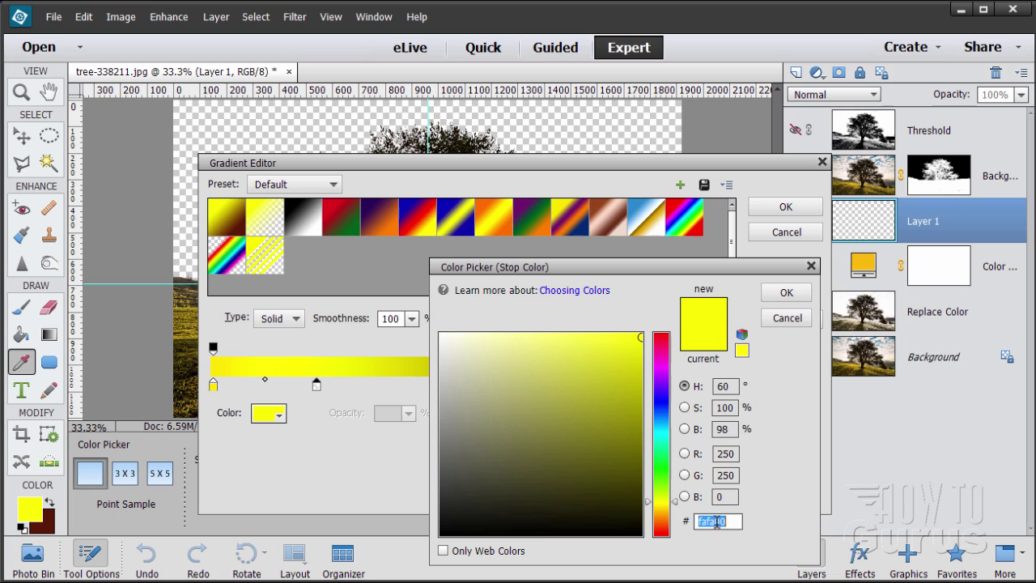
pyautogui.write('ff')
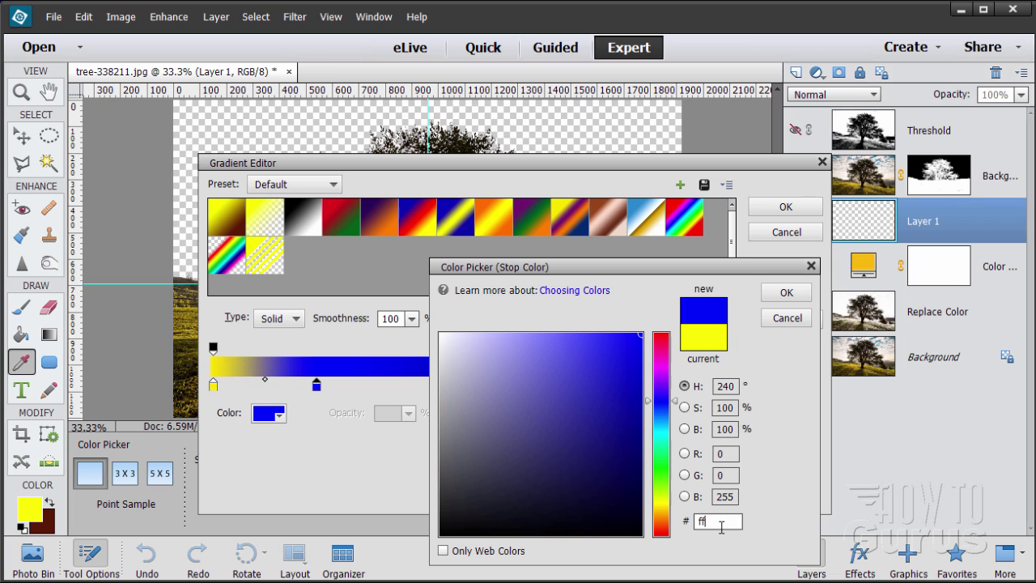
pyautogui.write('c')
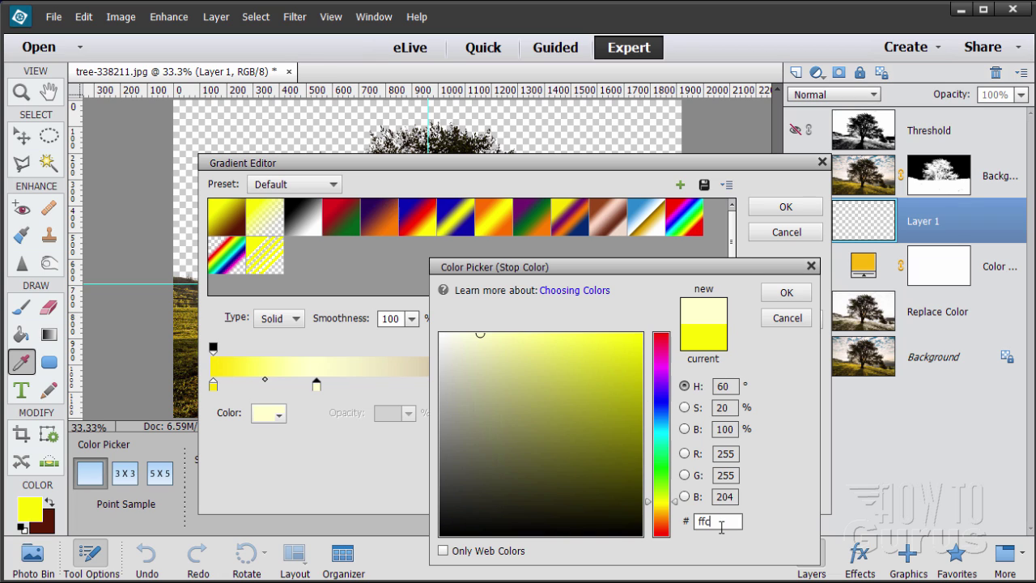
pyautogui.write('502')
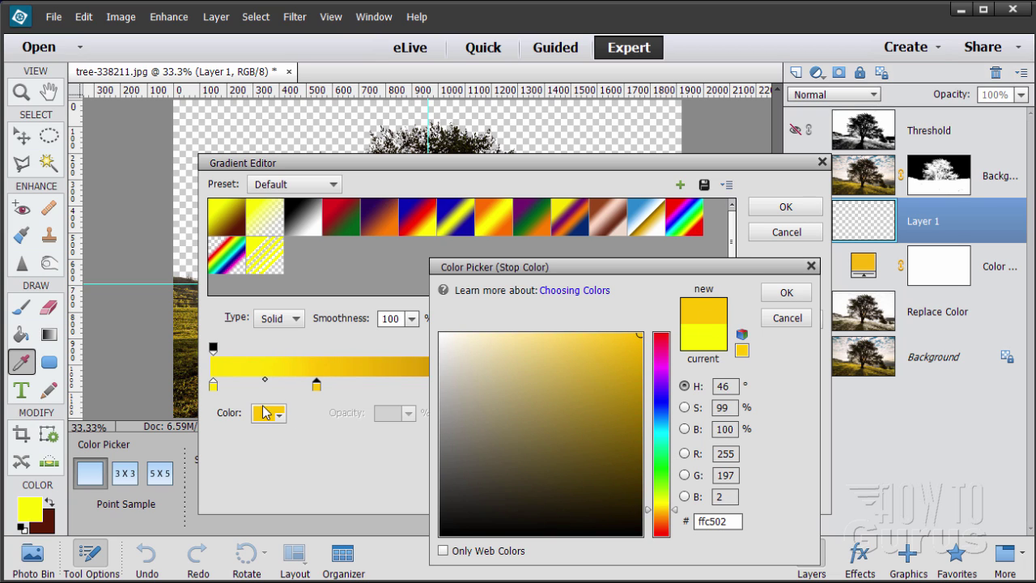
pyautogui.click(782, 294)
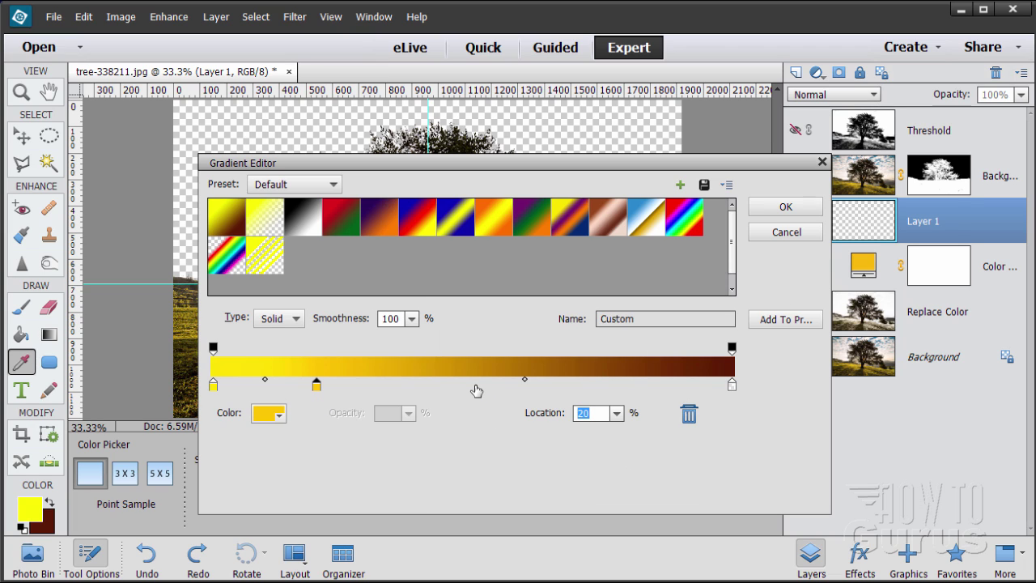
# Add a color stop at 50% along the gradient and set its color to reddish-orange cf4102.
pyautogui.moveTo(452, 387); pyautogui.dragTo(463, 388)
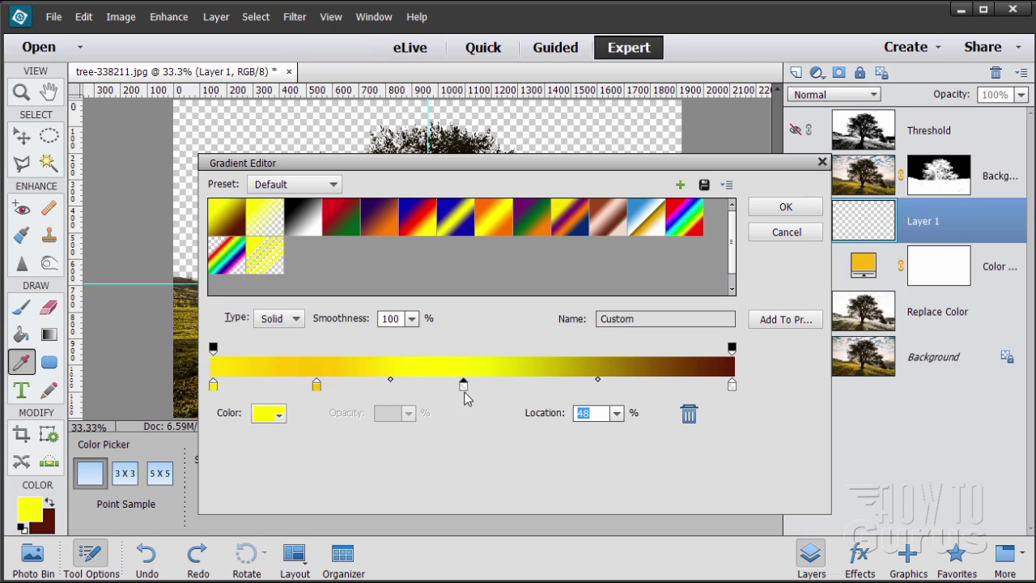
pyautogui.write('50')
pyautogui.click(263, 413)
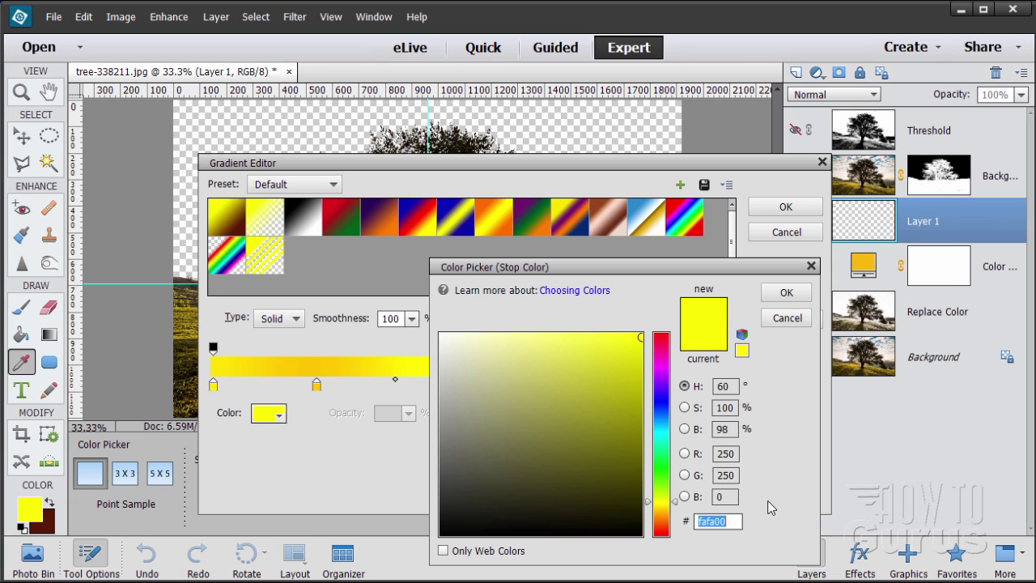
pyautogui.write('c')
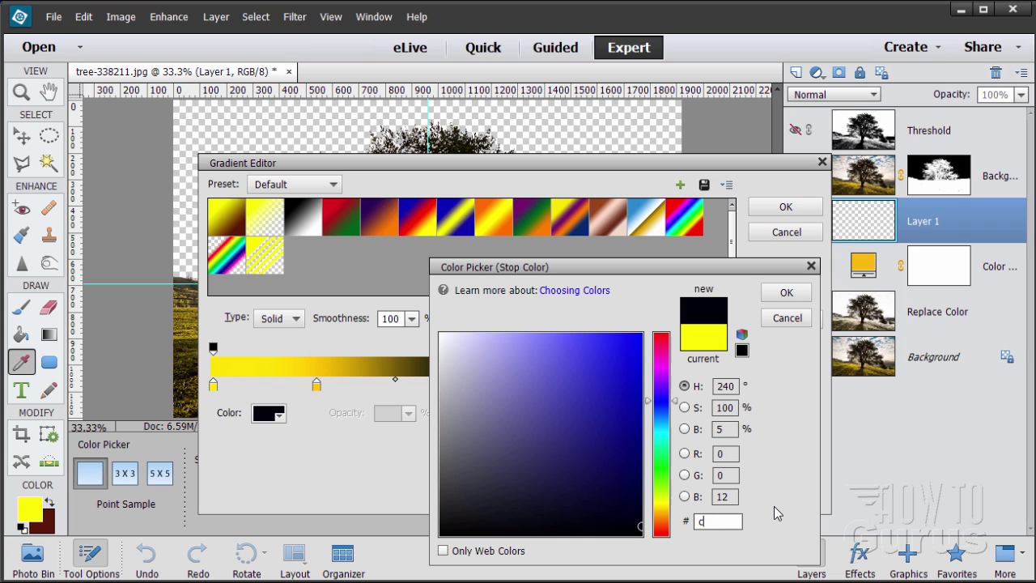
pyautogui.write('f')
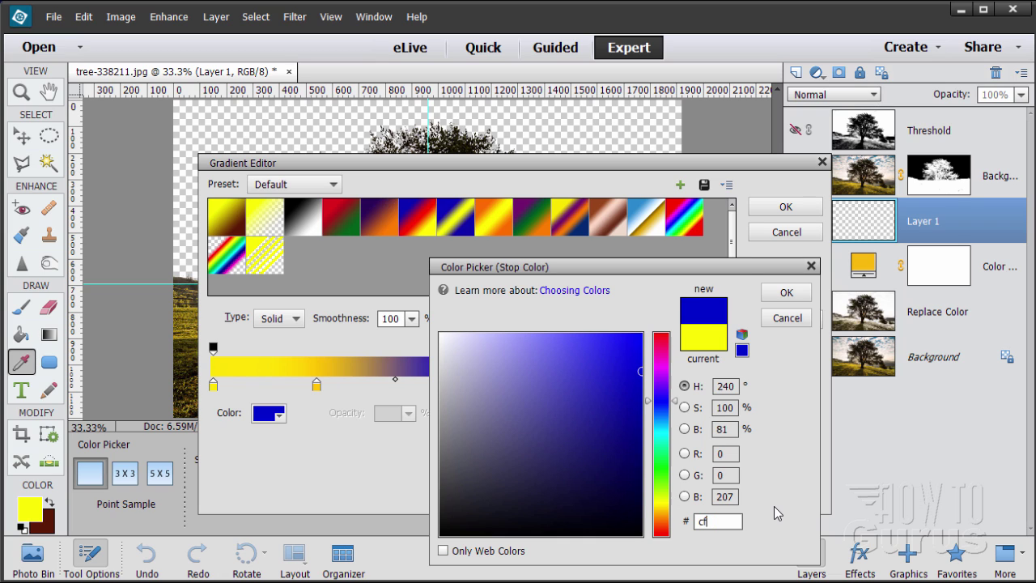
pyautogui.write('410')
pyautogui.write('2')
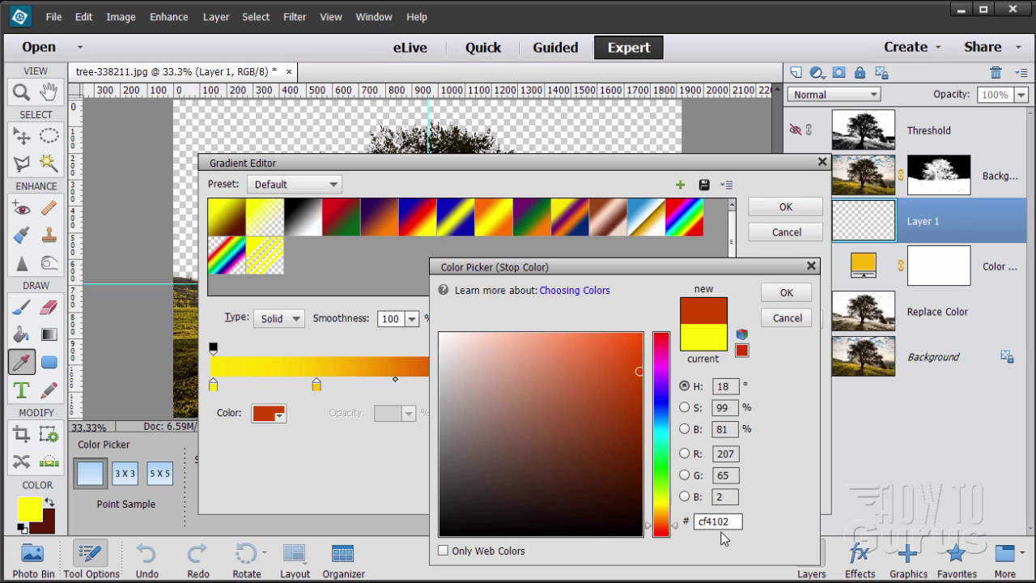
pyautogui.click(782, 295)
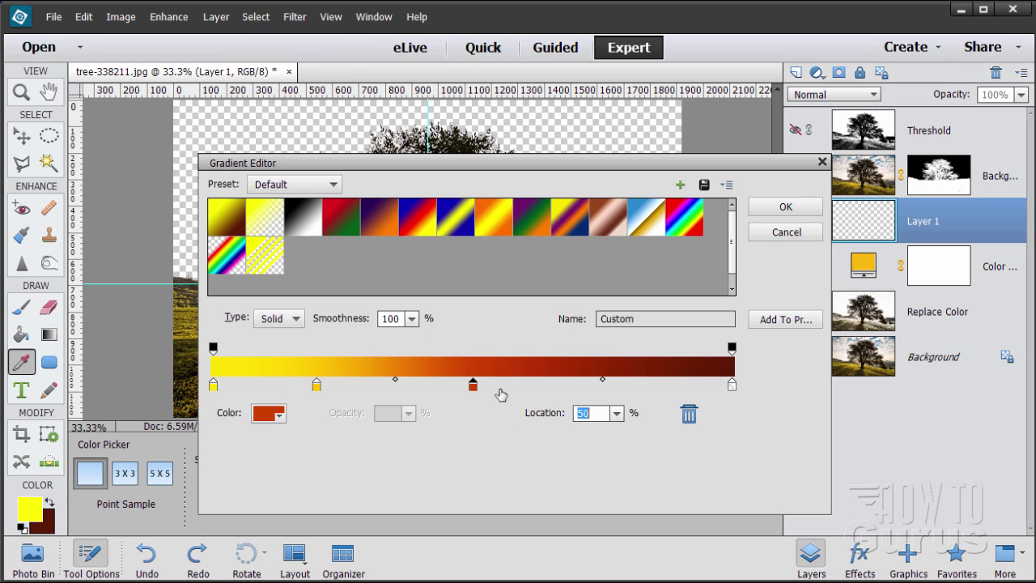
# Set the gradient's ending color stop at 100% to dark reddish-brown 5b1702 and accept the edited gradient.
pyautogui.click(732, 386)
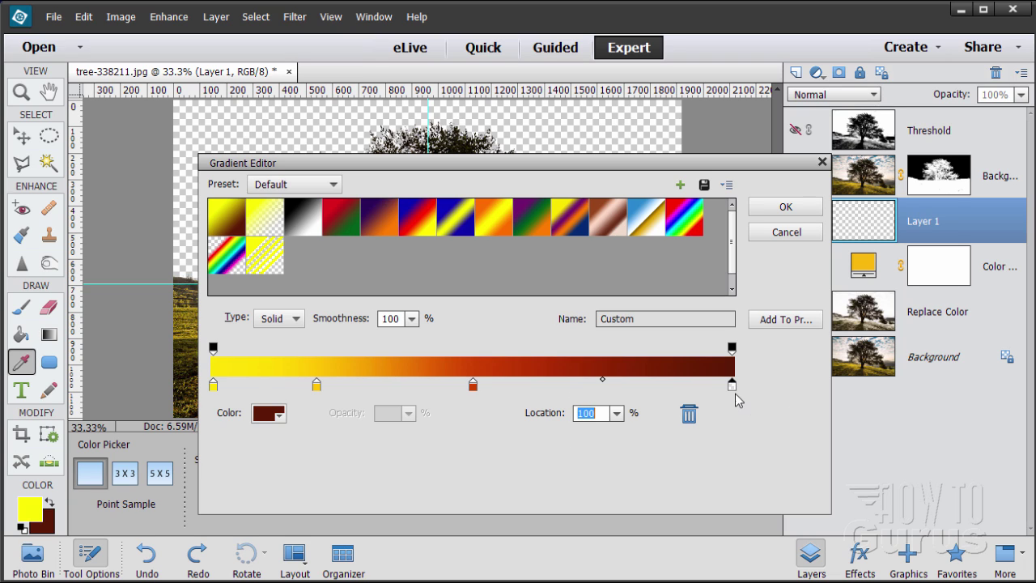
pyautogui.click(271, 416)
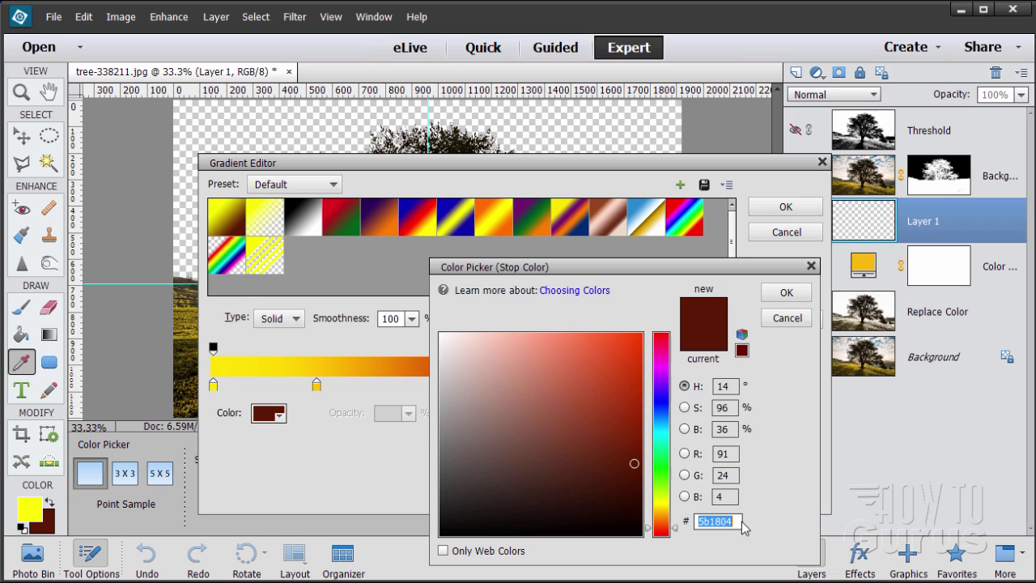
pyautogui.click(716, 527)
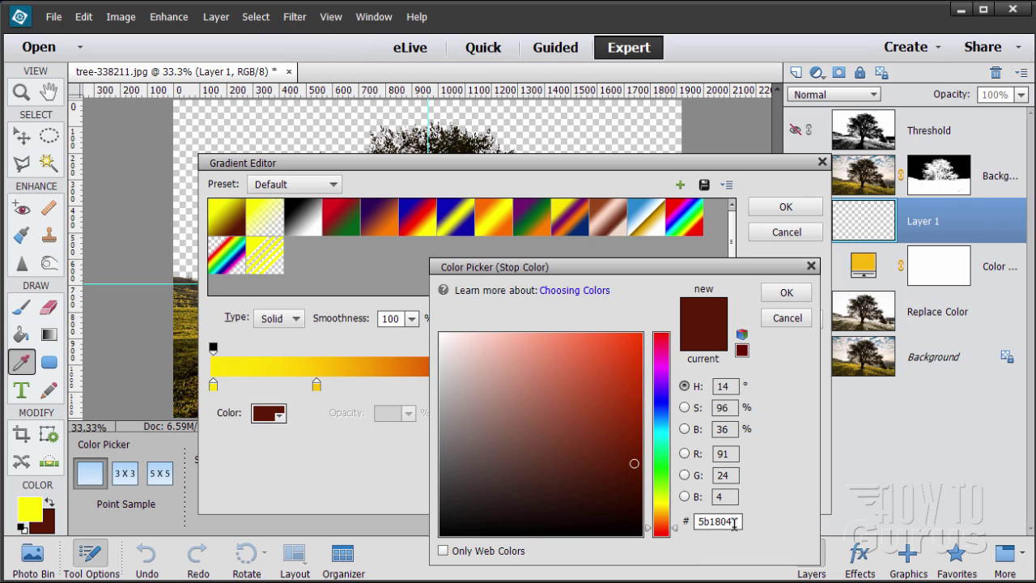
pyautogui.press('BackSpace')
pyautogui.press('BackSpace')
pyautogui.press('BackSpace')
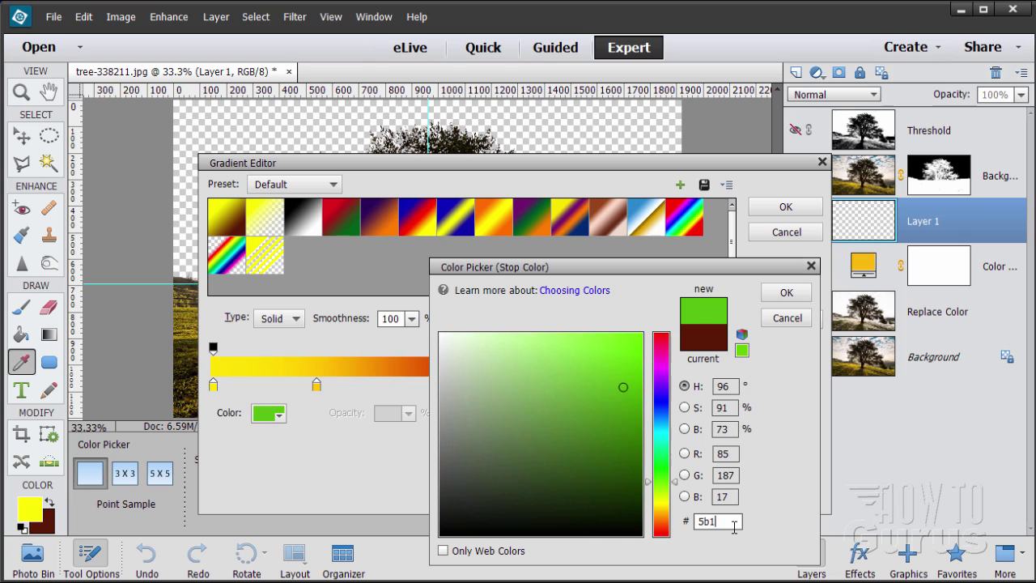
pyautogui.write('702')
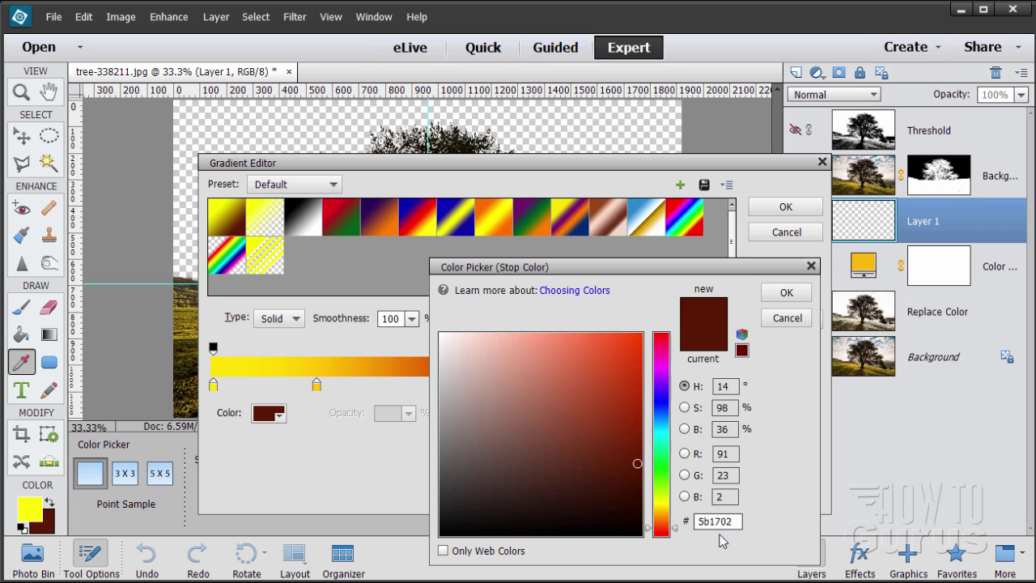
pyautogui.click(785, 293)
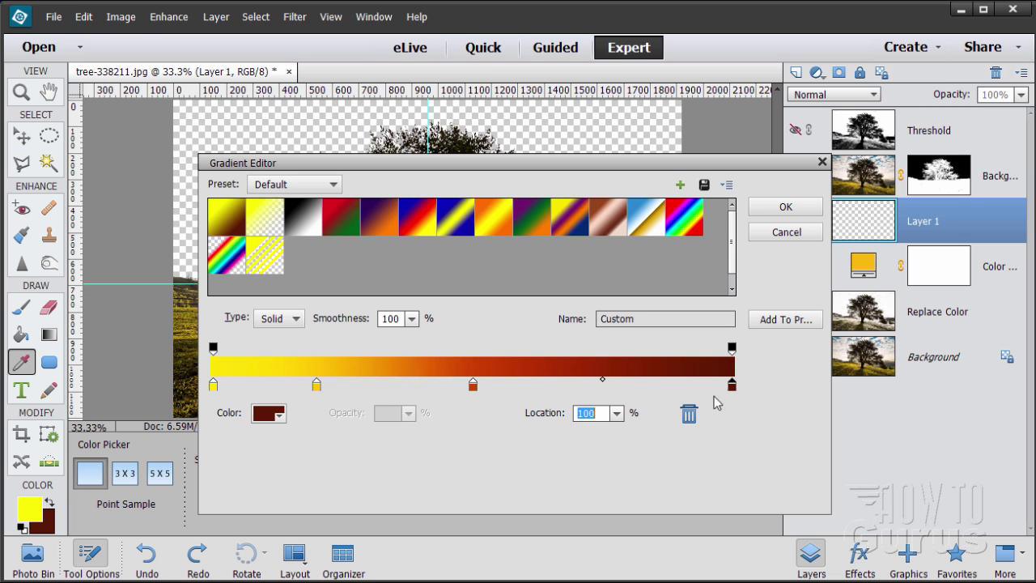
pyautogui.click(767, 208)
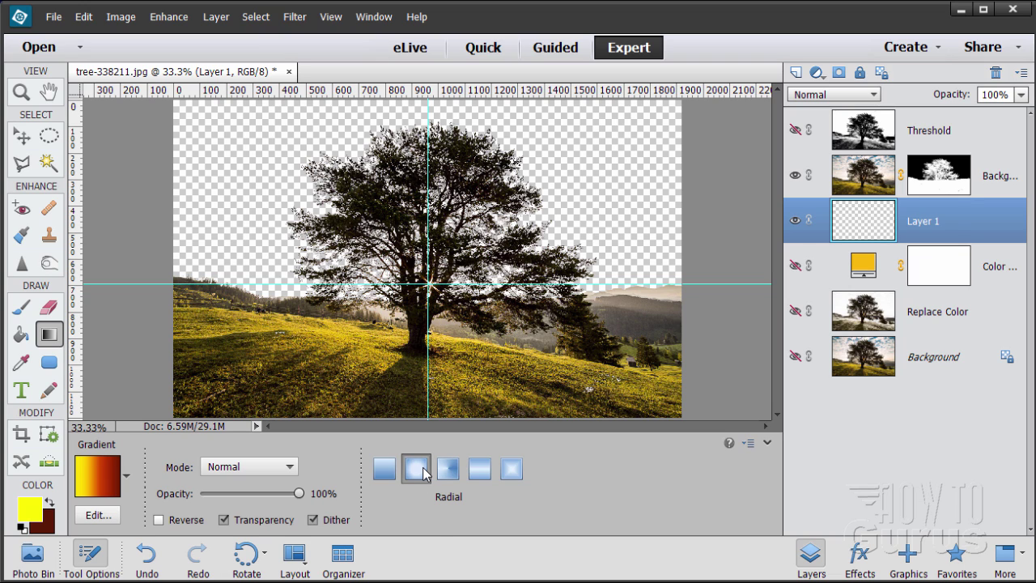
# Fill Layer 1 with a Radial gradient starting at the guide intersection on the sun and ending at the image's upper-right corner.
pyautogui.click(383, 470)
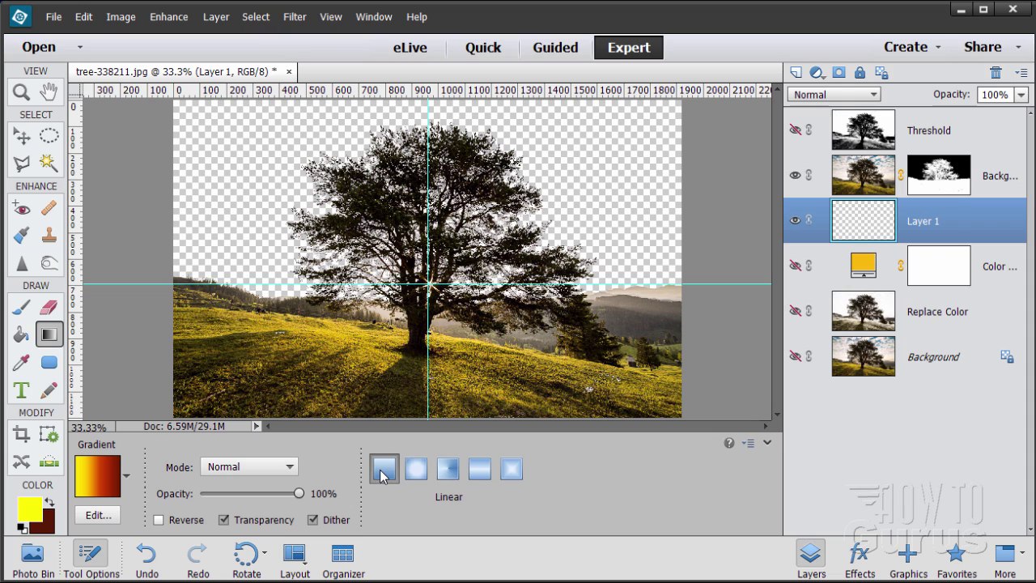
pyautogui.click(417, 470)
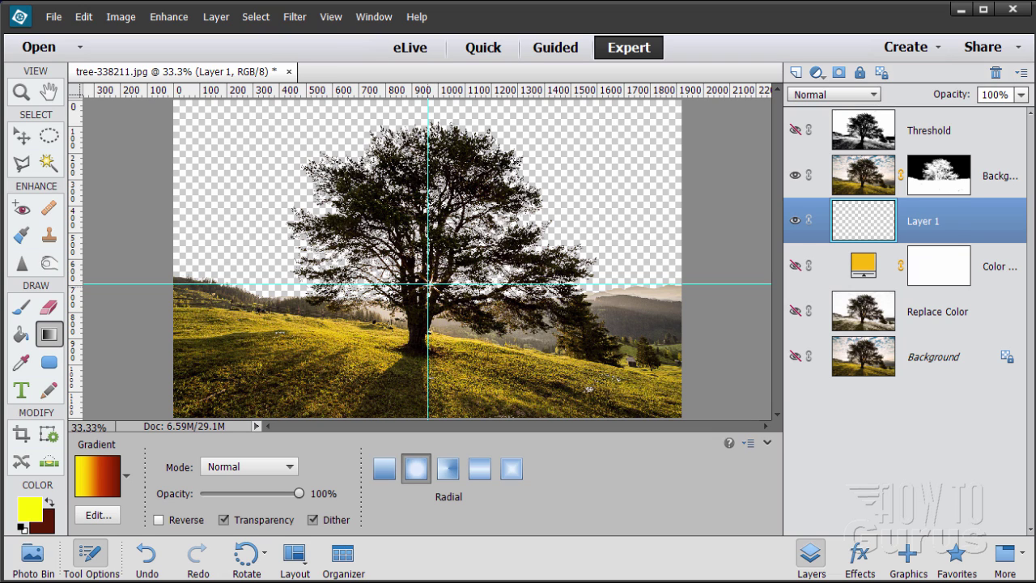
pyautogui.moveTo(429, 283); pyautogui.dragTo(684, 98)
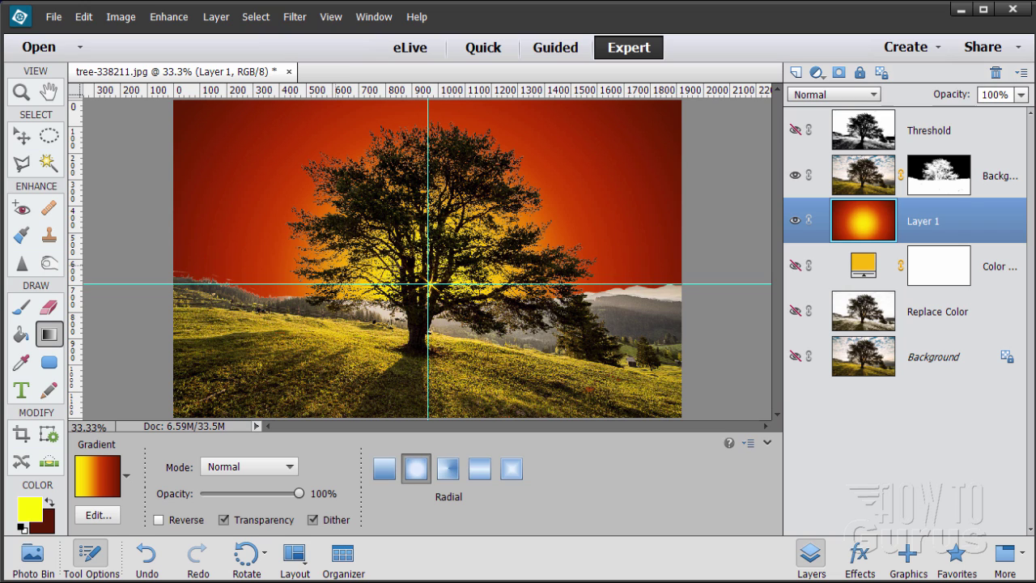
# Switch to the Move tool and hide the guides over the image.
pyautogui.click(25, 144)
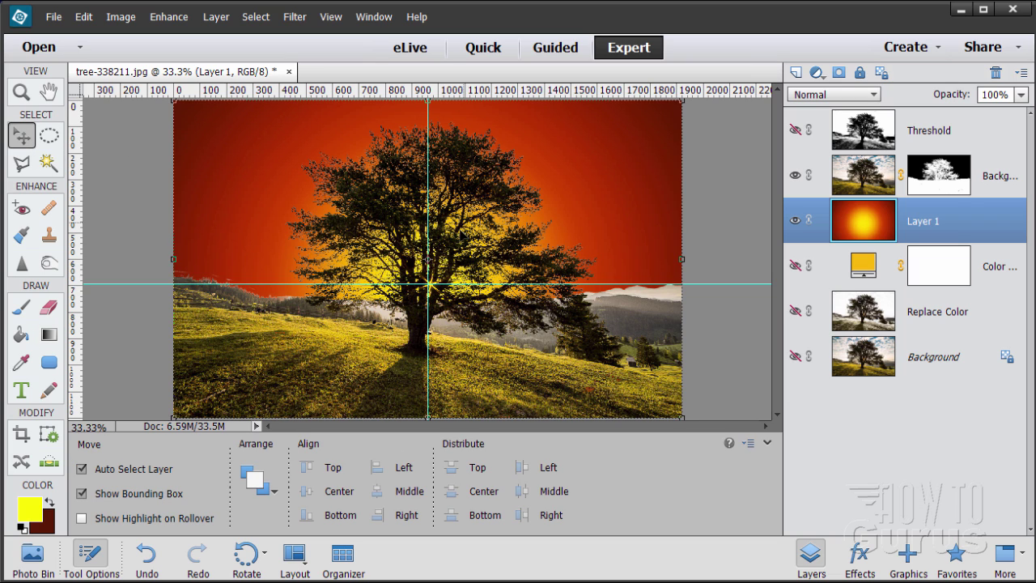
pyautogui.click(332, 20)
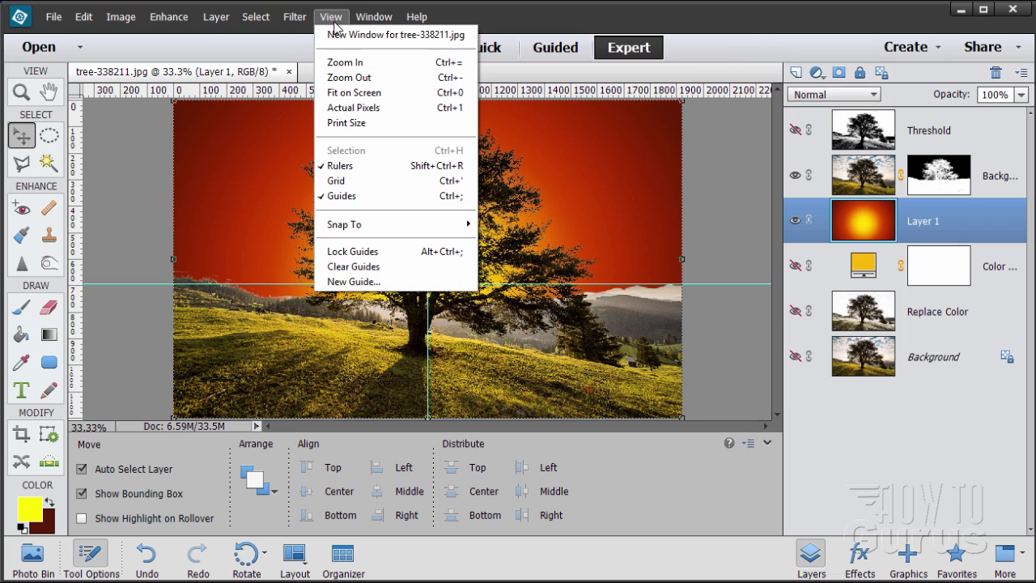
pyautogui.click(343, 196)
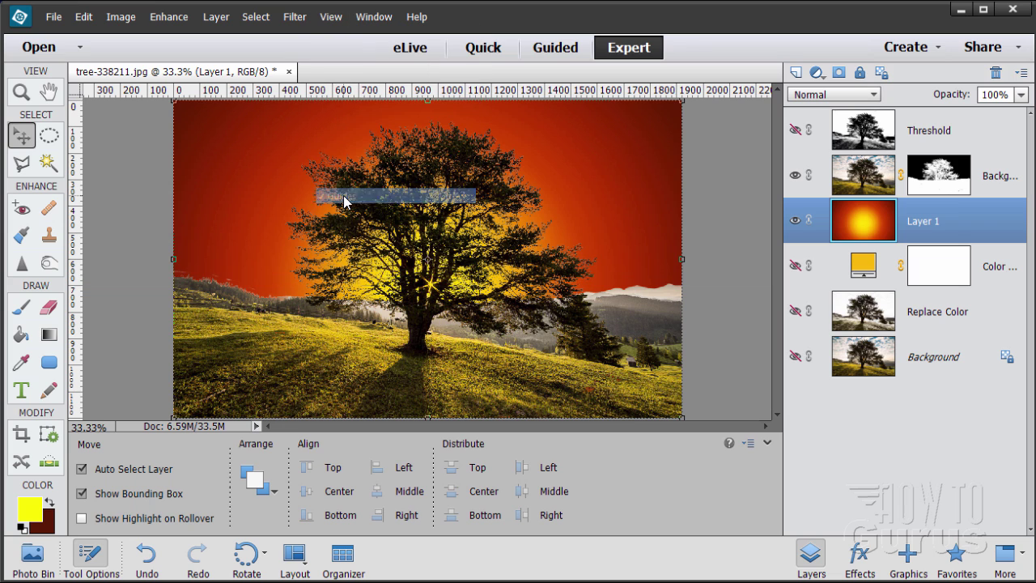
# Stretch the gradient on Layer 1 beyond the image's right edge to about 147% width.
pyautogui.click(22, 94)
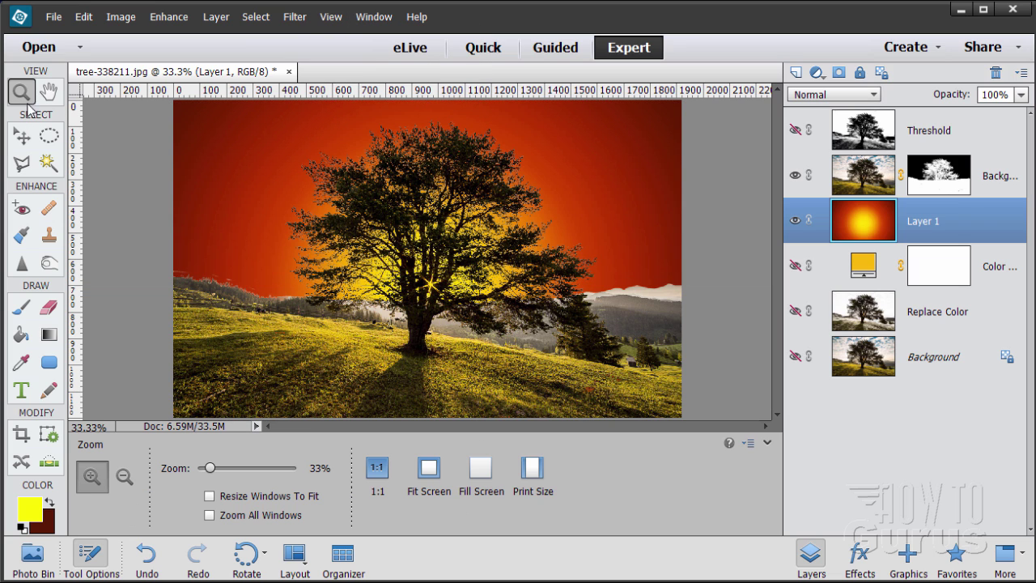
pyautogui.keyDown('alt'); pyautogui.click(417, 285); pyautogui.keyUp('alt')
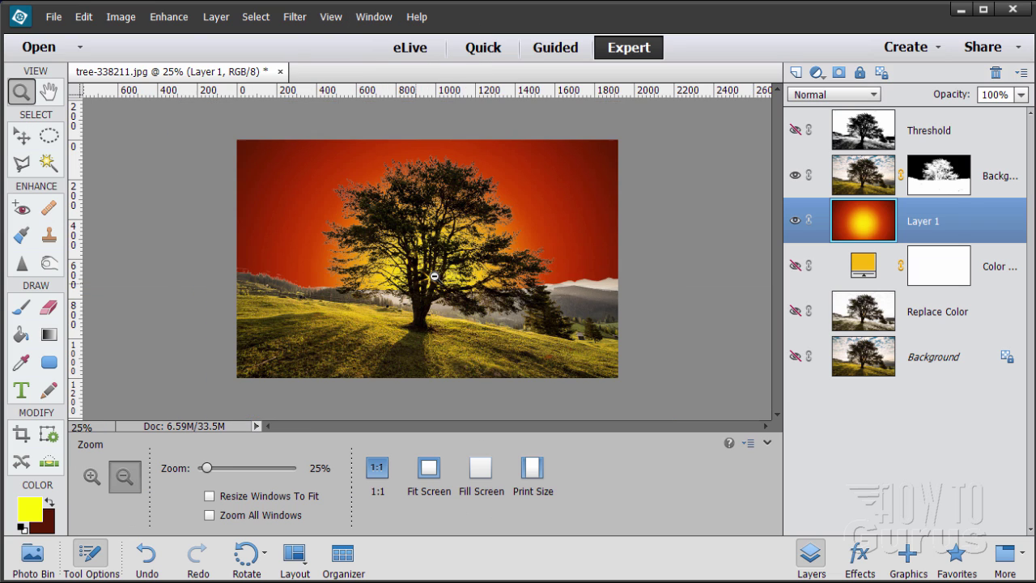
pyautogui.keyDown('alt'); pyautogui.click(435, 275); pyautogui.keyUp('alt')
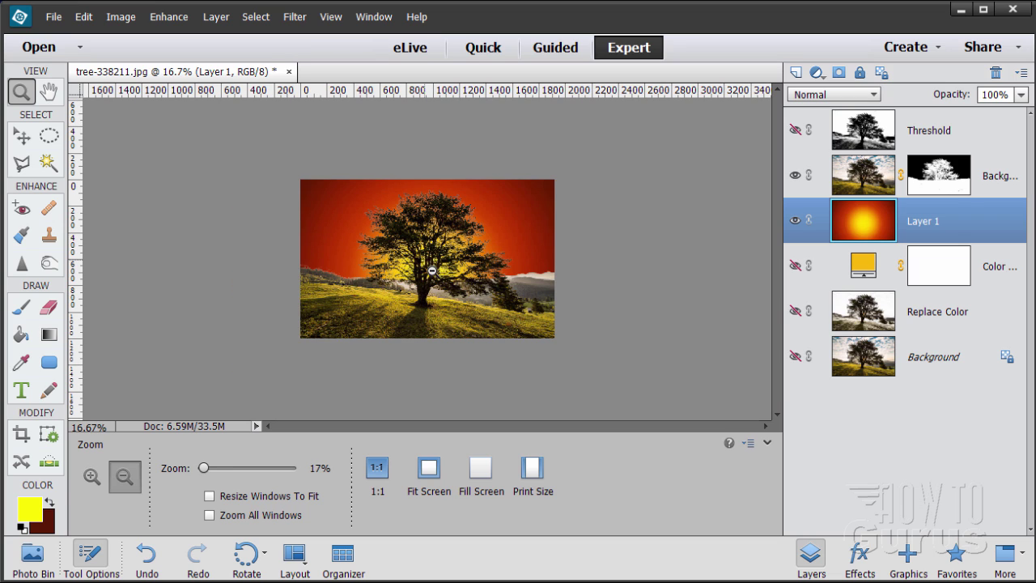
pyautogui.click(22, 136)
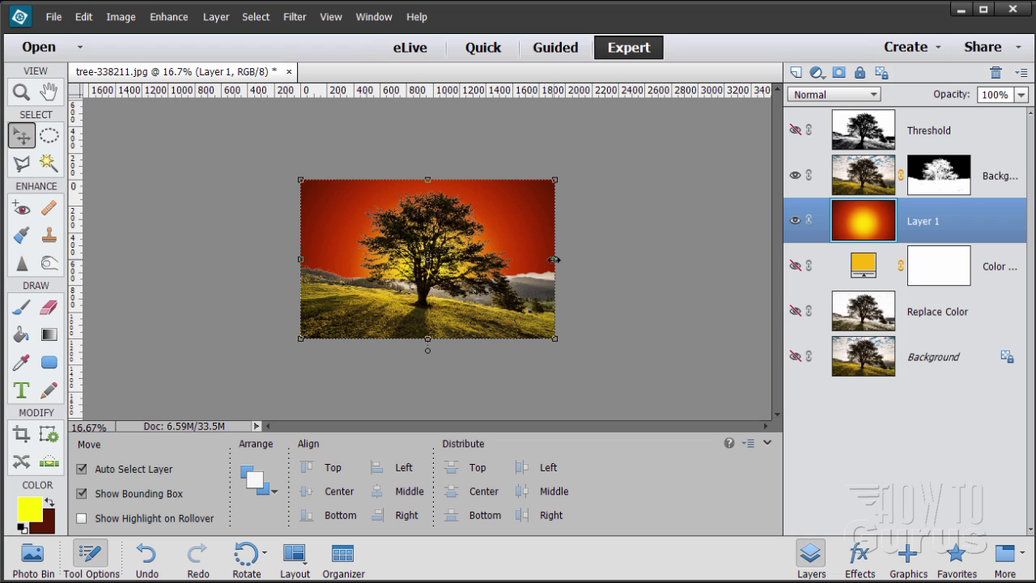
pyautogui.moveTo(554, 260); pyautogui.dragTo(681, 256)
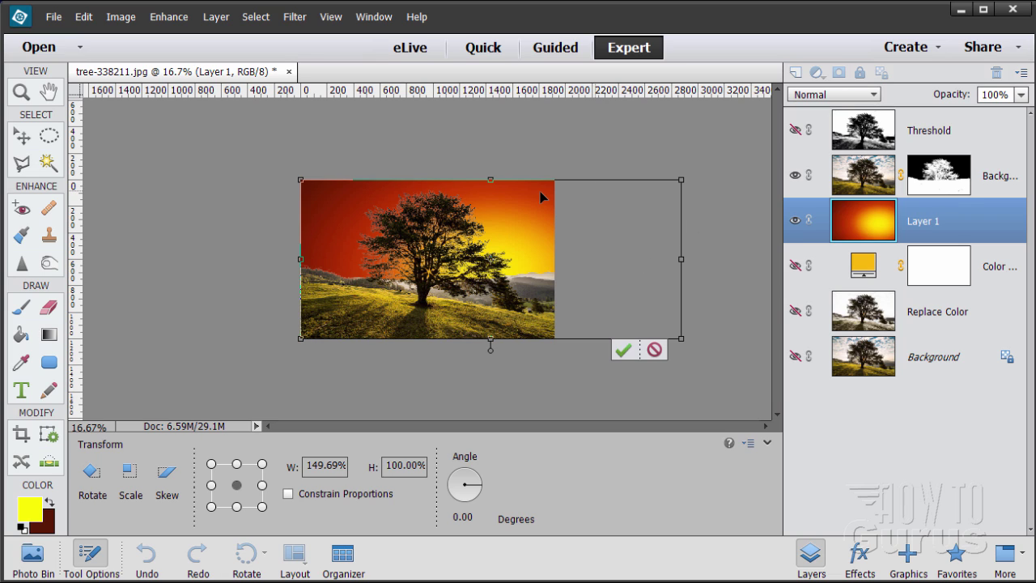
pyautogui.moveTo(681, 256); pyautogui.dragTo(675, 258)
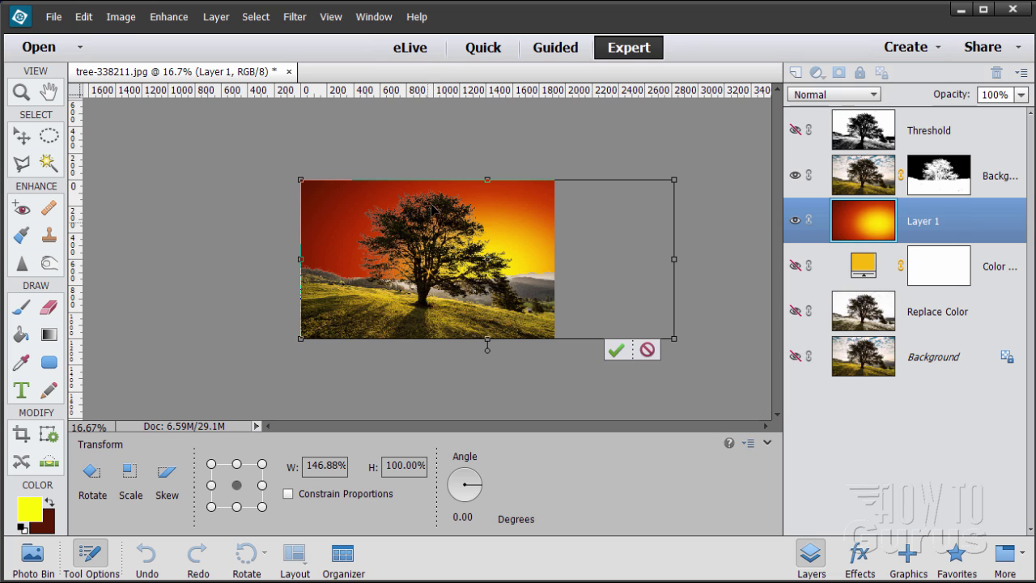
# Show the guides, widen the gradient layer to about 210% centered on the vertical guide, apply the transform, and hide the guides again.
pyautogui.click(331, 17)
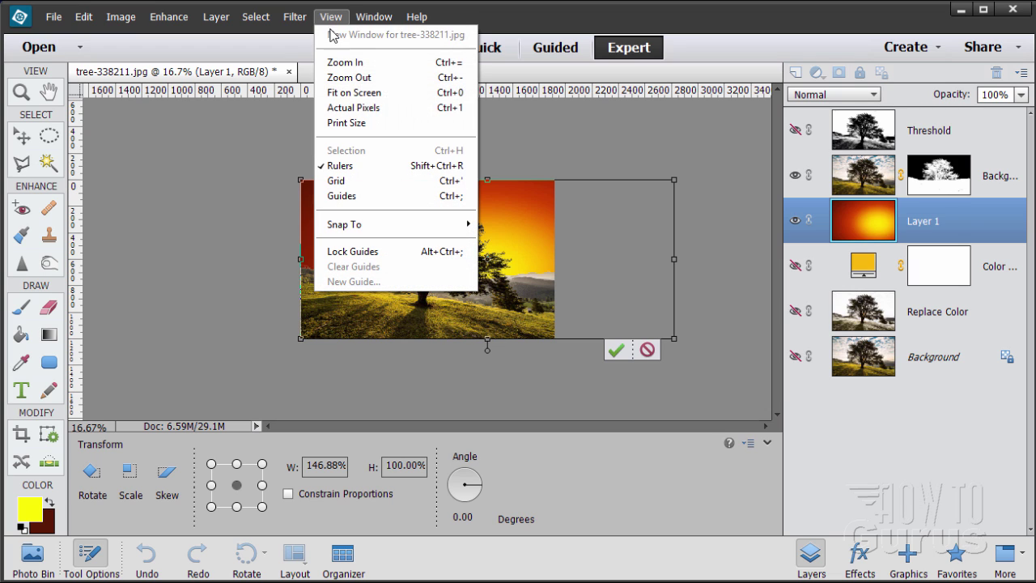
pyautogui.click(351, 197)
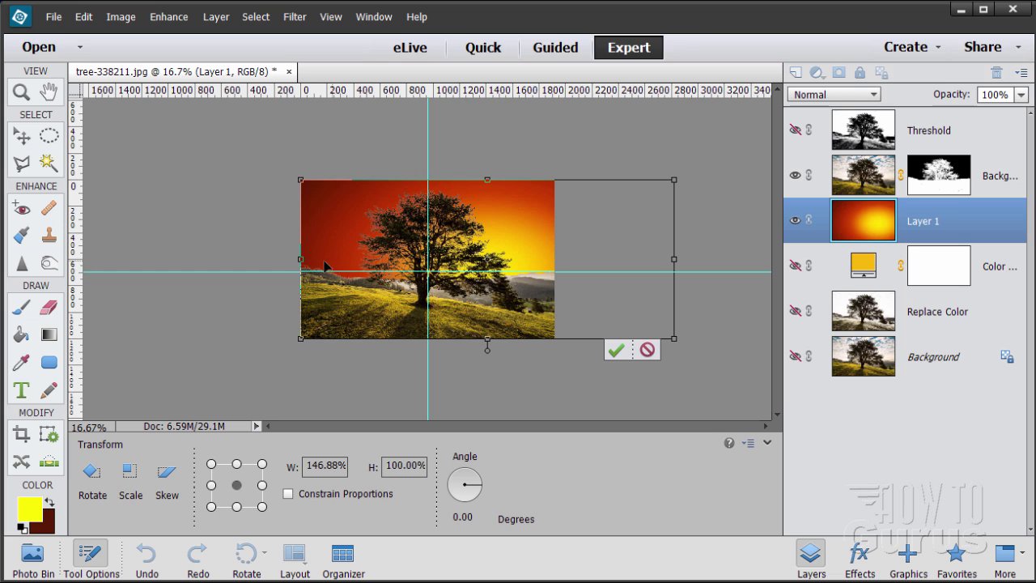
pyautogui.moveTo(294, 258); pyautogui.dragTo(184, 257)
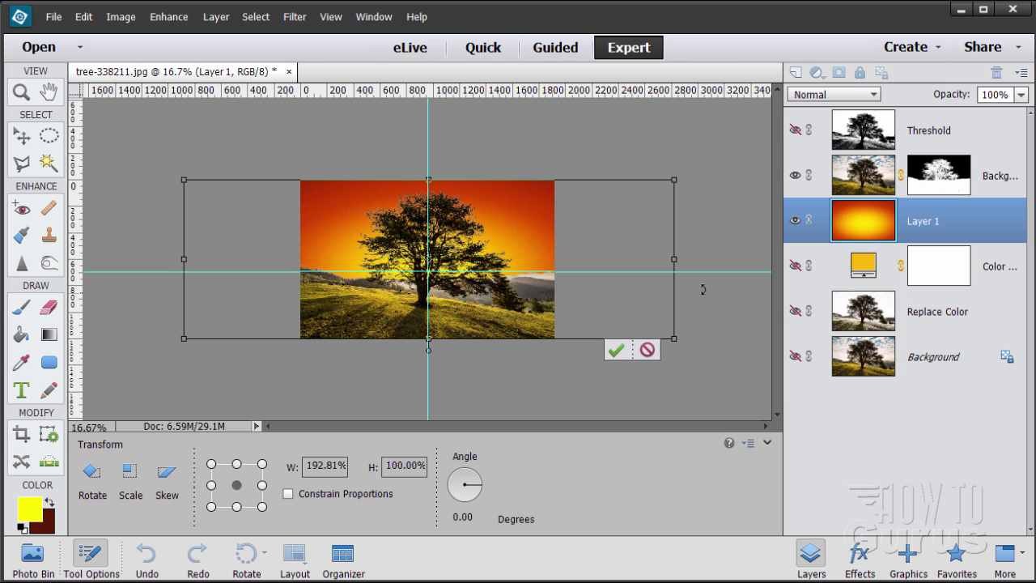
pyautogui.moveTo(674, 260); pyautogui.dragTo(689, 260)
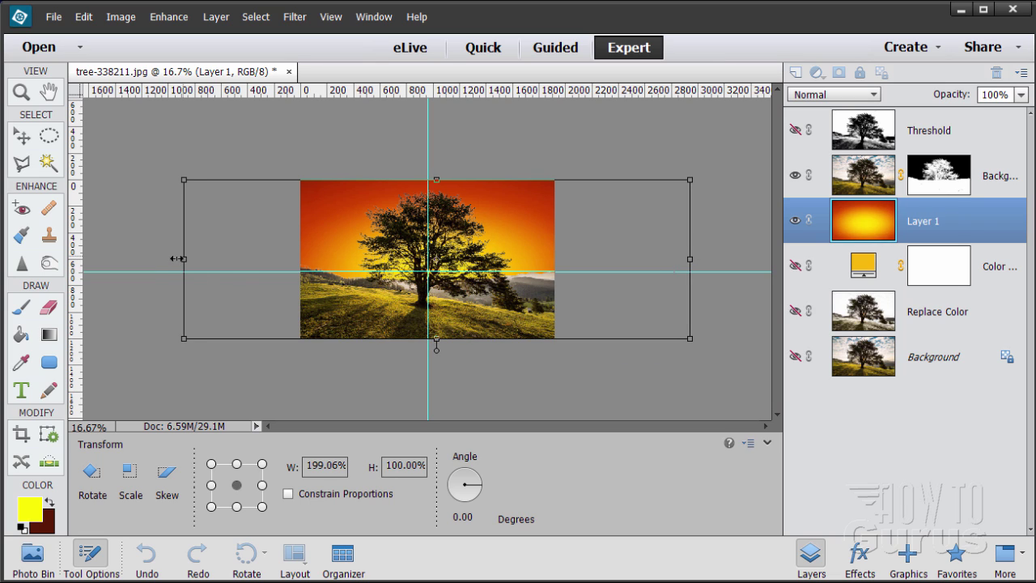
pyautogui.moveTo(176, 260); pyautogui.dragTo(161, 259)
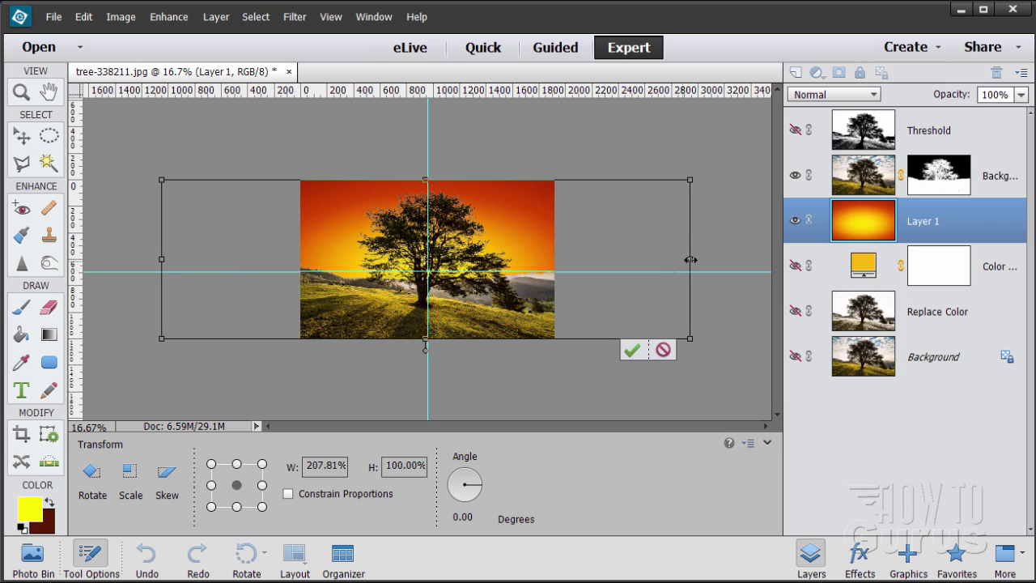
pyautogui.moveTo(692, 258); pyautogui.dragTo(614, 259)
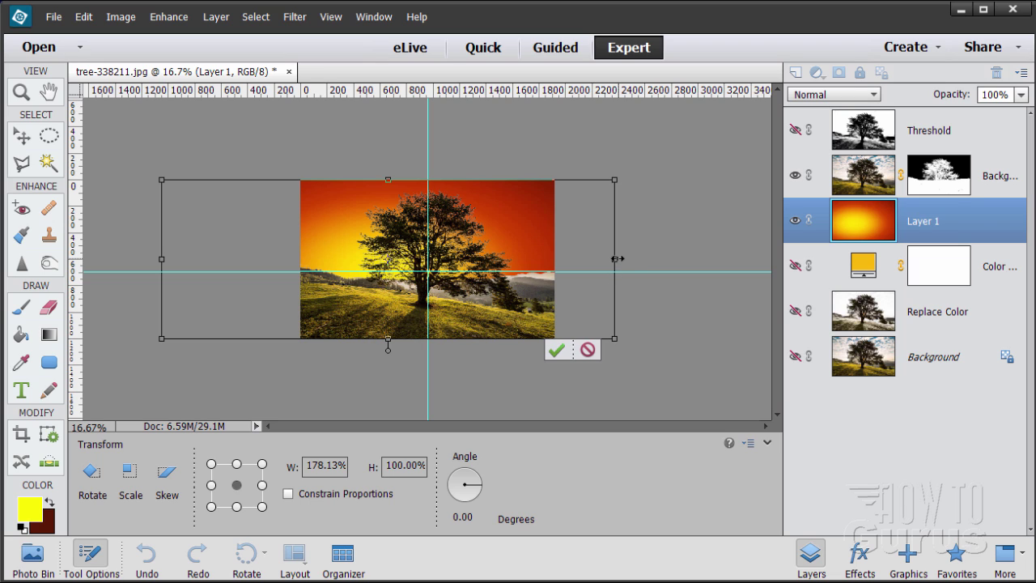
pyautogui.moveTo(616, 259); pyautogui.dragTo(696, 259)
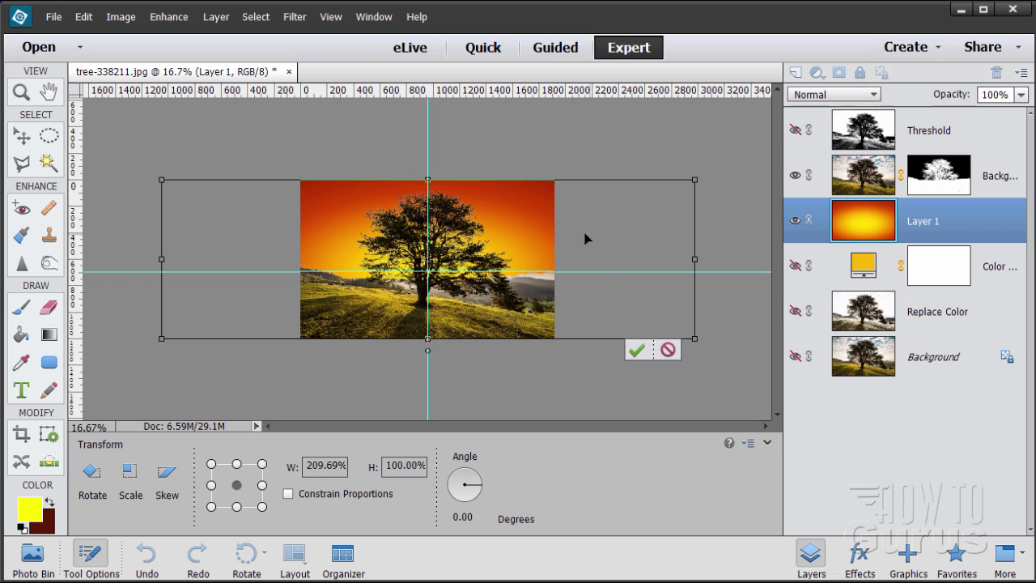
pyautogui.click(637, 350)
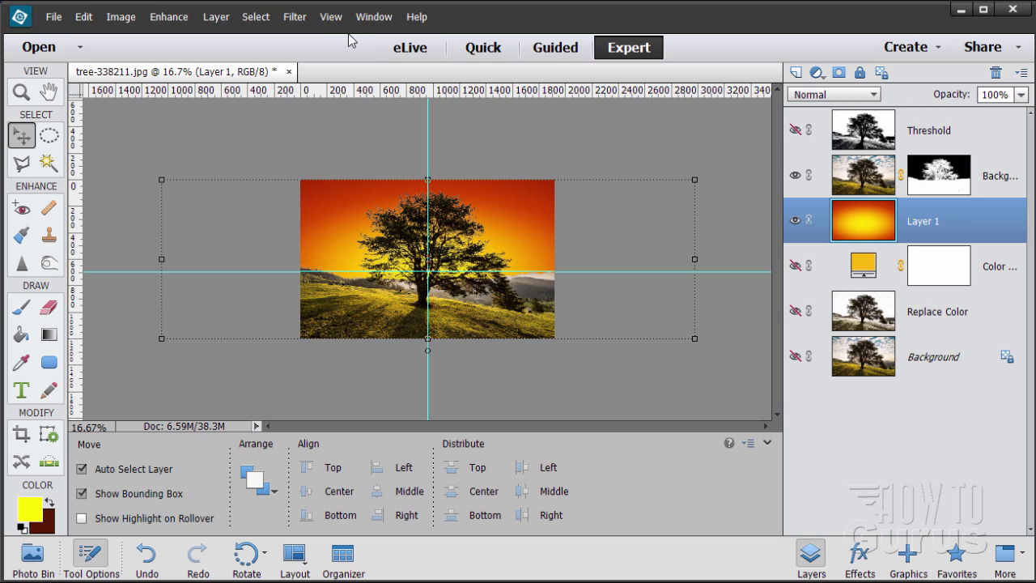
pyautogui.click(331, 16)
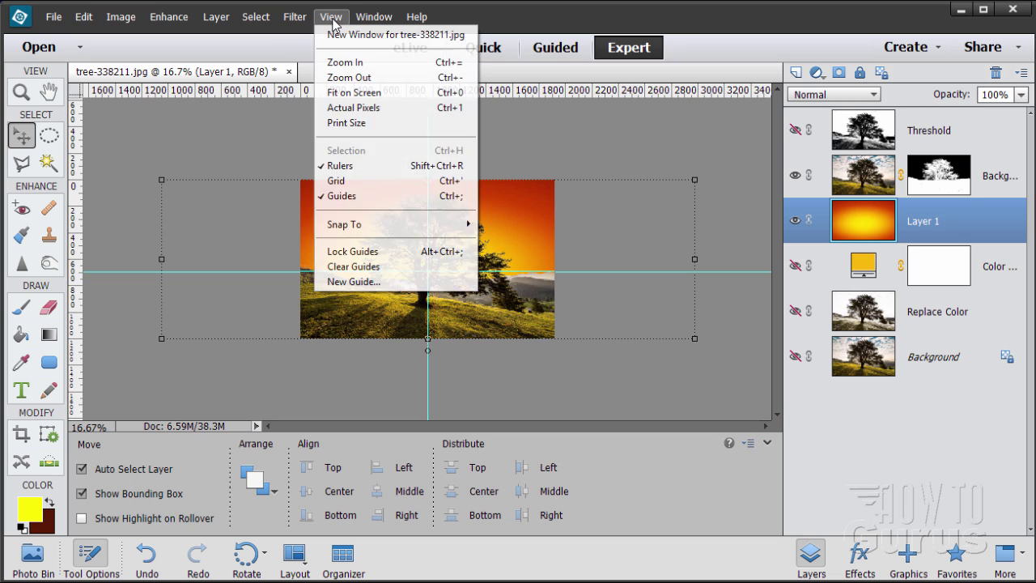
pyautogui.click(350, 195)
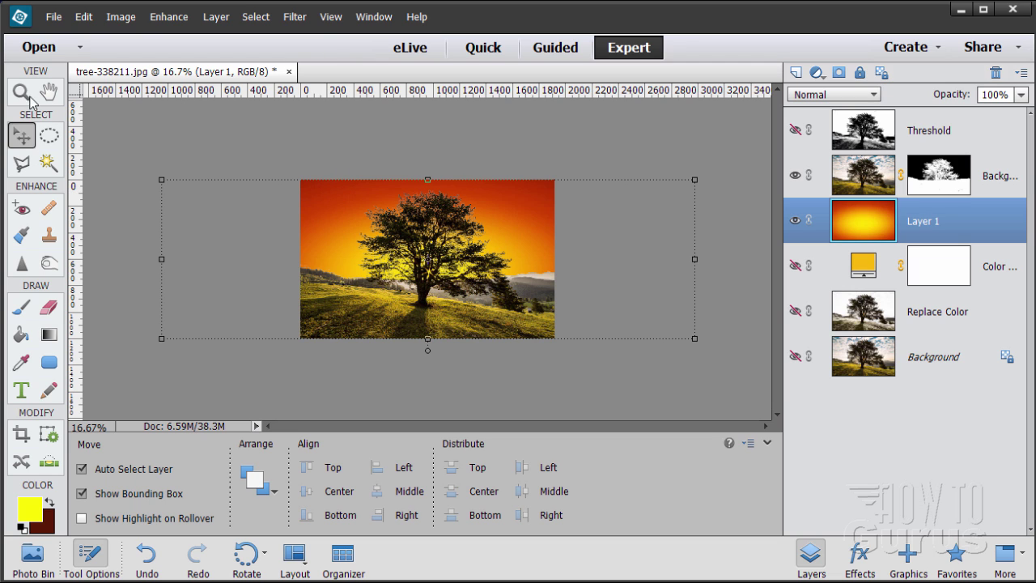
# Examine the tree's edges and the sunset gradient around it, both close up and across the whole image.
pyautogui.click(331, 16)
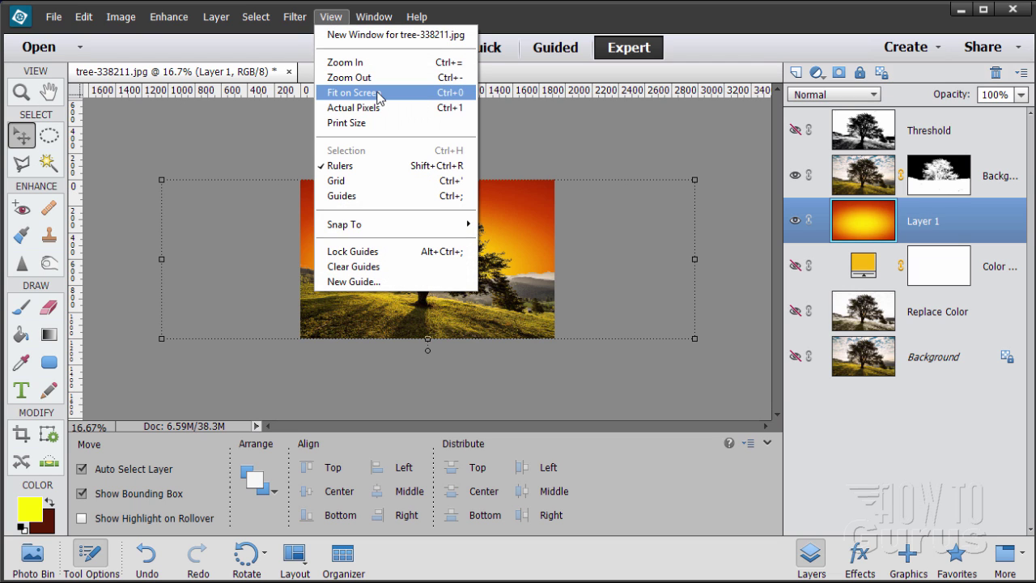
pyautogui.click(353, 93)
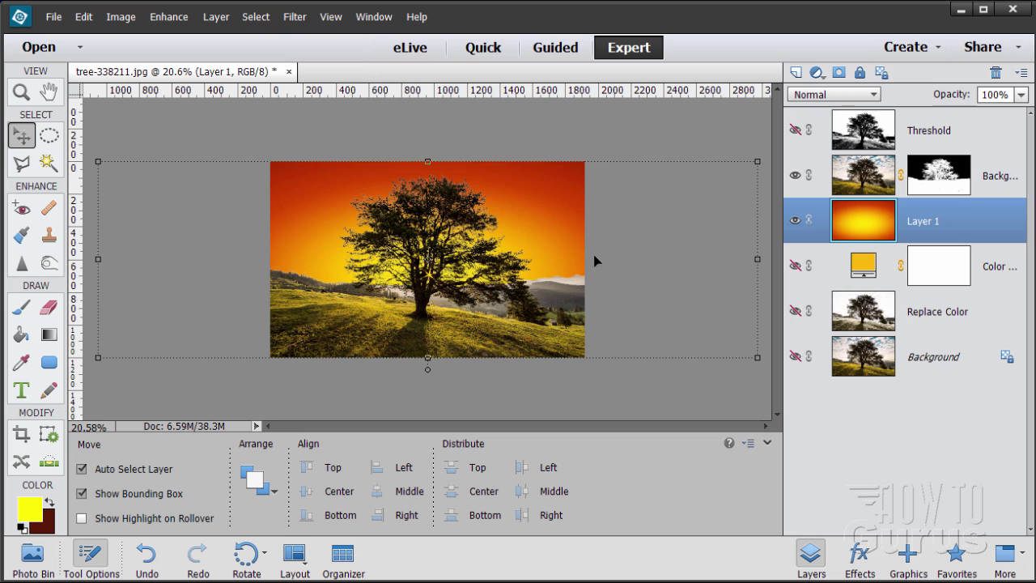
pyautogui.press('z')
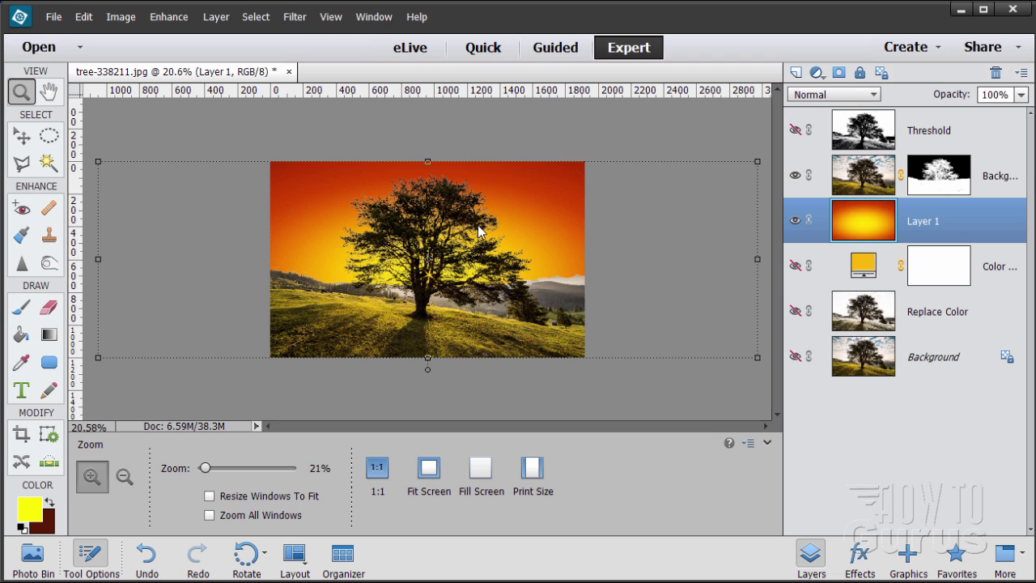
pyautogui.click(478, 231)
pyautogui.click(465, 230)
pyautogui.click(450, 233)
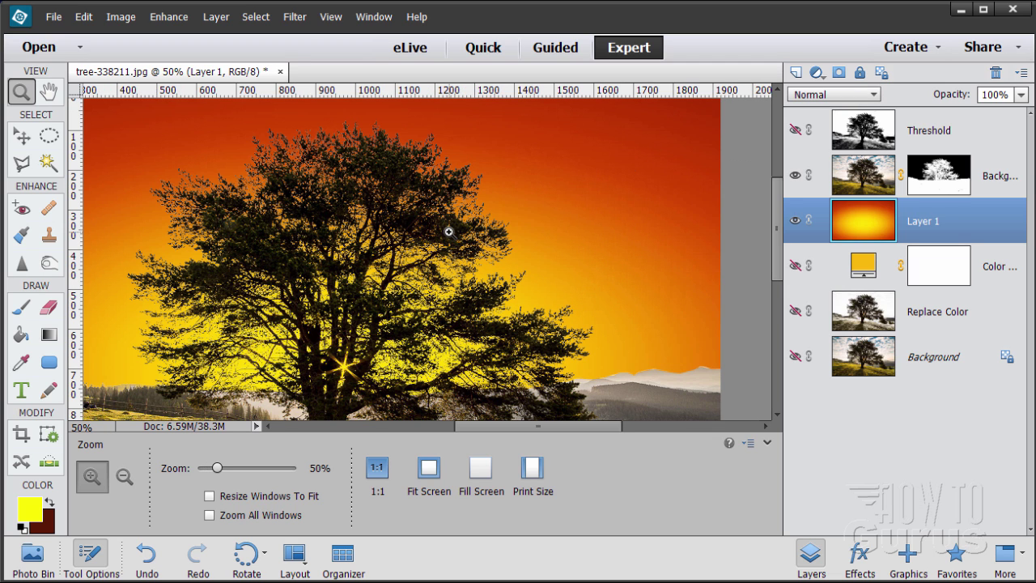
pyautogui.keyDown('alt'); pyautogui.click(364, 302); pyautogui.keyUp('alt')
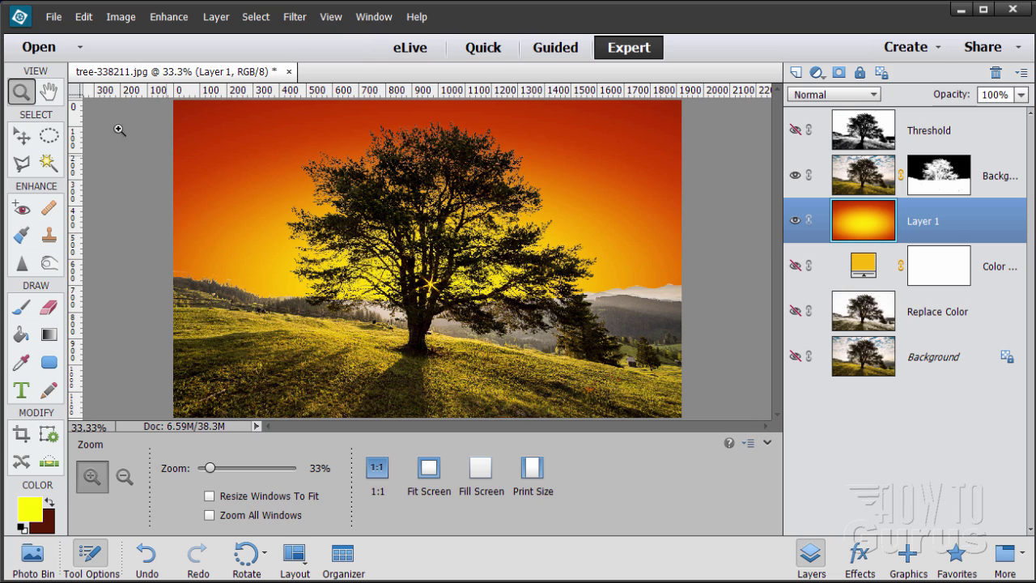
pyautogui.press('v')
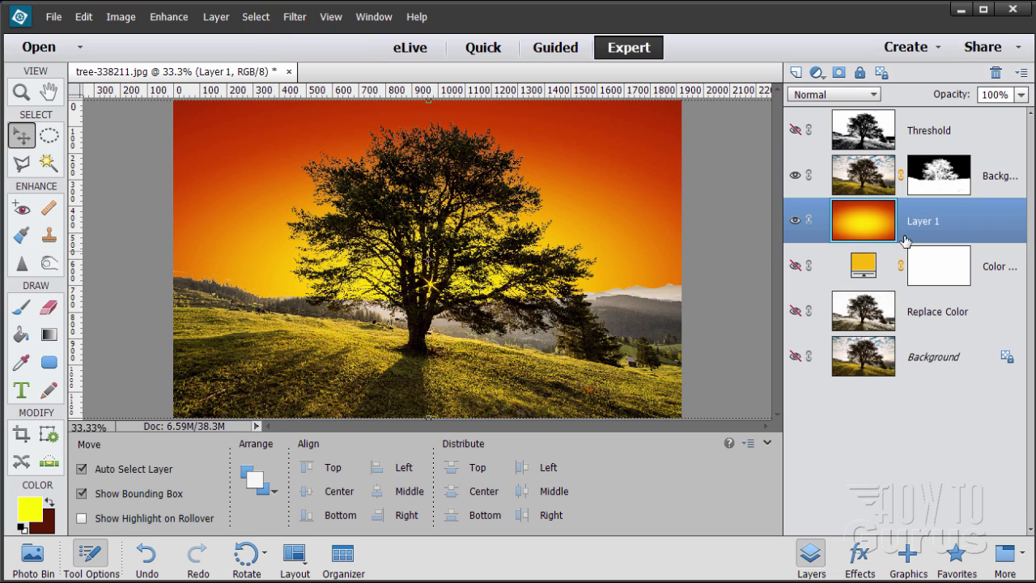
# Add a Photo Filter adjustment layer above the masked tree layer, using that layer as its clipping mask.
pyautogui.click(877, 190)
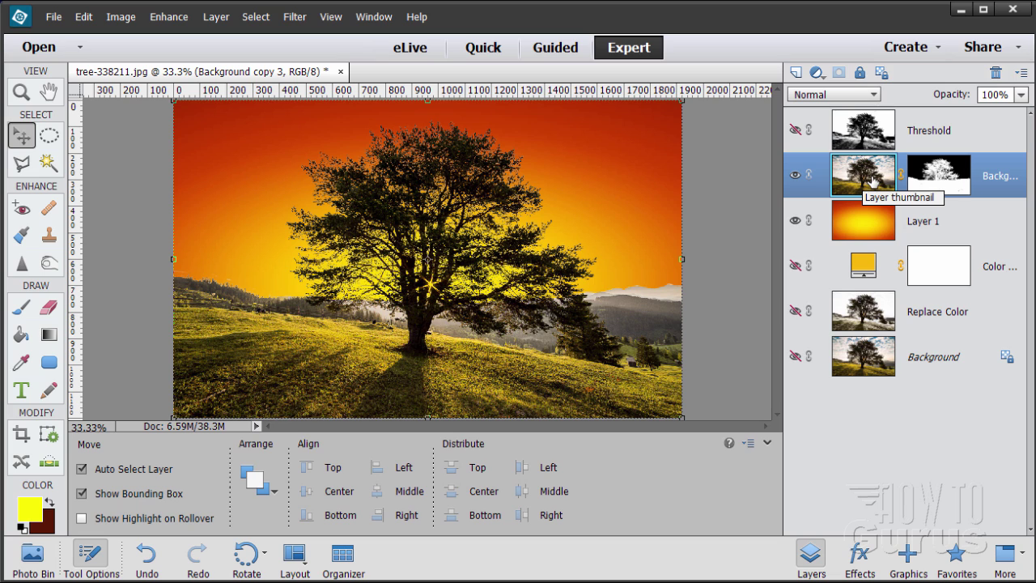
pyautogui.click(216, 17)
pyautogui.moveTo(250, 153)
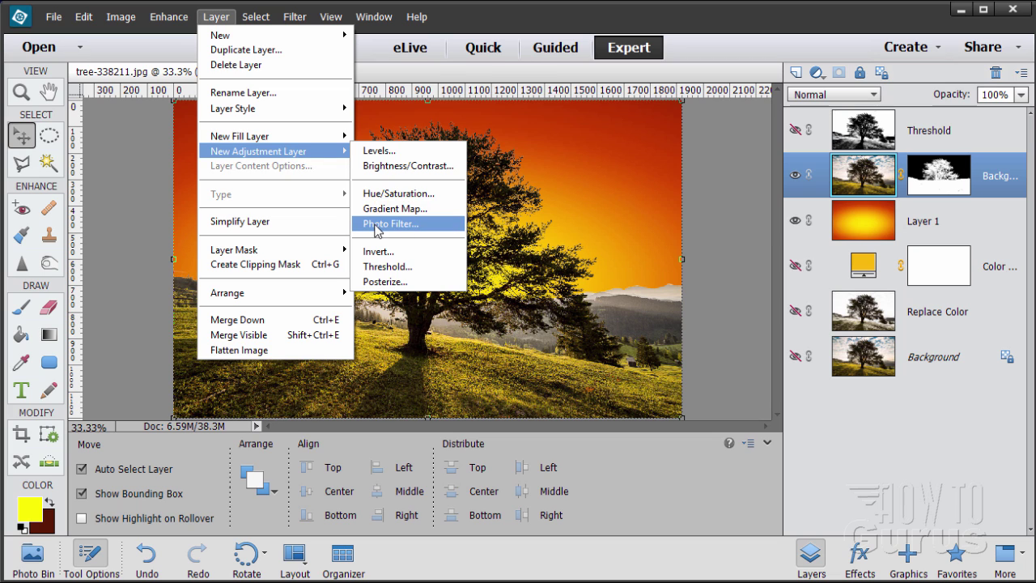
pyautogui.click(375, 224)
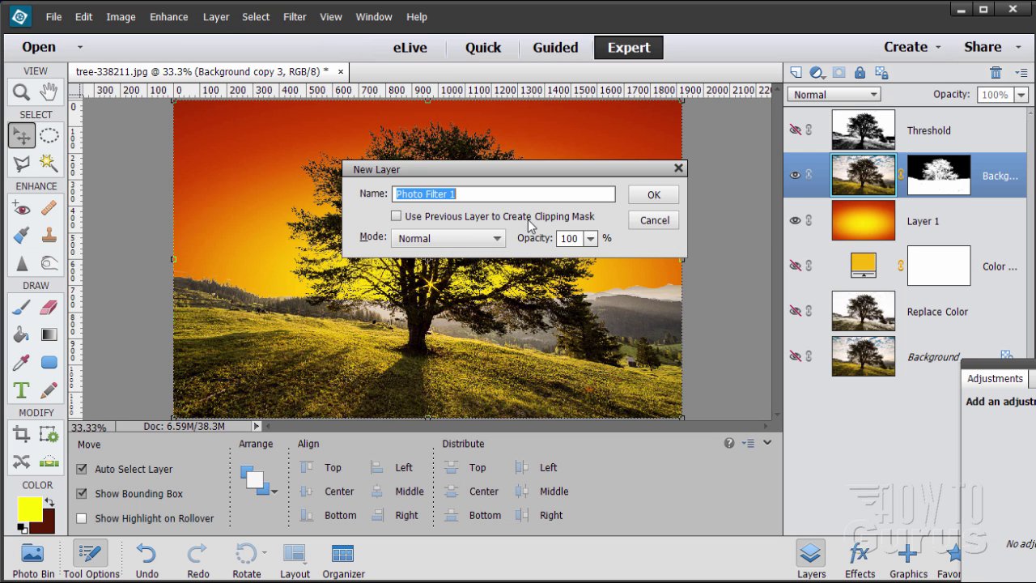
pyautogui.click(398, 217)
pyautogui.click(654, 195)
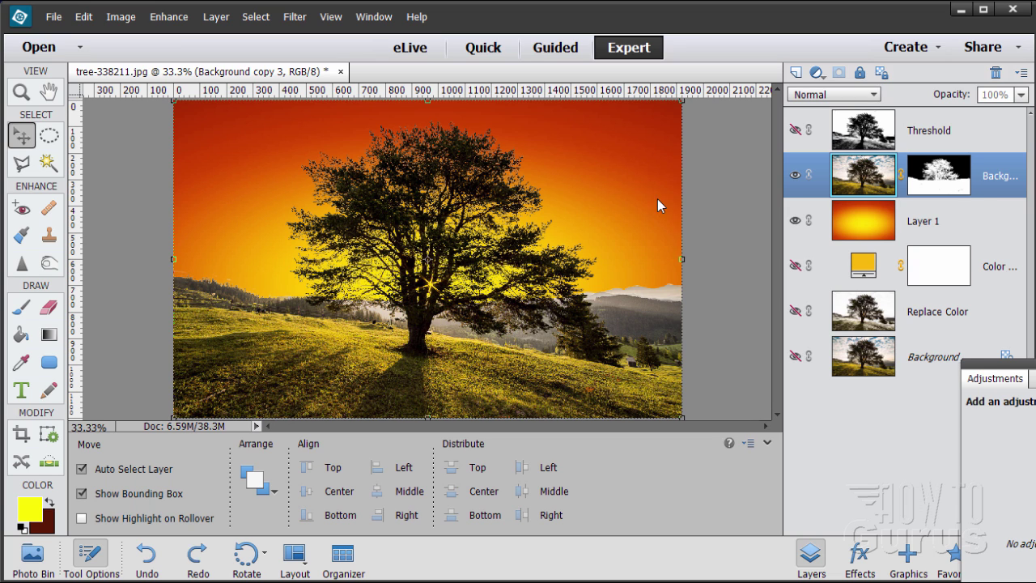
# Set the photo filter to Warming Filter (85) with a density of 71% and close its settings.
pyautogui.moveTo(980, 365); pyautogui.dragTo(633, 223)
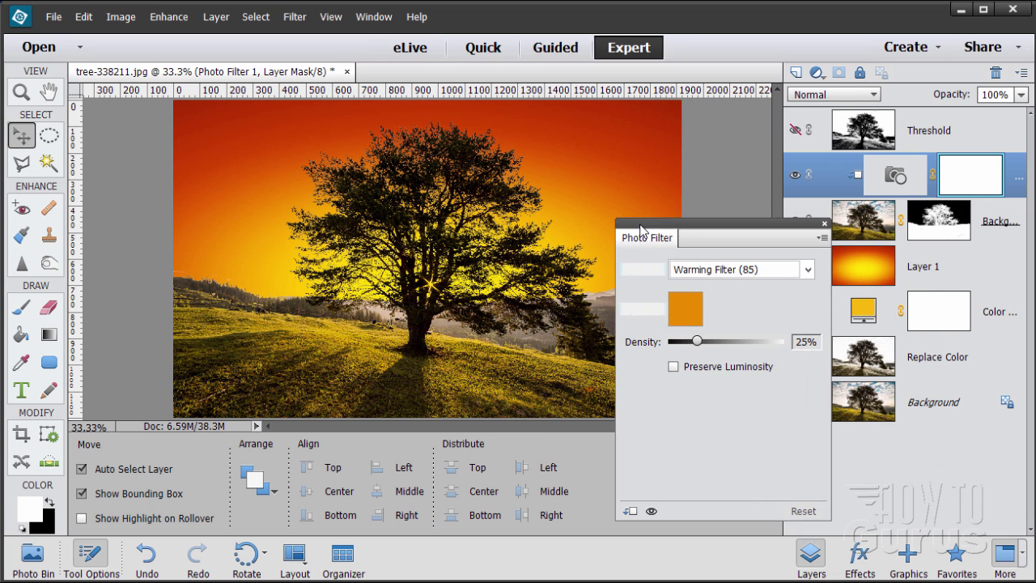
pyautogui.click(799, 271)
pyautogui.click(752, 289)
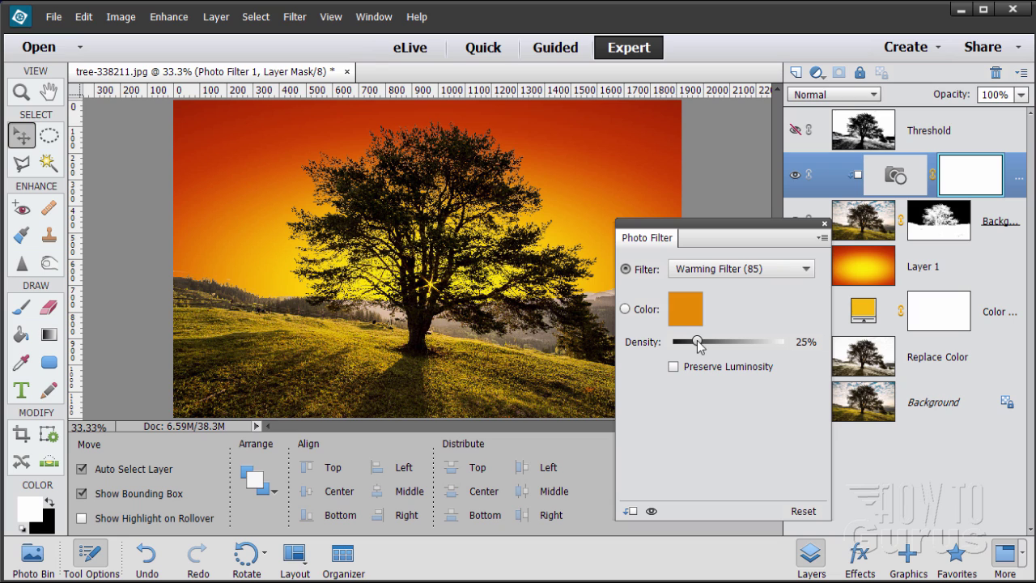
pyautogui.click(807, 342)
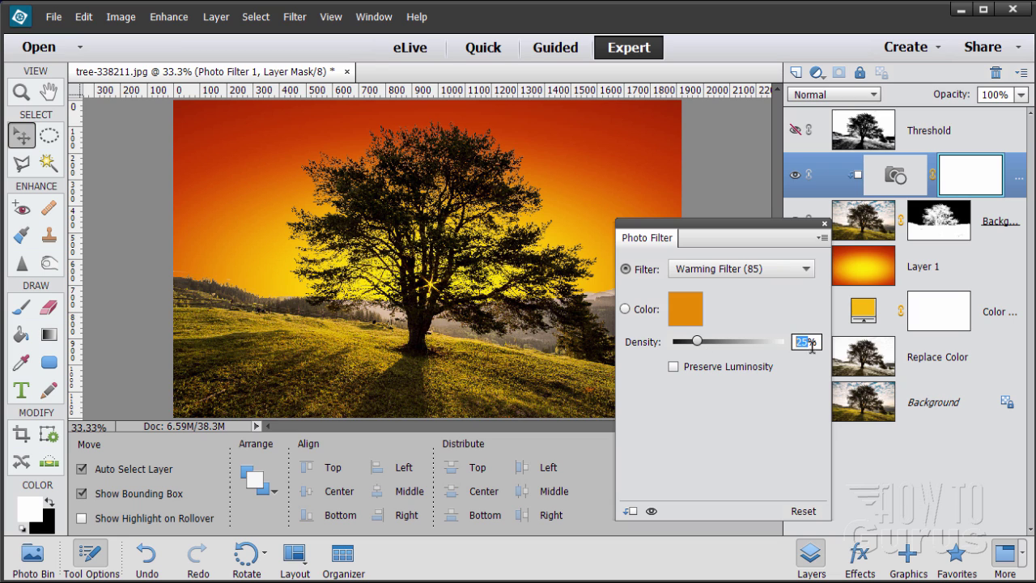
pyautogui.moveTo(812, 343); pyautogui.dragTo(763, 342)
pyautogui.write('71')
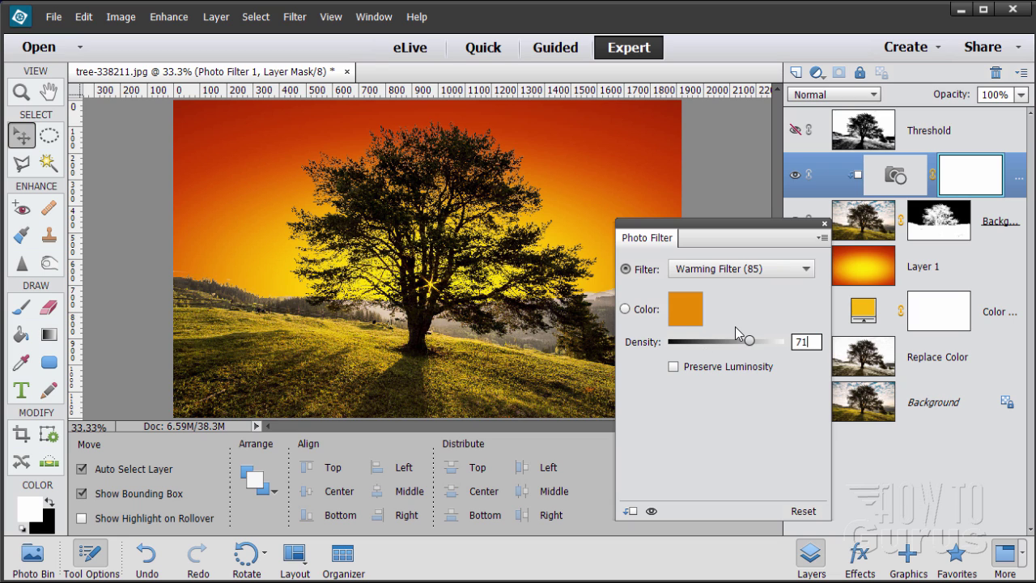
pyautogui.press('Return')
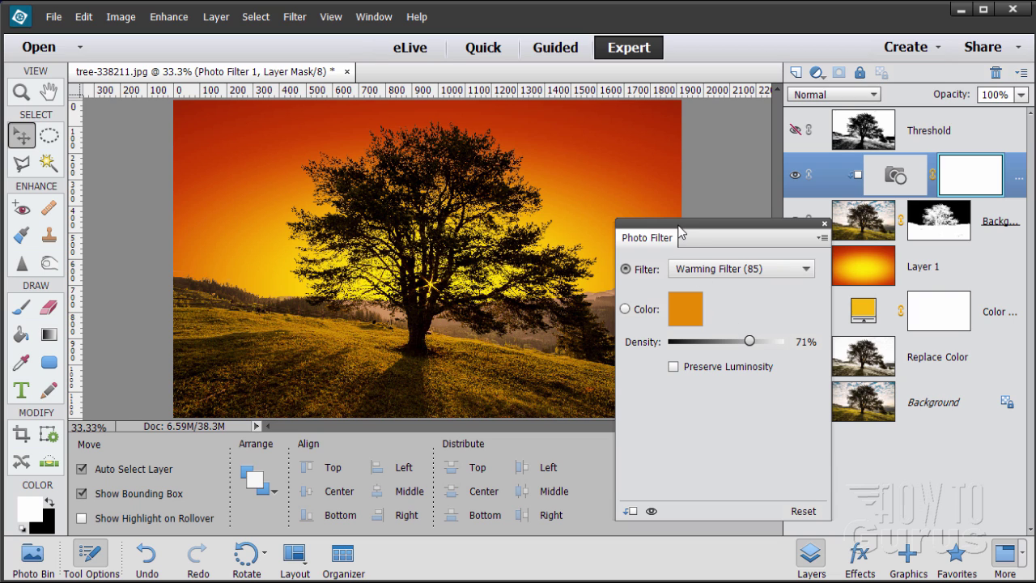
pyautogui.moveTo(681, 233); pyautogui.dragTo(765, 257)
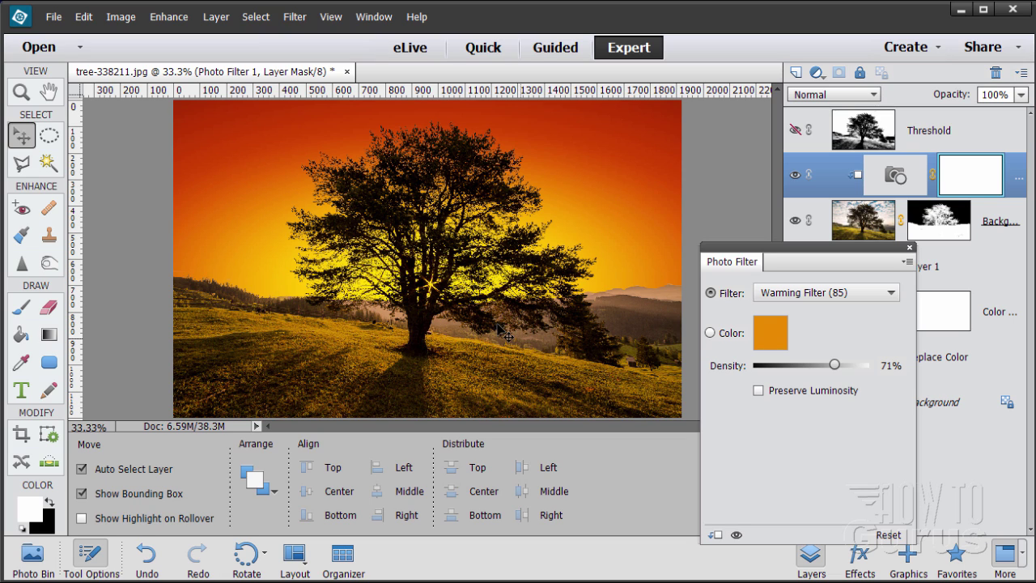
pyautogui.click(910, 248)
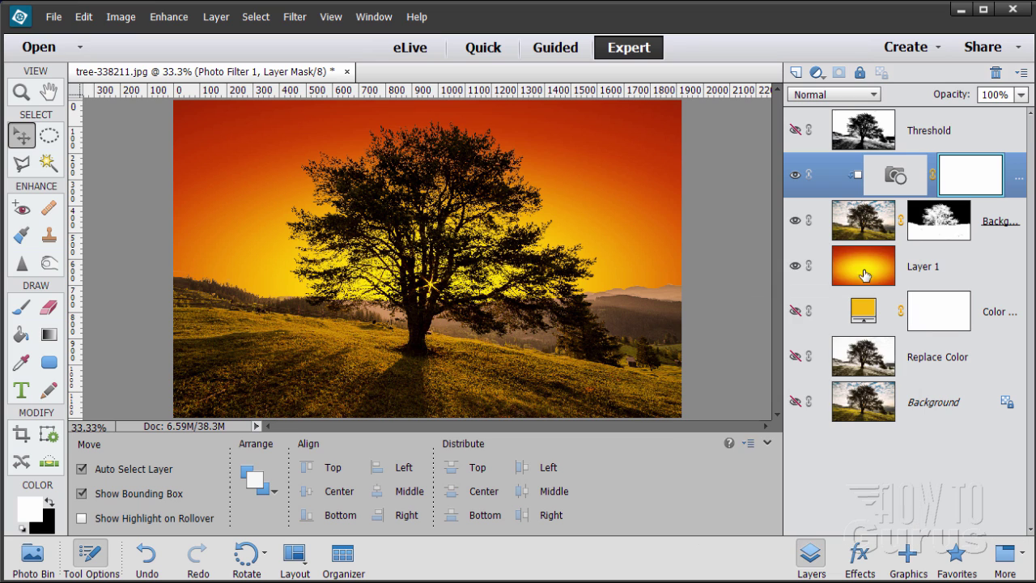
# Compare the landscape with and without the Photo Filter layer by repeatedly hiding and showing it.
pyautogui.click(795, 175)
pyautogui.click(796, 177)
pyautogui.click(795, 176)
pyautogui.click(795, 177)
pyautogui.click(795, 176)
pyautogui.click(795, 177)
pyautogui.click(795, 178)
pyautogui.click(795, 178)
# Target the Photo Filter layer's mask and set up the Brush with black and an 11 px size for the sun's starburst.
pyautogui.click(22, 97)
pyautogui.click(429, 288)
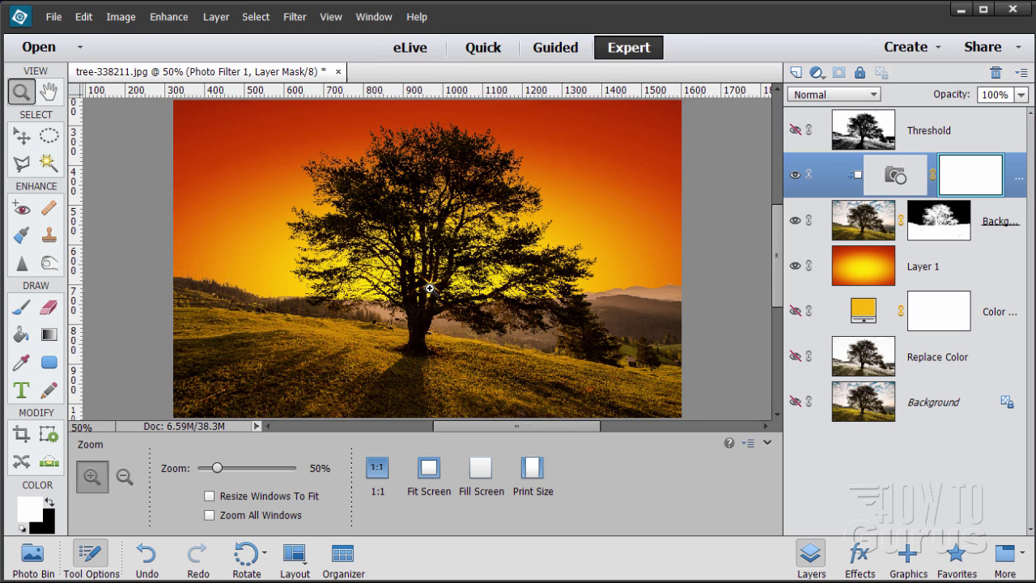
pyautogui.click(430, 286)
pyautogui.click(433, 280)
pyautogui.click(437, 273)
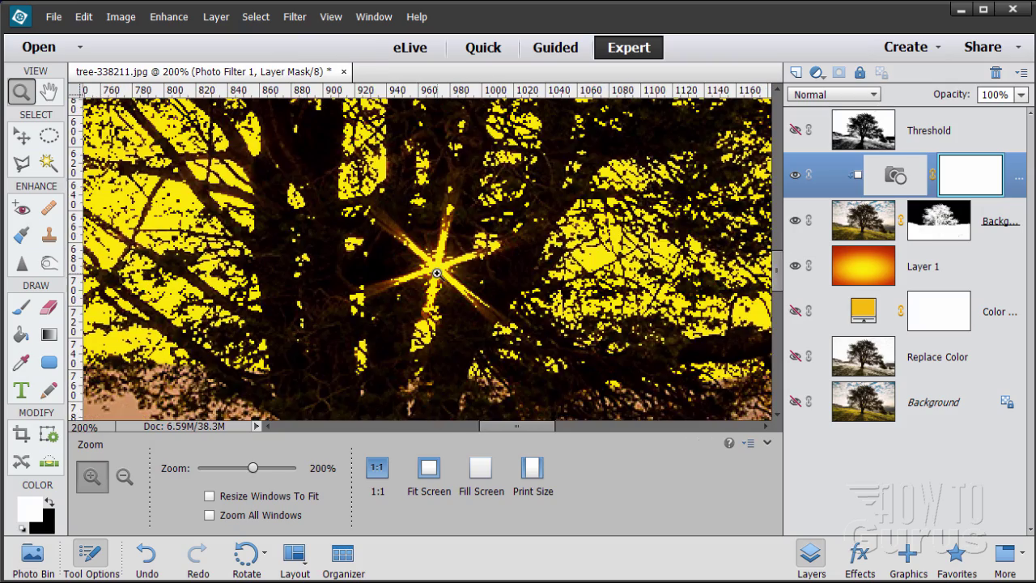
pyautogui.click(437, 273)
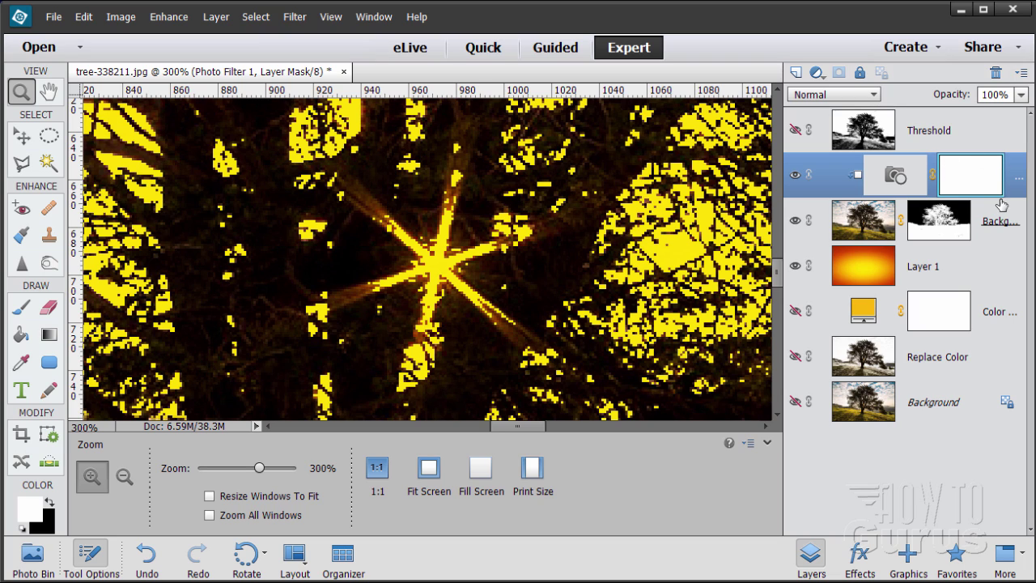
pyautogui.doubleClick(895, 176)
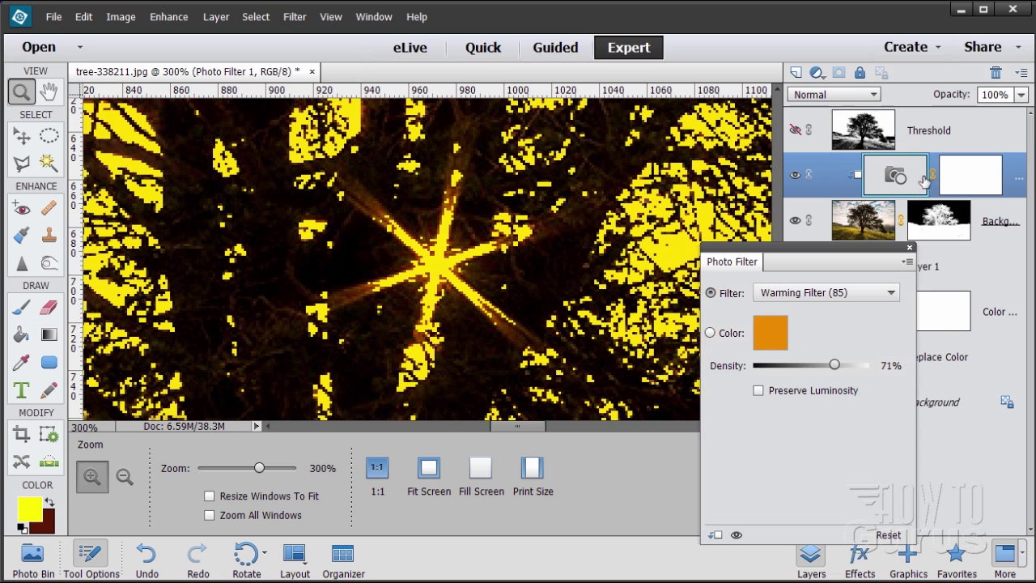
pyautogui.click(972, 184)
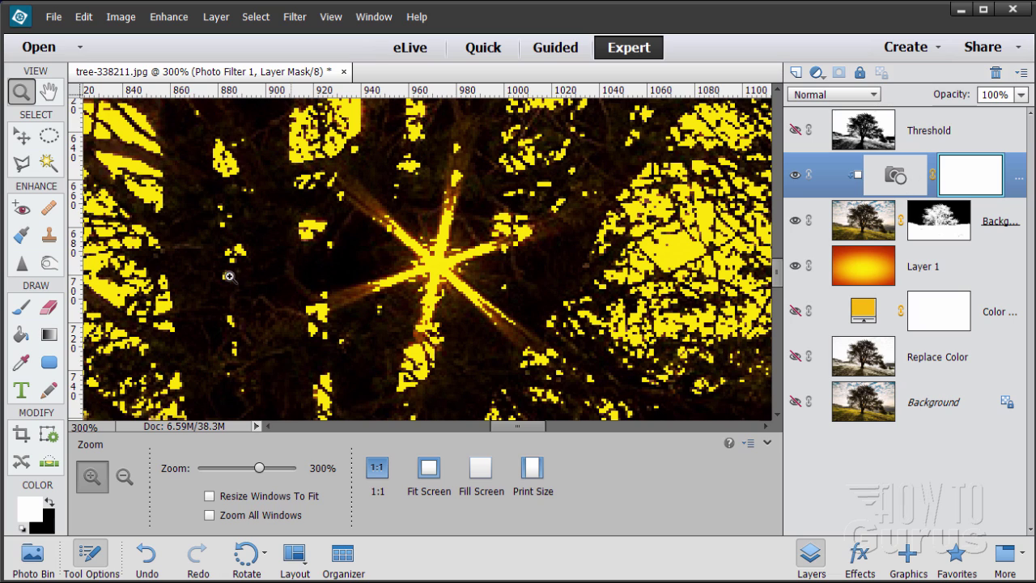
pyautogui.click(50, 503)
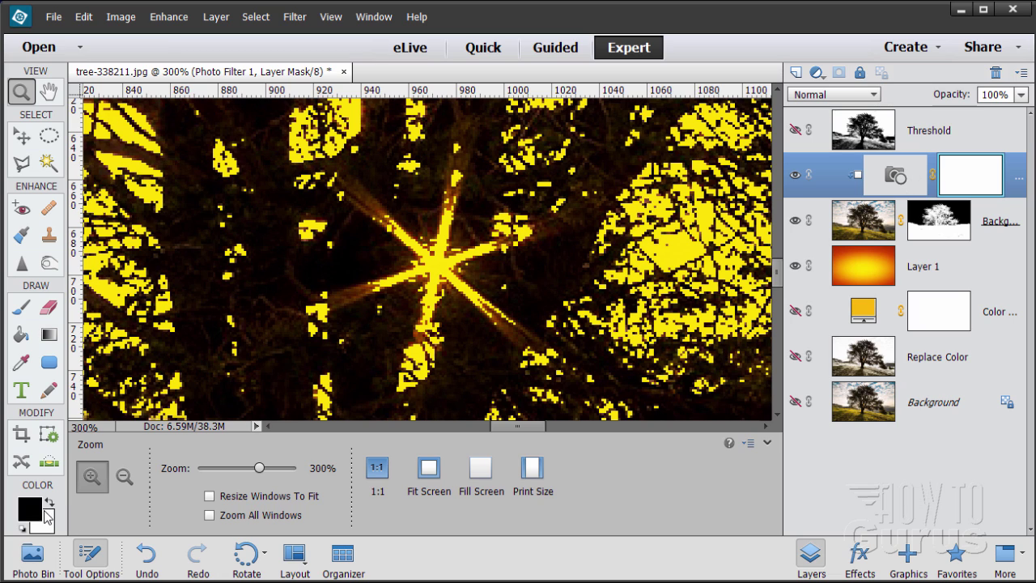
pyautogui.click(24, 309)
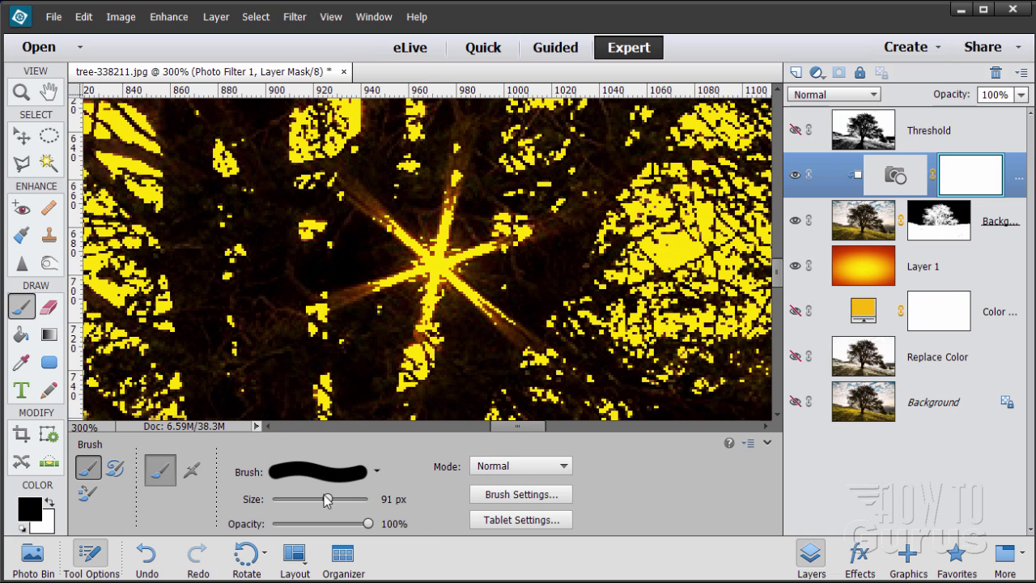
pyautogui.moveTo(327, 499); pyautogui.dragTo(282, 502)
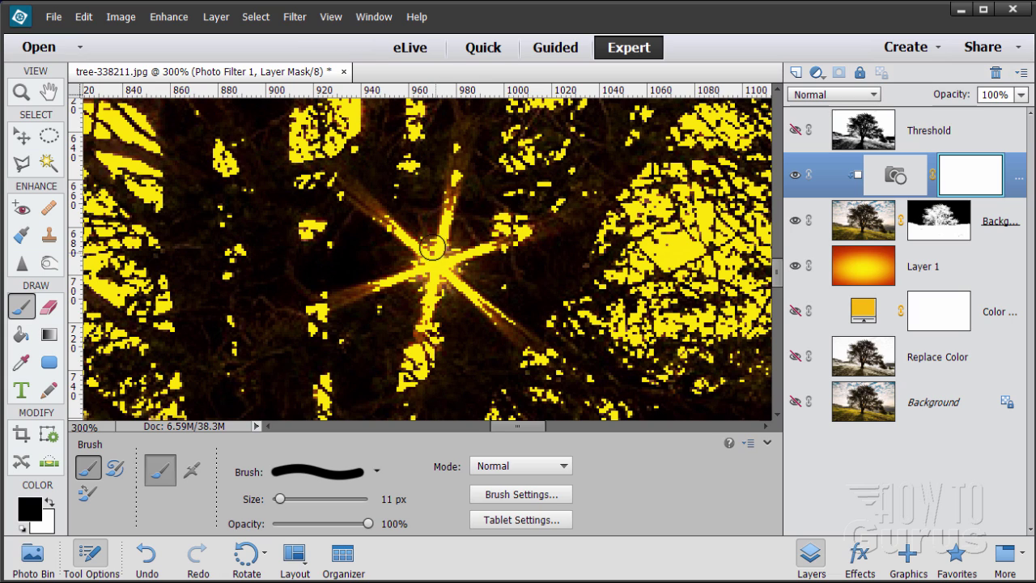
# Paint black on the Photo Filter mask over the starburst's center and rays to remove the warming effect there.
pyautogui.click(433, 248)
pyautogui.moveTo(432, 248)
pyautogui.mouseDown()
pyautogui.moveTo(454, 217)
pyautogui.moveTo(457, 148)
pyautogui.moveTo(449, 264)
pyautogui.mouseUp()
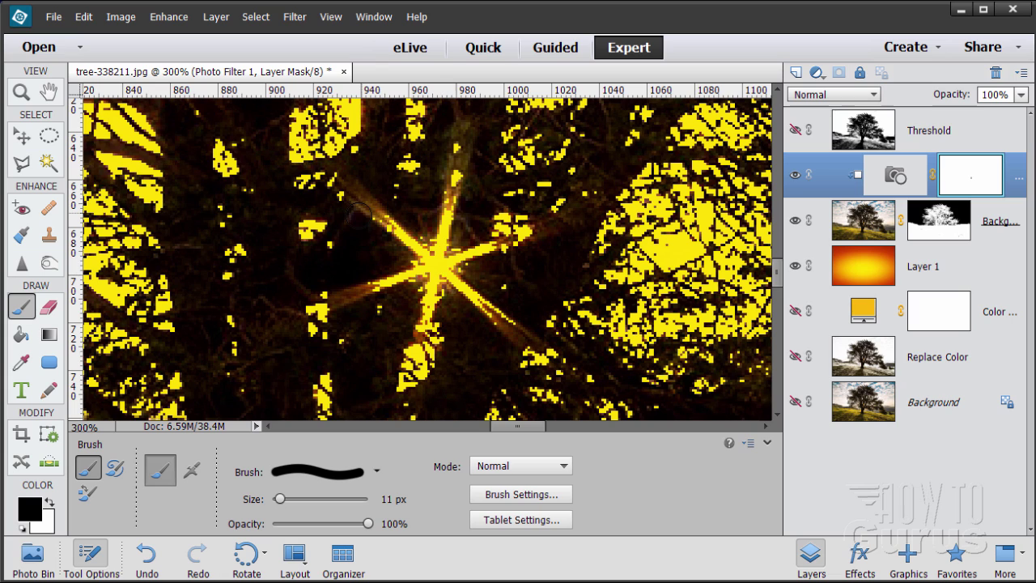
pyautogui.moveTo(362, 208)
pyautogui.mouseDown()
pyautogui.moveTo(501, 317)
pyautogui.moveTo(422, 254)
pyautogui.moveTo(426, 321)
pyautogui.moveTo(429, 279)
pyautogui.moveTo(320, 298)
pyautogui.mouseUp()
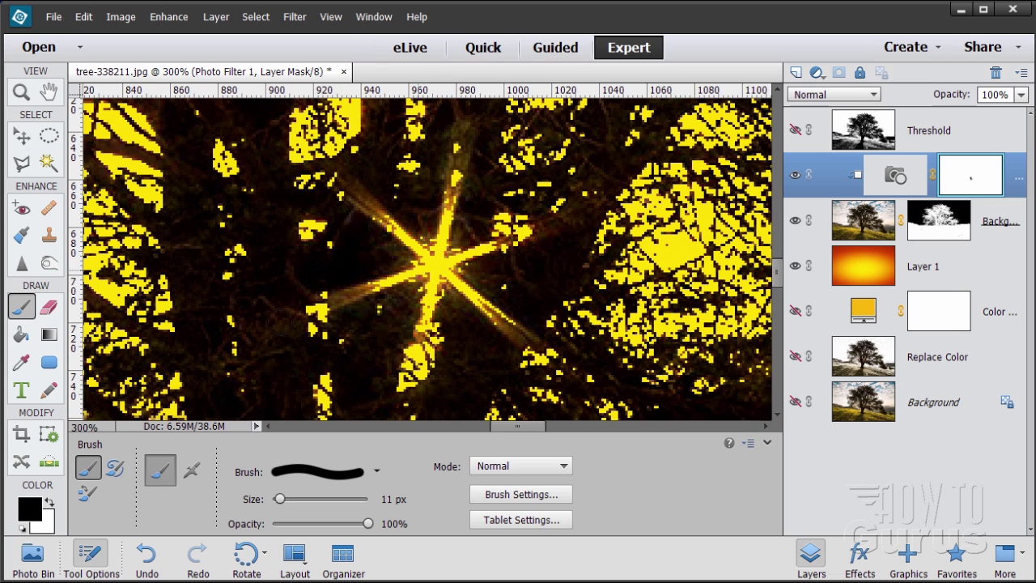
pyautogui.moveTo(415, 270); pyautogui.dragTo(284, 318)
pyautogui.moveTo(399, 231)
pyautogui.mouseDown()
pyautogui.moveTo(435, 257)
pyautogui.moveTo(353, 195)
pyautogui.moveTo(443, 259)
pyautogui.moveTo(403, 236)
pyautogui.moveTo(395, 253)
pyautogui.moveTo(448, 280)
pyautogui.moveTo(355, 195)
pyautogui.mouseUp()
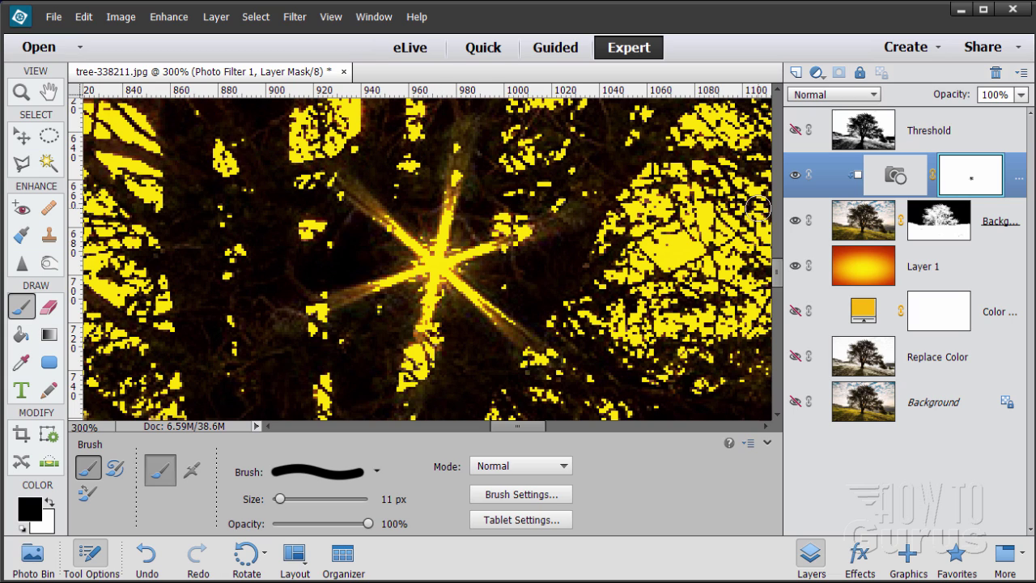
# Paint white on the tree layer's mask over the starburst's center and rays to restore the original sun.
pyautogui.click(865, 226)
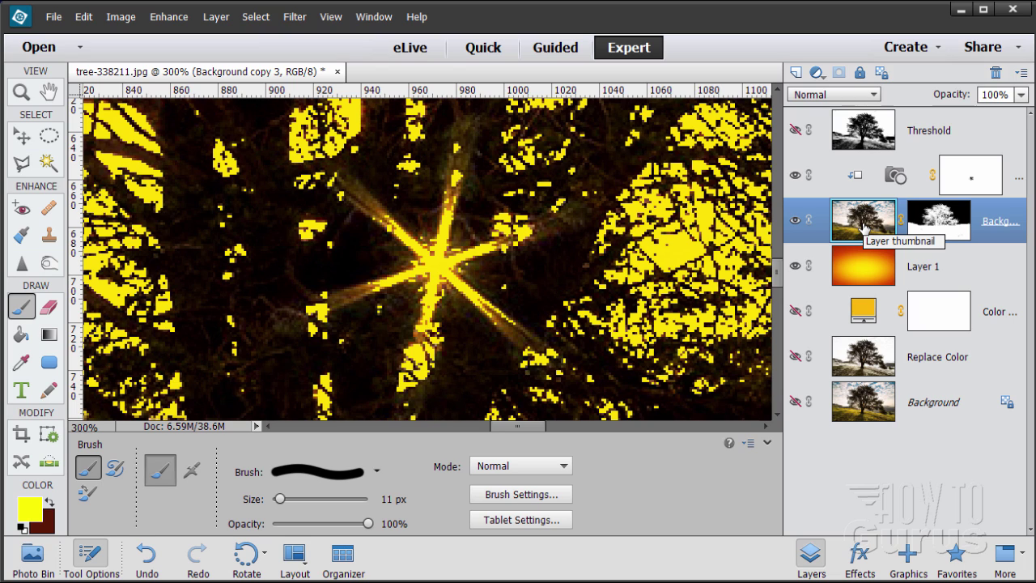
pyautogui.click(941, 226)
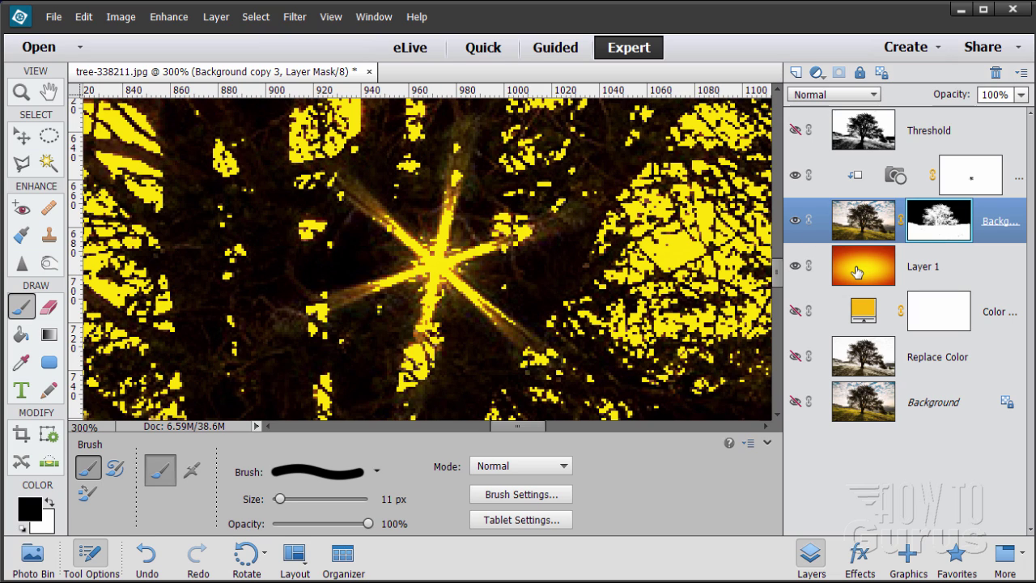
pyautogui.click(48, 504)
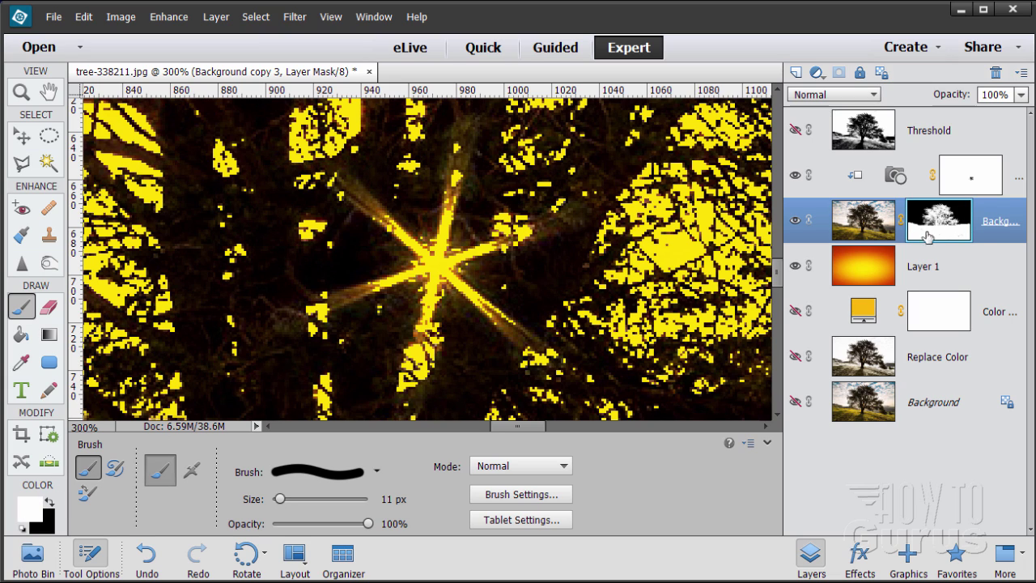
pyautogui.moveTo(443, 266)
pyautogui.mouseDown()
pyautogui.moveTo(409, 238)
pyautogui.moveTo(438, 259)
pyautogui.moveTo(468, 152)
pyautogui.moveTo(445, 267)
pyautogui.moveTo(511, 229)
pyautogui.moveTo(454, 259)
pyautogui.moveTo(466, 267)
pyautogui.moveTo(444, 257)
pyautogui.moveTo(510, 323)
pyautogui.moveTo(442, 276)
pyautogui.moveTo(488, 308)
pyautogui.moveTo(448, 288)
pyautogui.moveTo(437, 262)
pyautogui.moveTo(423, 368)
pyautogui.moveTo(421, 288)
pyautogui.moveTo(422, 304)
pyautogui.moveTo(432, 265)
pyautogui.moveTo(376, 288)
pyautogui.moveTo(429, 258)
pyautogui.mouseUp()
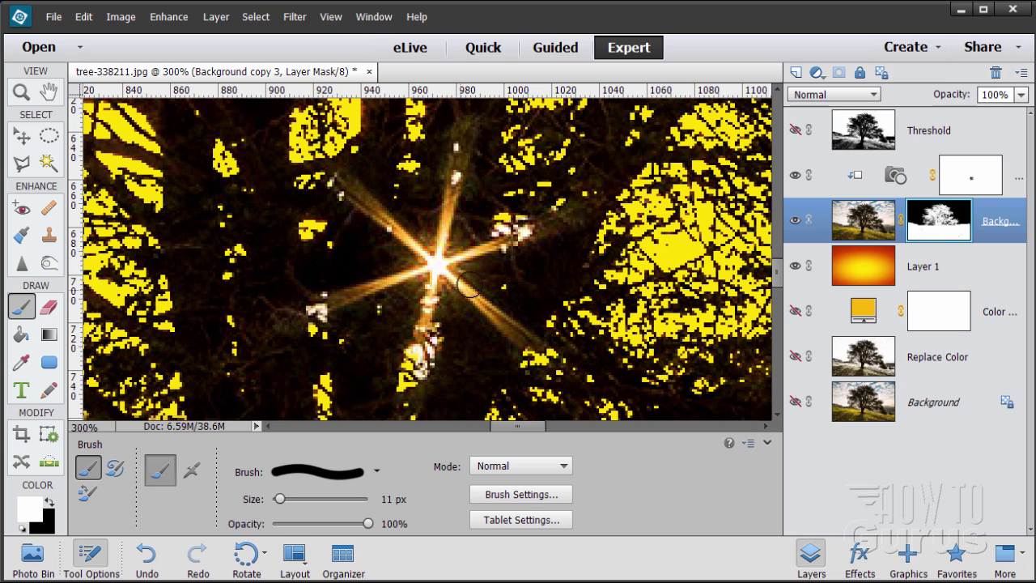
pyautogui.click(19, 95)
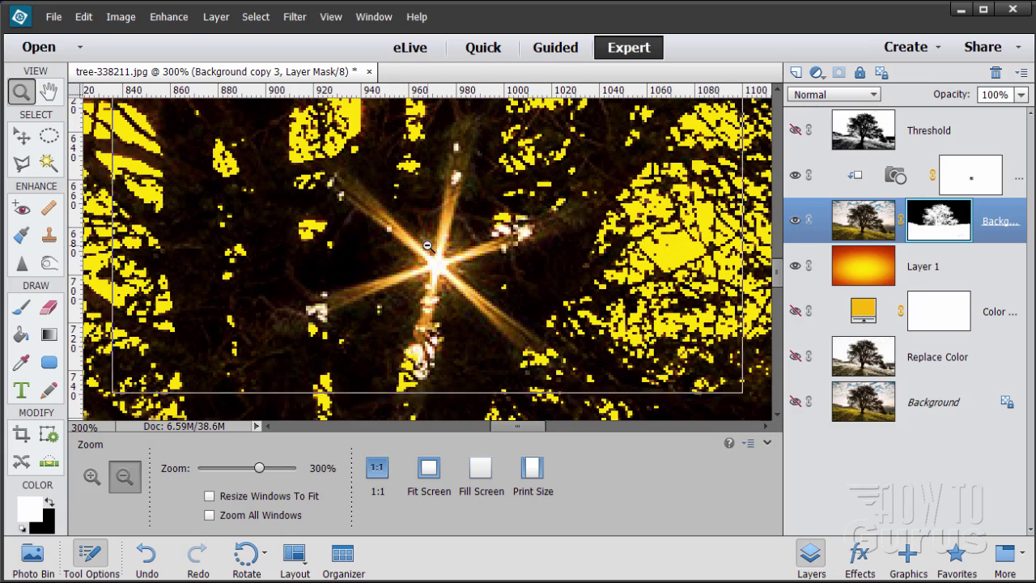
pyautogui.keyDown('alt'); pyautogui.click(402, 245); pyautogui.keyUp('alt')
pyautogui.keyDown('alt'); pyautogui.click(427, 244); pyautogui.keyUp('alt')
pyautogui.keyDown('alt'); pyautogui.click(427, 244); pyautogui.keyUp('alt')
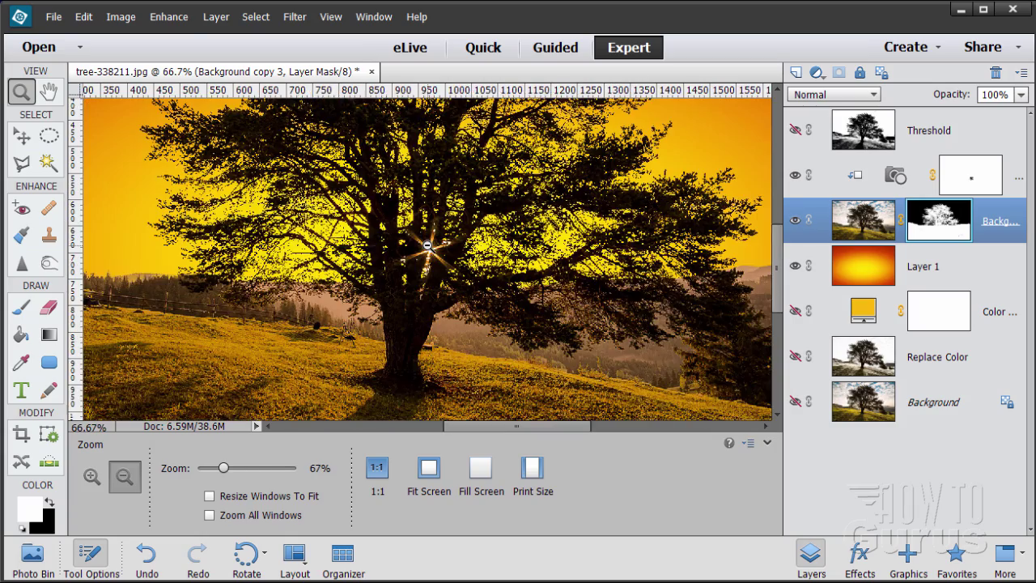
pyautogui.keyDown('alt'); pyautogui.click(427, 244); pyautogui.keyUp('alt')
pyautogui.keyDown('alt'); pyautogui.click(426, 244); pyautogui.keyUp('alt')
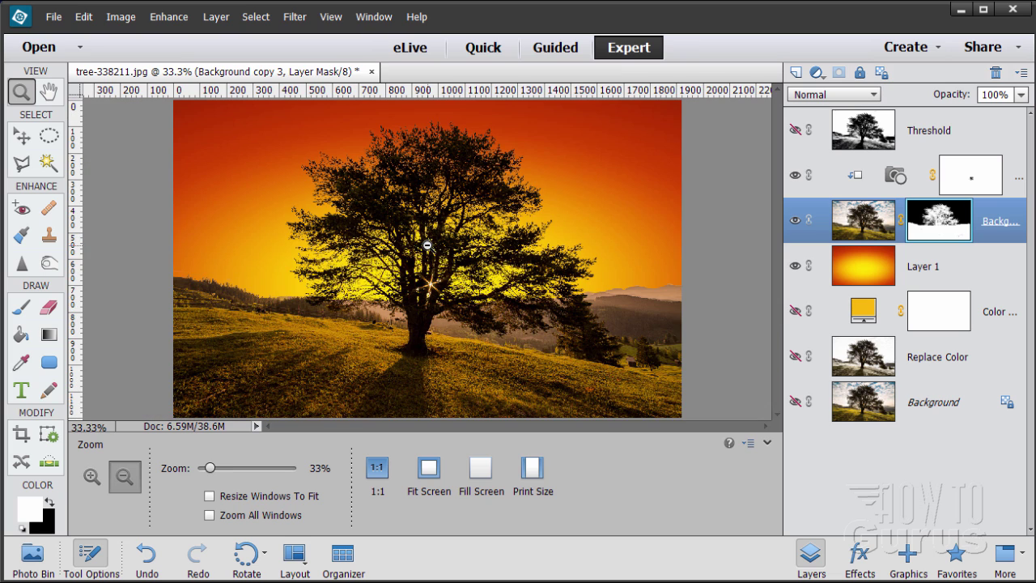
# Duplicate the original Background layer and move the copy to the very top of the layer stack.
pyautogui.click(22, 139)
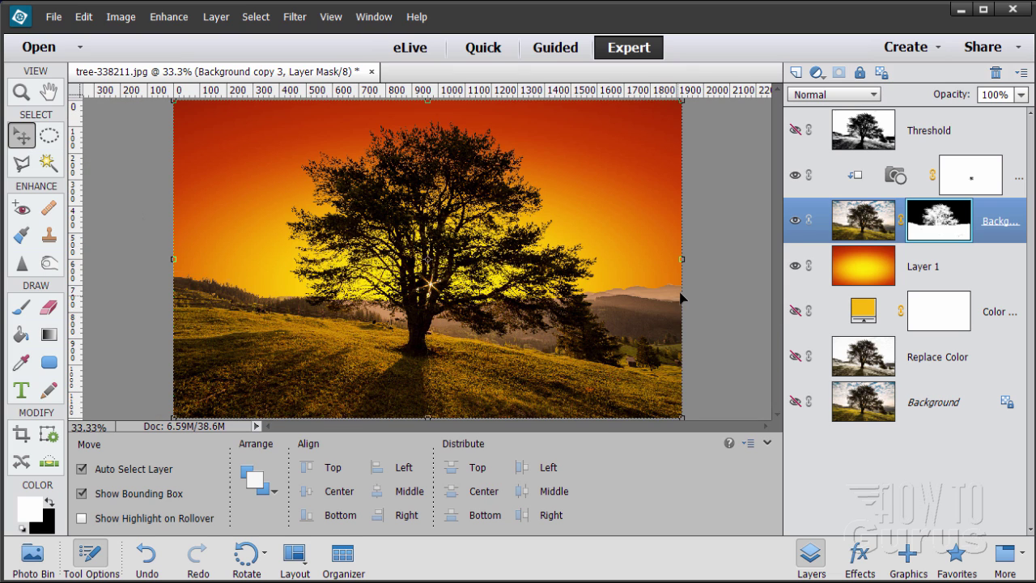
pyautogui.hotkey('alt', ',')
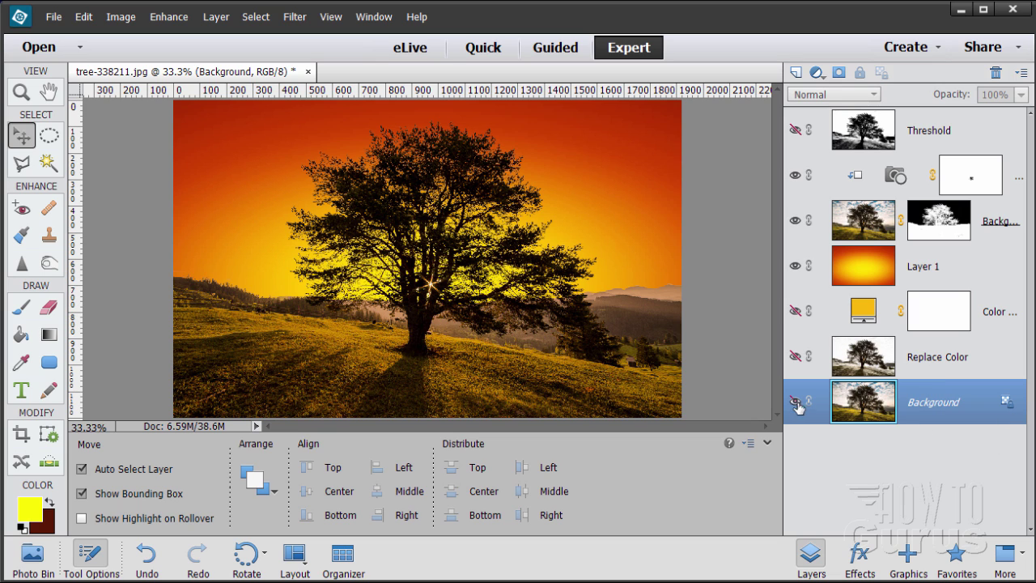
pyautogui.moveTo(857, 409); pyautogui.dragTo(796, 72)
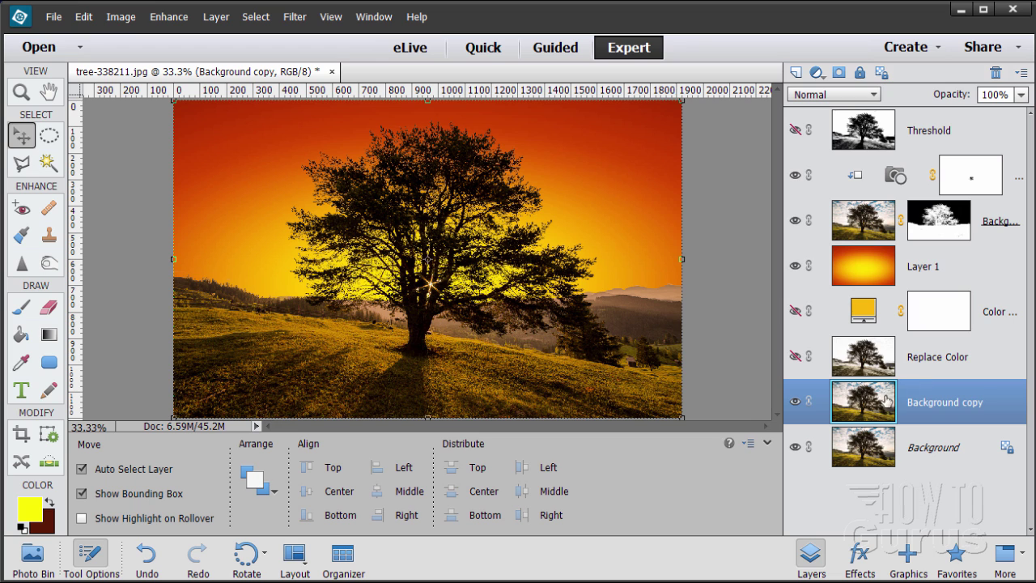
pyautogui.moveTo(886, 402); pyautogui.dragTo(879, 114)
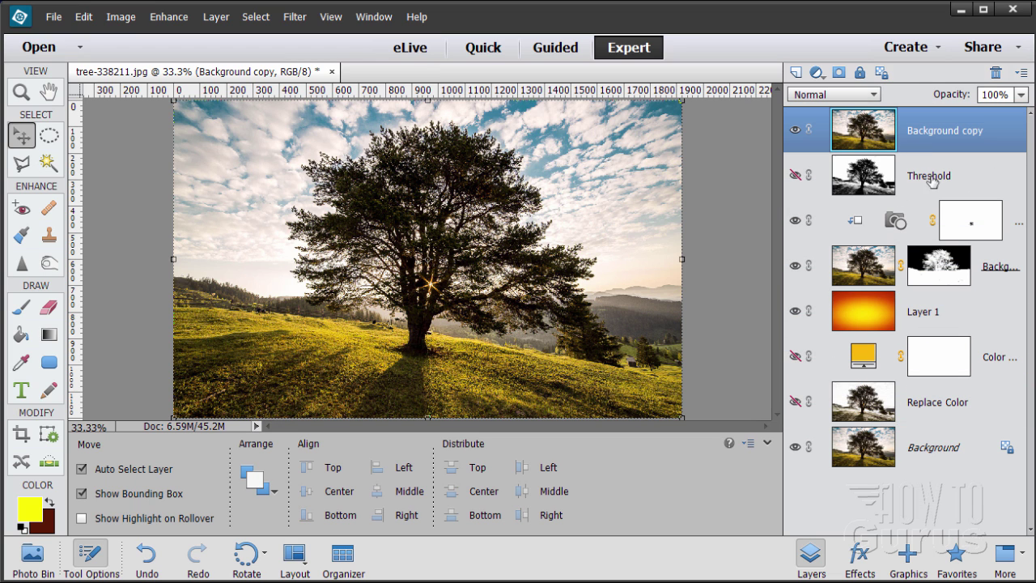
# Compare the original photo with the sunset edit by repeatedly hiding and showing the Background copy layer, leaving it hidden.
pyautogui.click(797, 132)
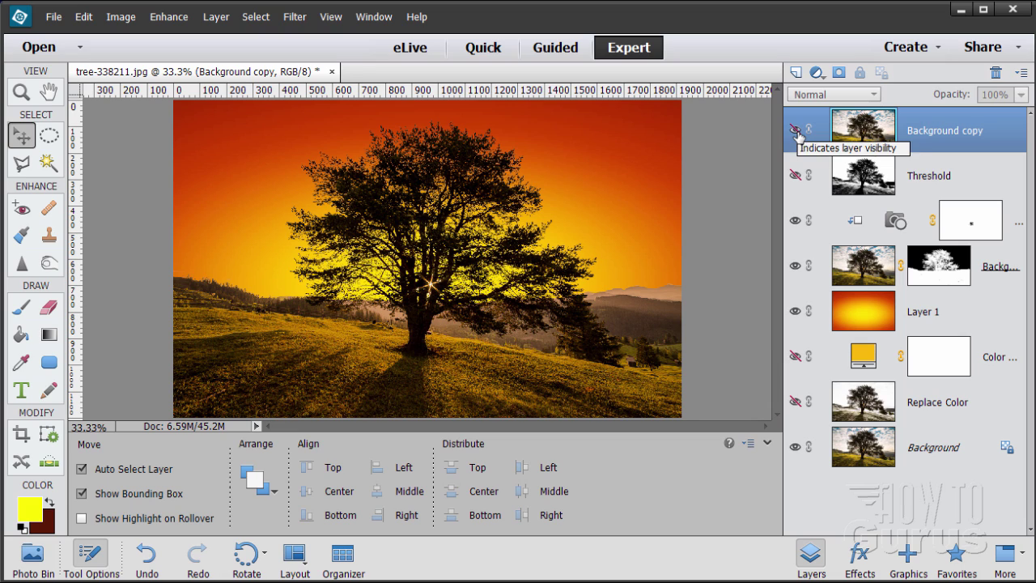
pyautogui.click(796, 131)
pyautogui.click(796, 131)
pyautogui.click(796, 131)
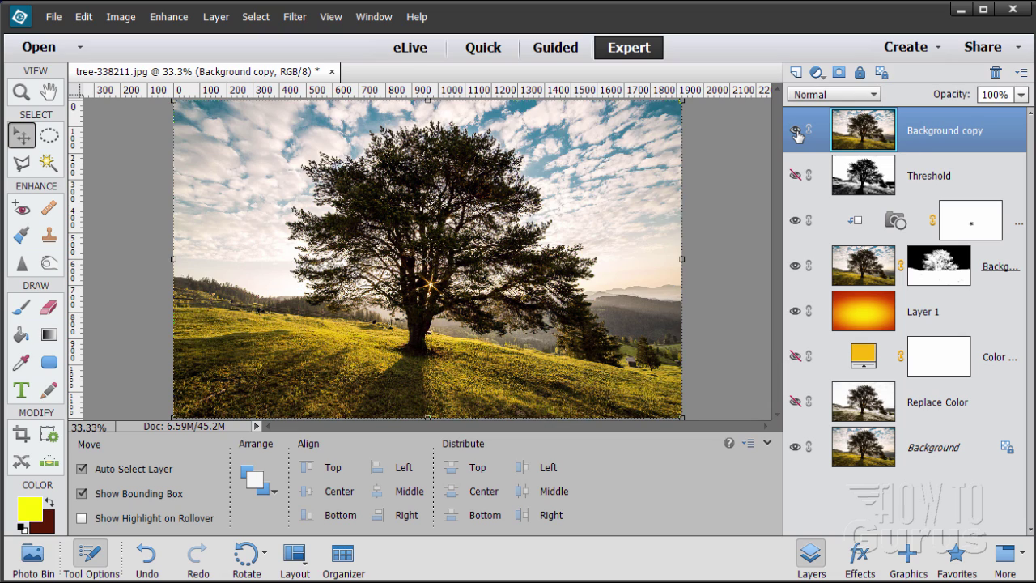
pyautogui.click(796, 131)
pyautogui.click(796, 132)
pyautogui.click(796, 132)
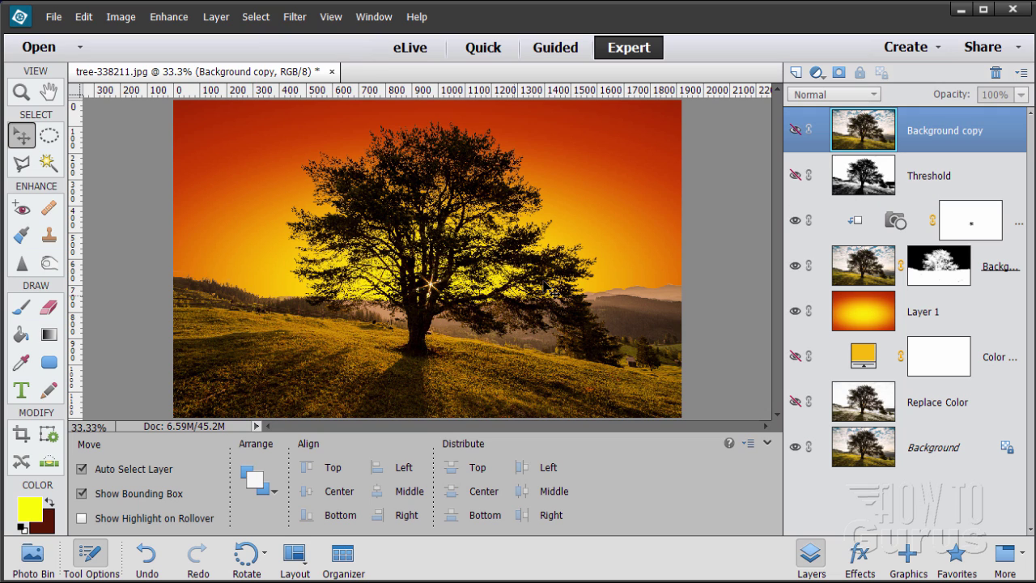
pyautogui.click(797, 131)
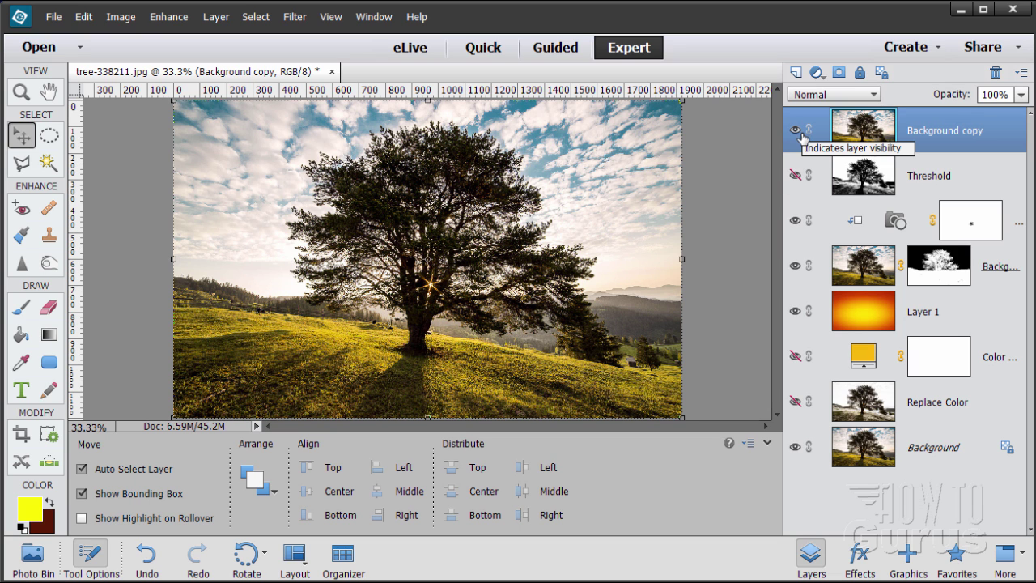
pyautogui.click(797, 131)
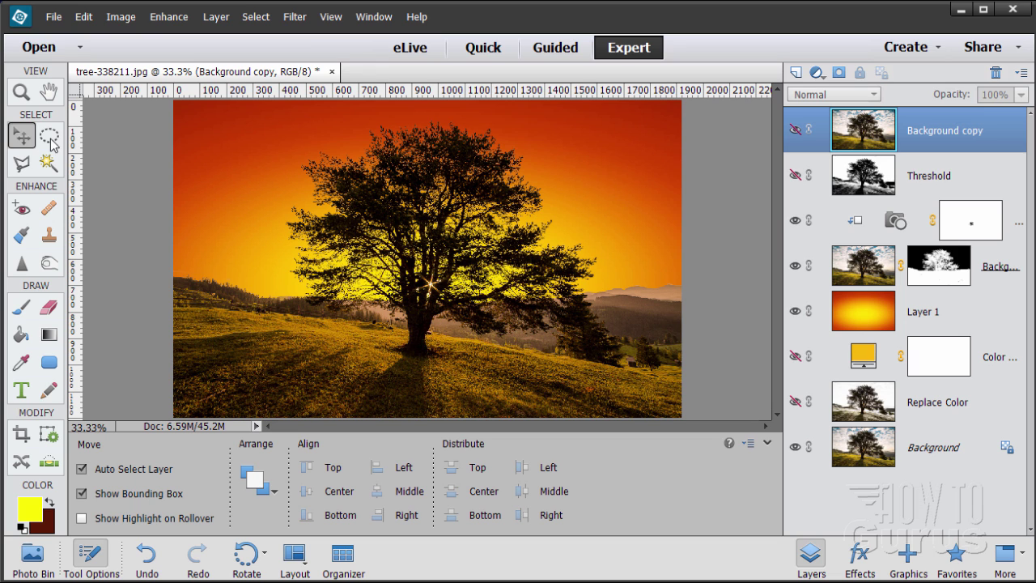
# Float the tree image in its own enlarged window and view the finished sunset picture at 50% zoom.
pyautogui.moveTo(141, 77); pyautogui.dragTo(215, 43)
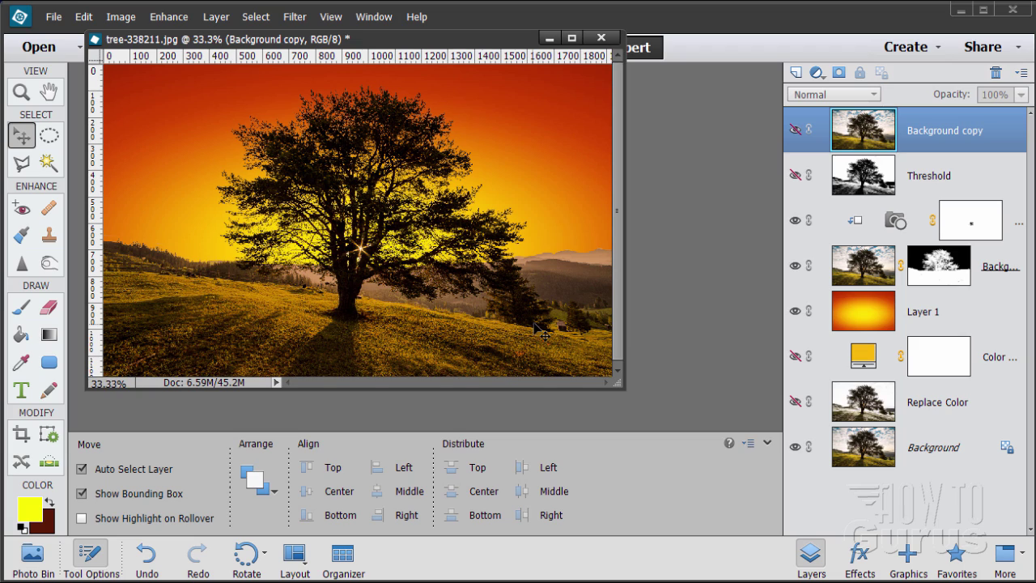
pyautogui.moveTo(619, 381); pyautogui.dragTo(896, 578)
pyautogui.click(25, 94)
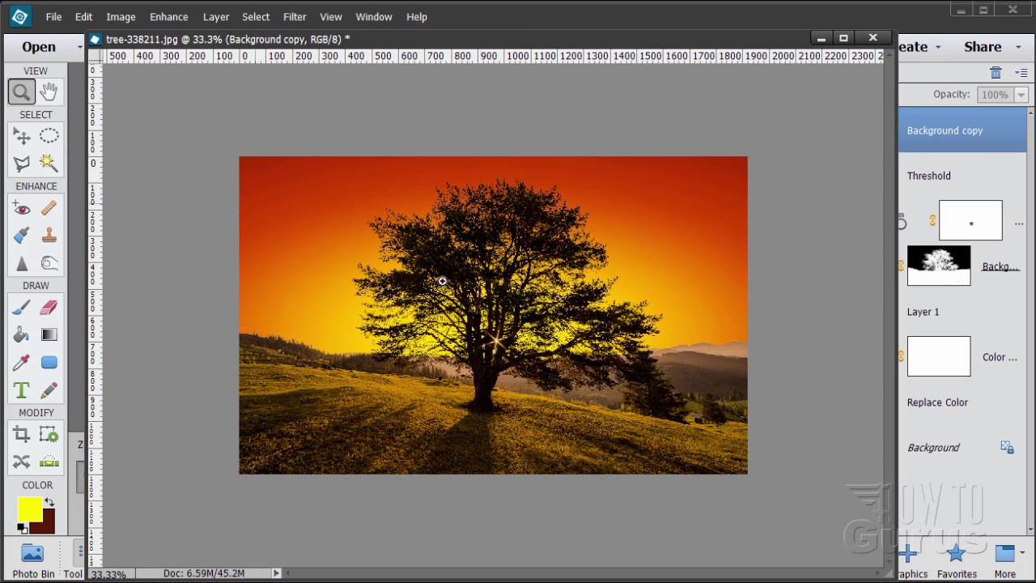
pyautogui.click(525, 304)
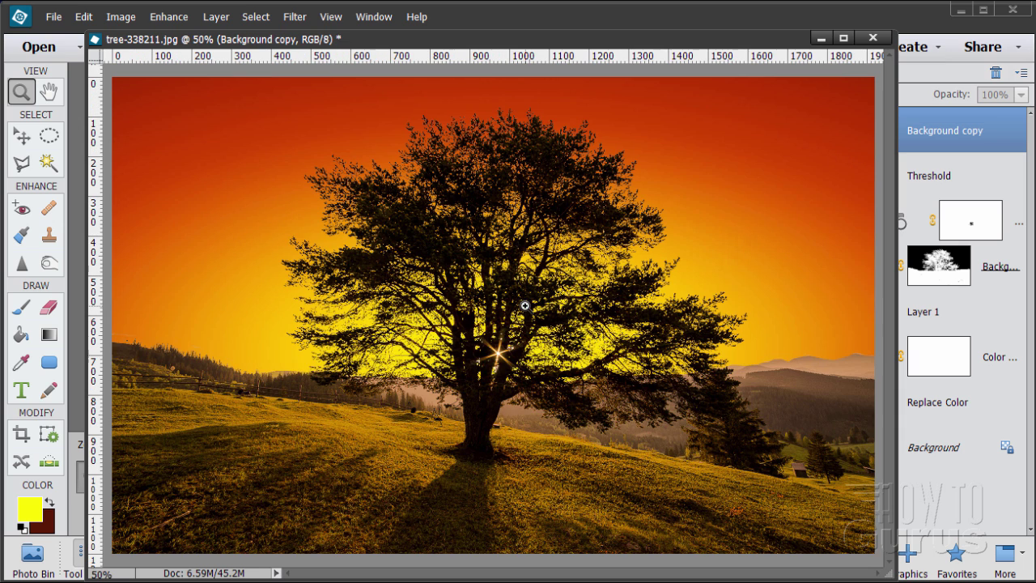
pyautogui.click(24, 139)
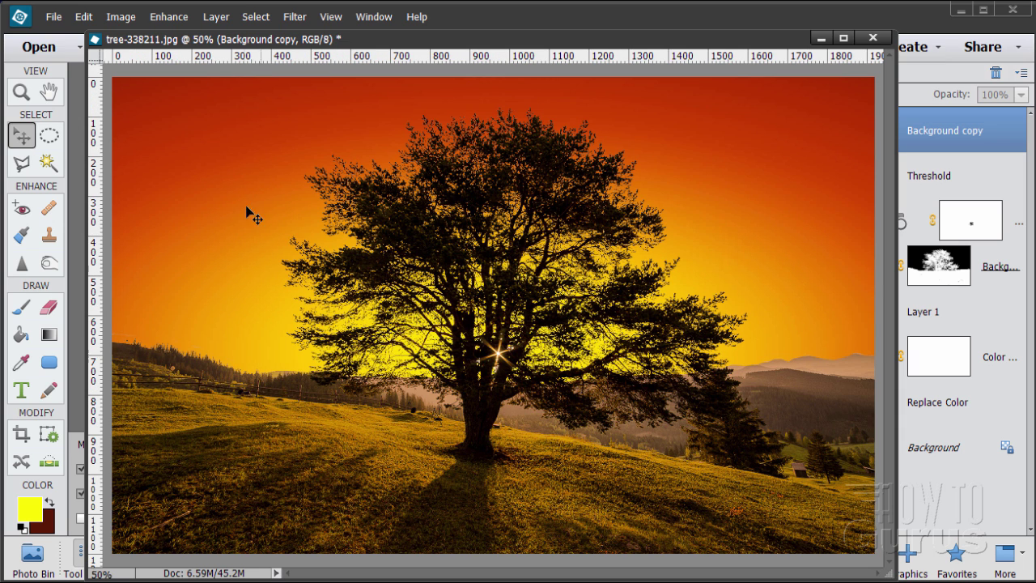